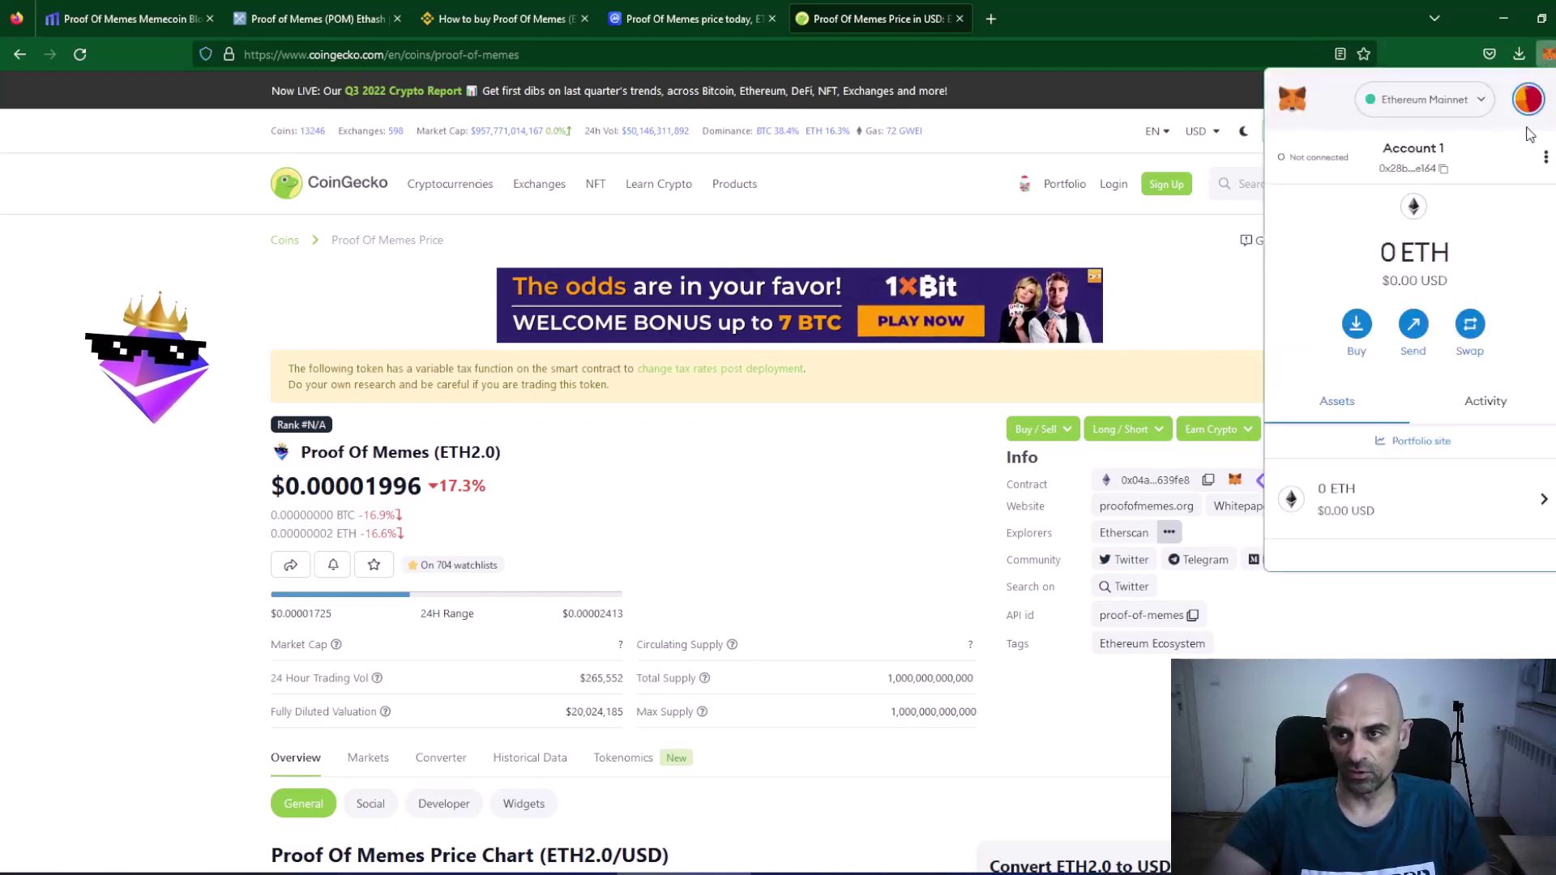
# Check the MetaMask wallet in an expanded tab now listing ETH2, then return to CoinGecko.
pyautogui.click(1542, 159)
pyautogui.click(1427, 170)
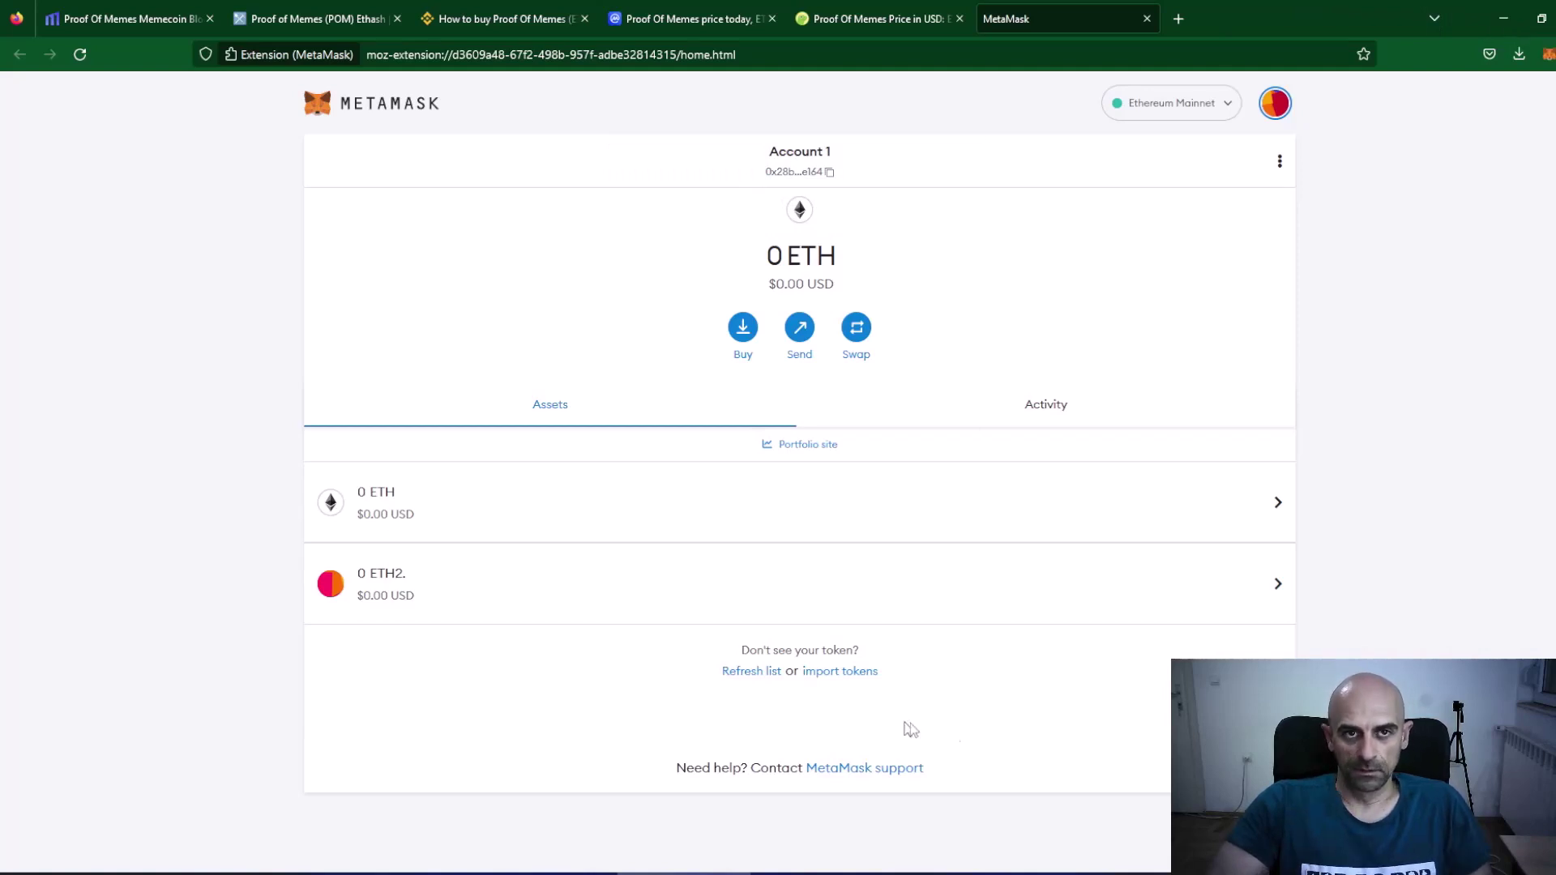
pyautogui.click(1148, 18)
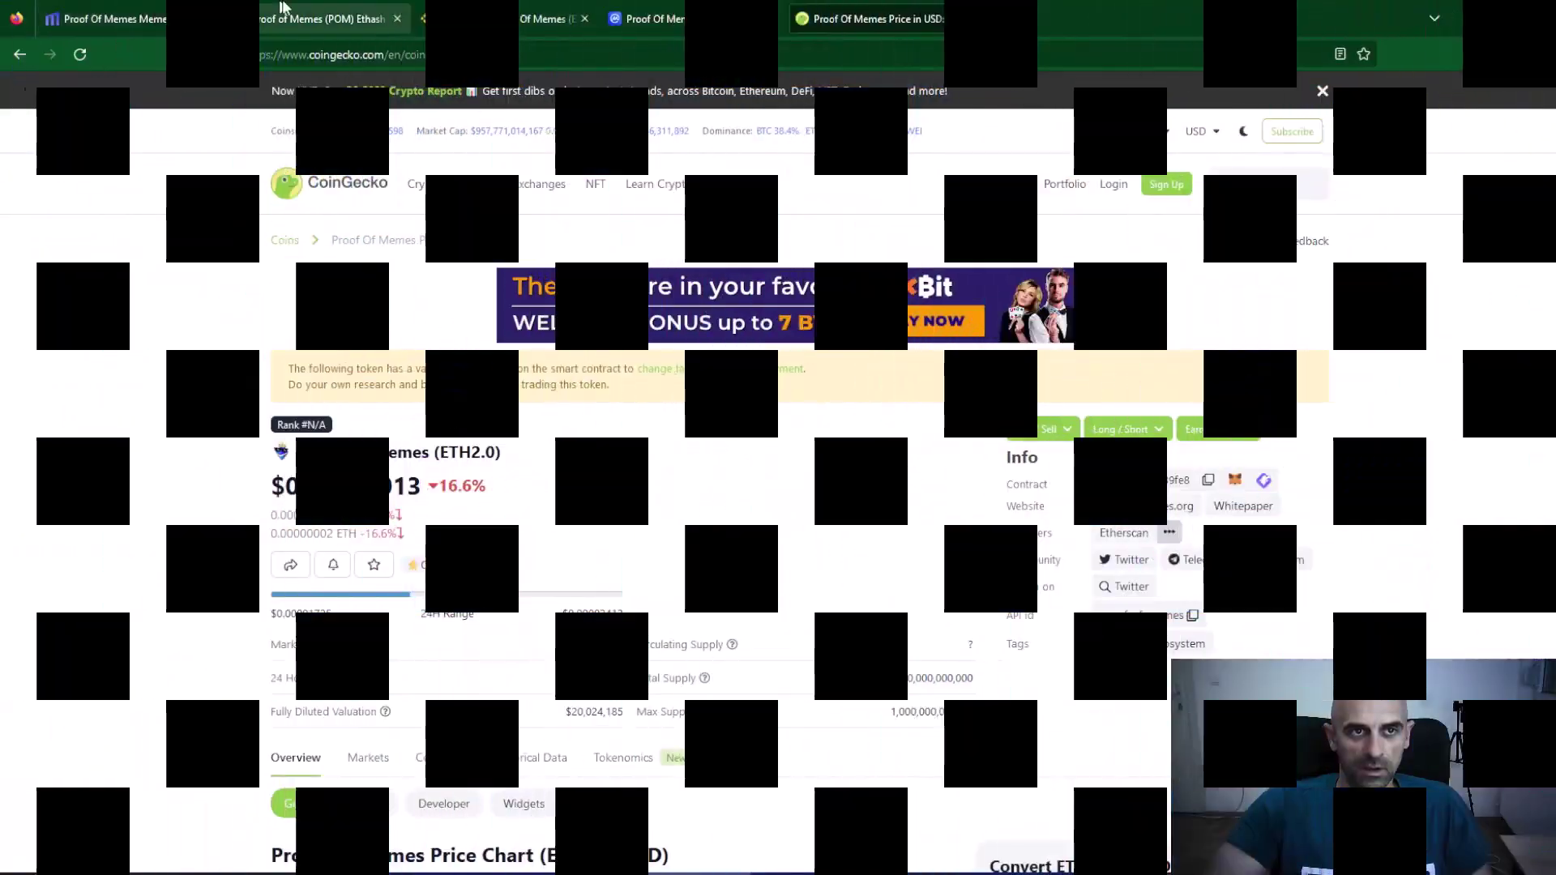
# Search MiningPoolStats for 'proof' and open the Proof of Memes (POM) pool list.
pyautogui.click(294, 6)
pyautogui.click(95, 92)
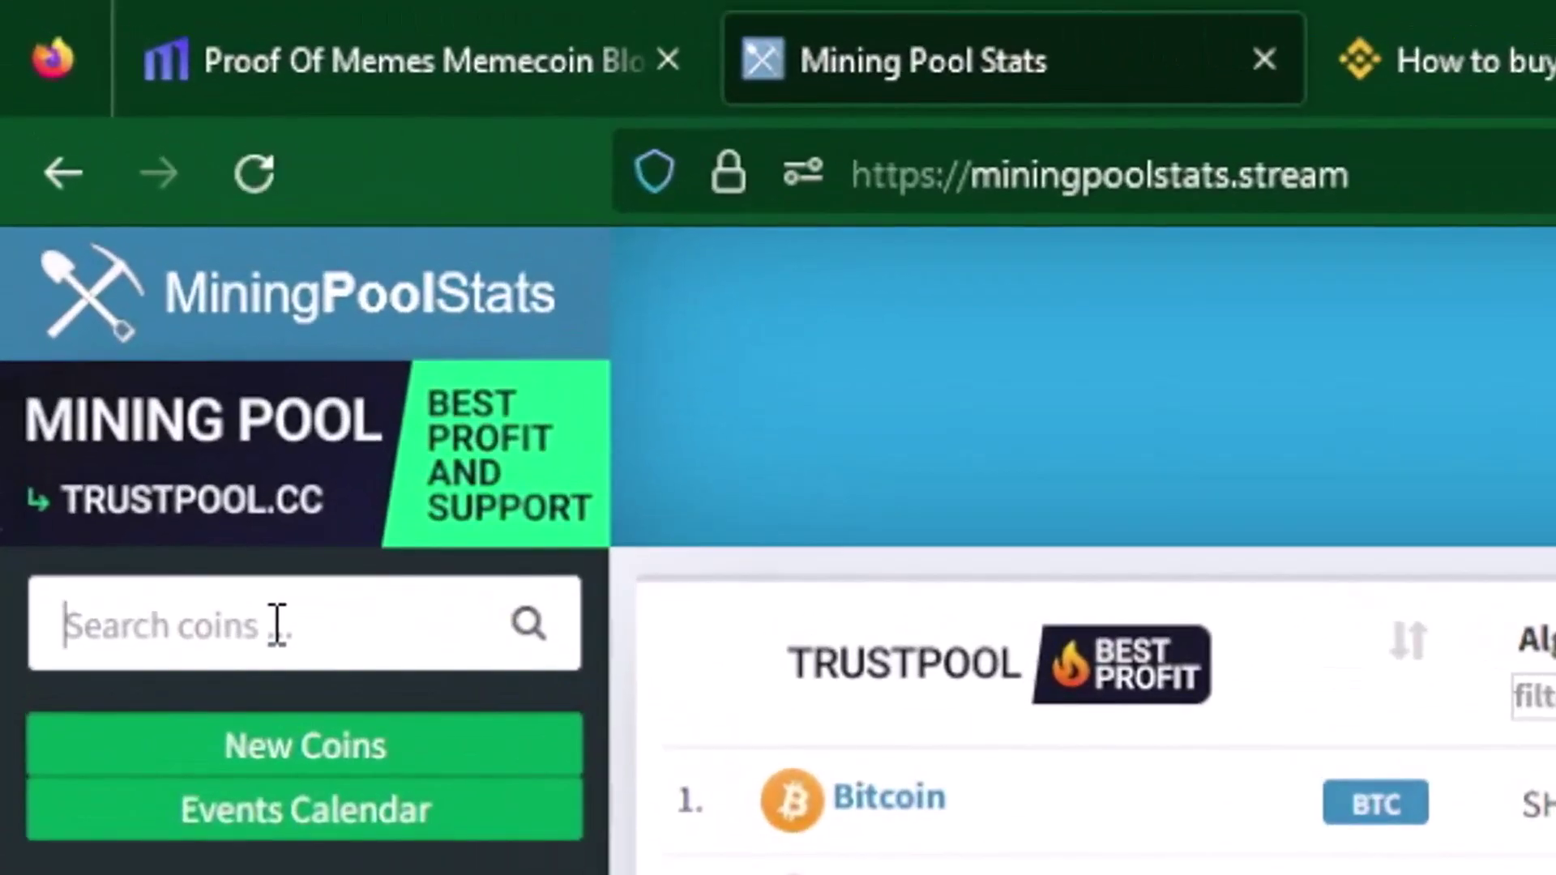
pyautogui.click(276, 624)
pyautogui.write('p')
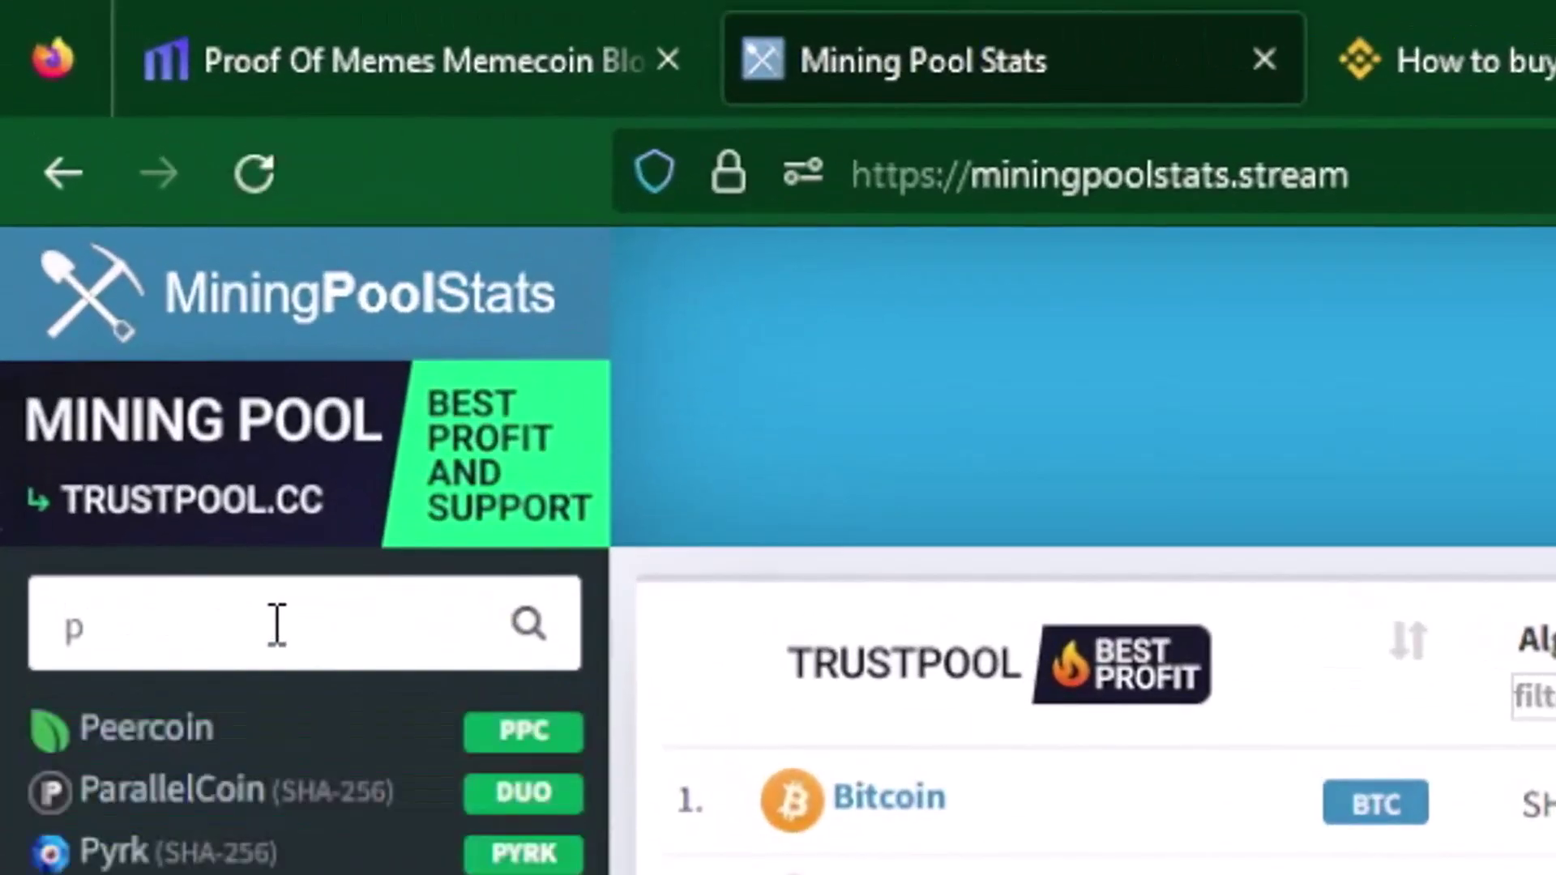
pyautogui.write('roo')
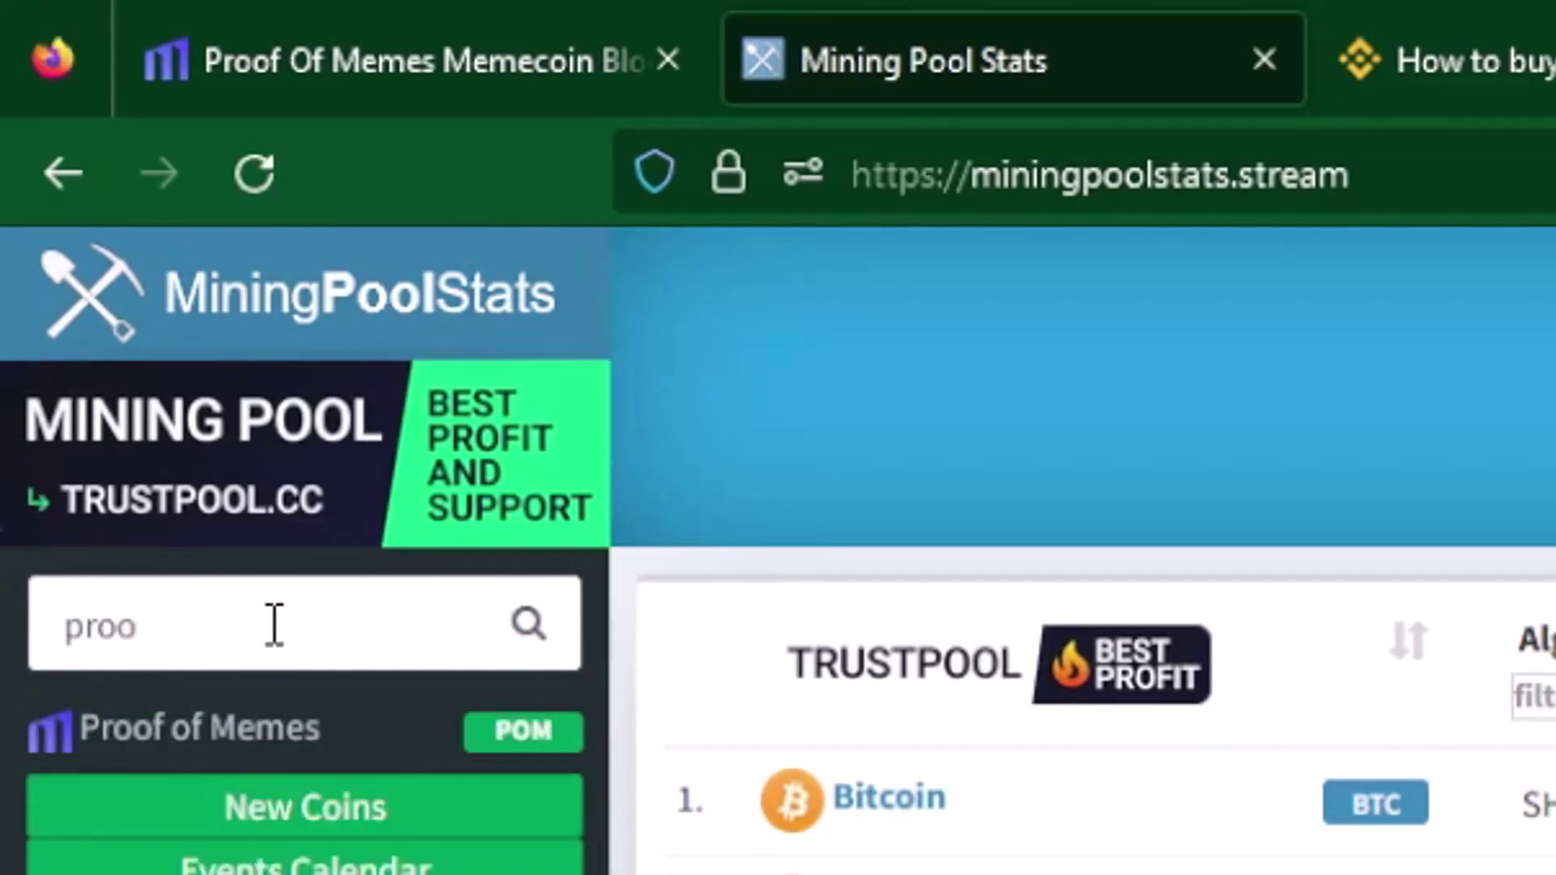
pyautogui.write('f')
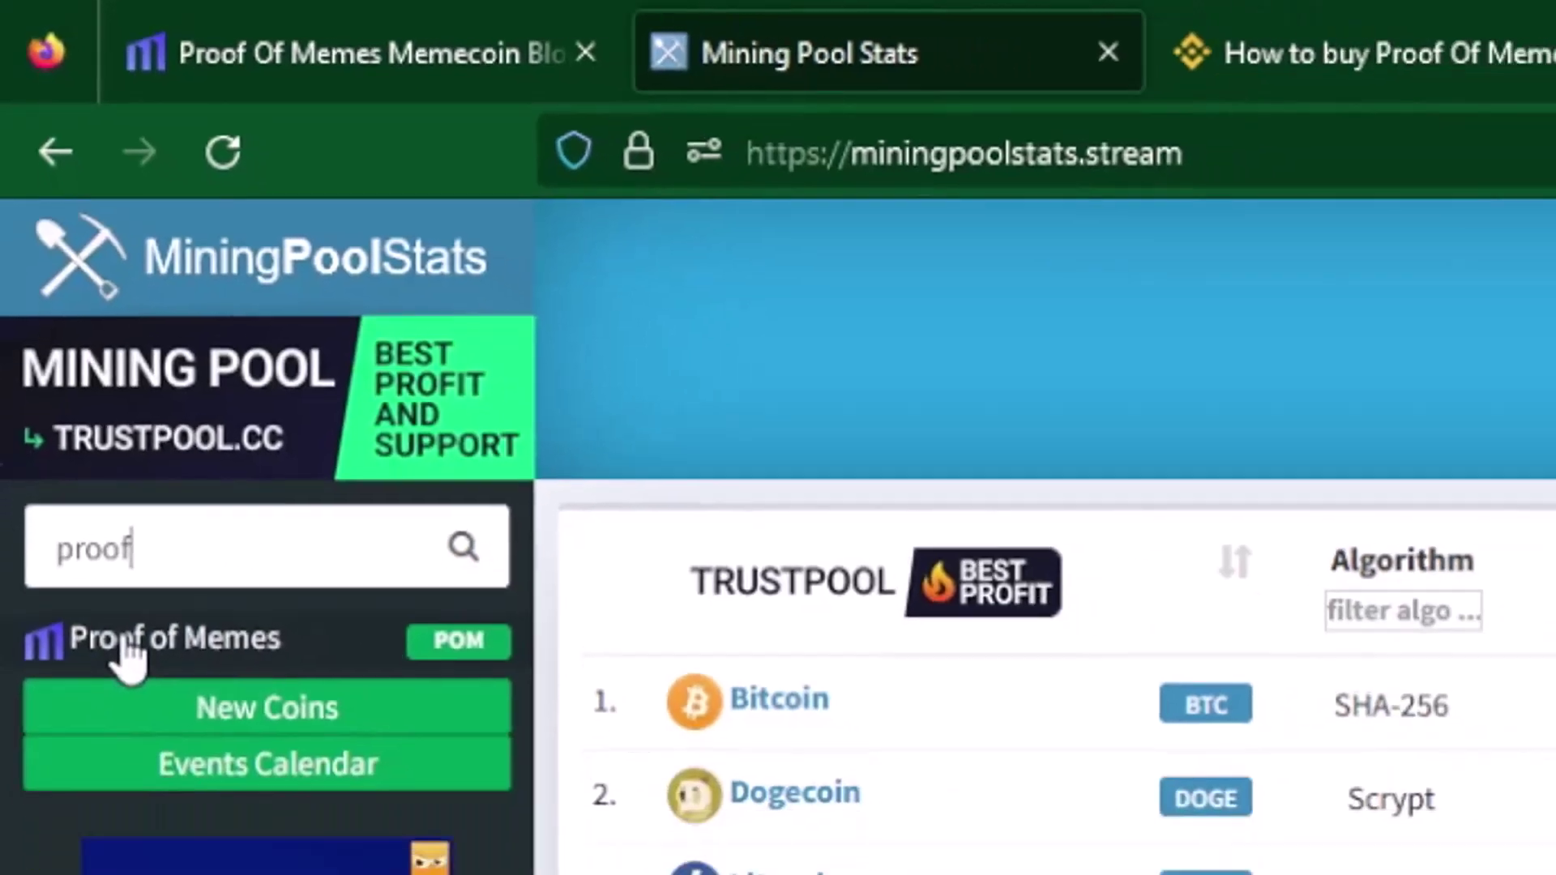
pyautogui.click(127, 644)
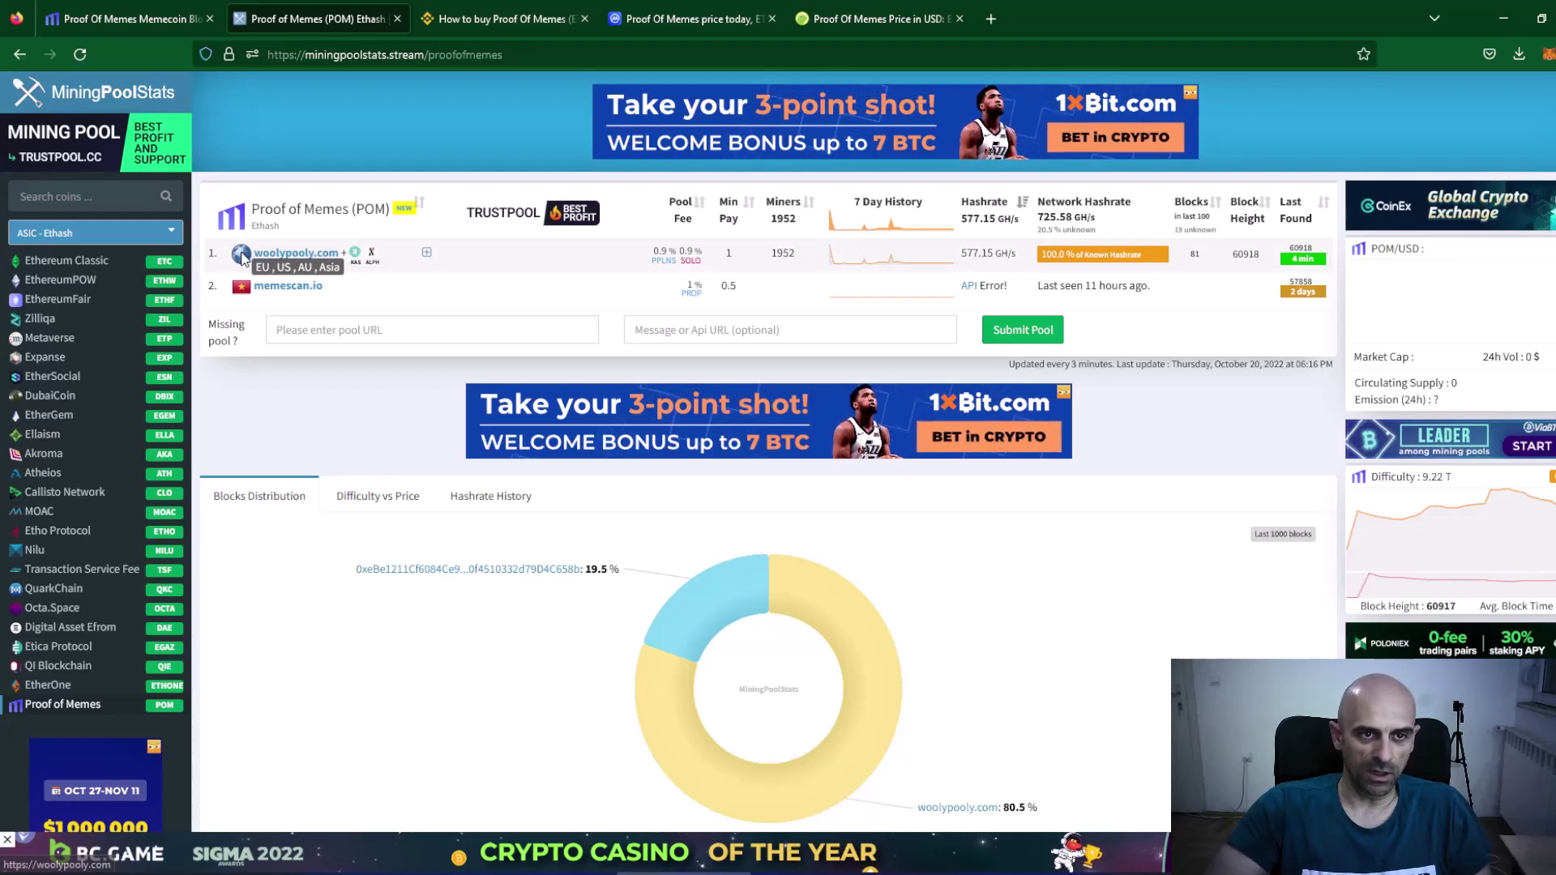
# Go from the woolypooly.com pool site to its POM coin page.
pyautogui.click(306, 253)
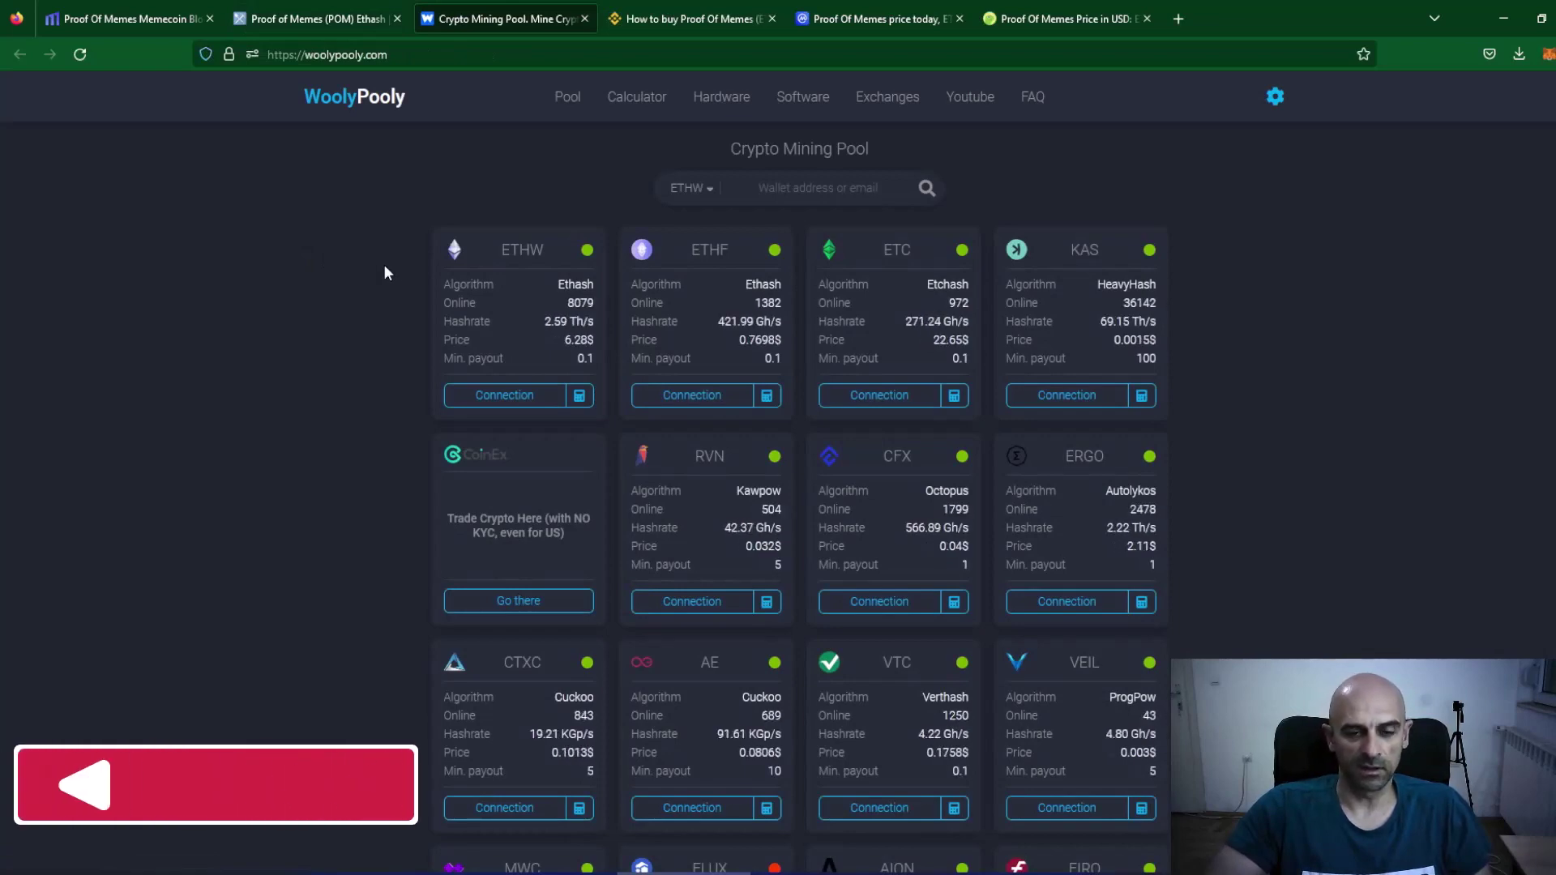
pyautogui.scroll(-10, 409, 292)
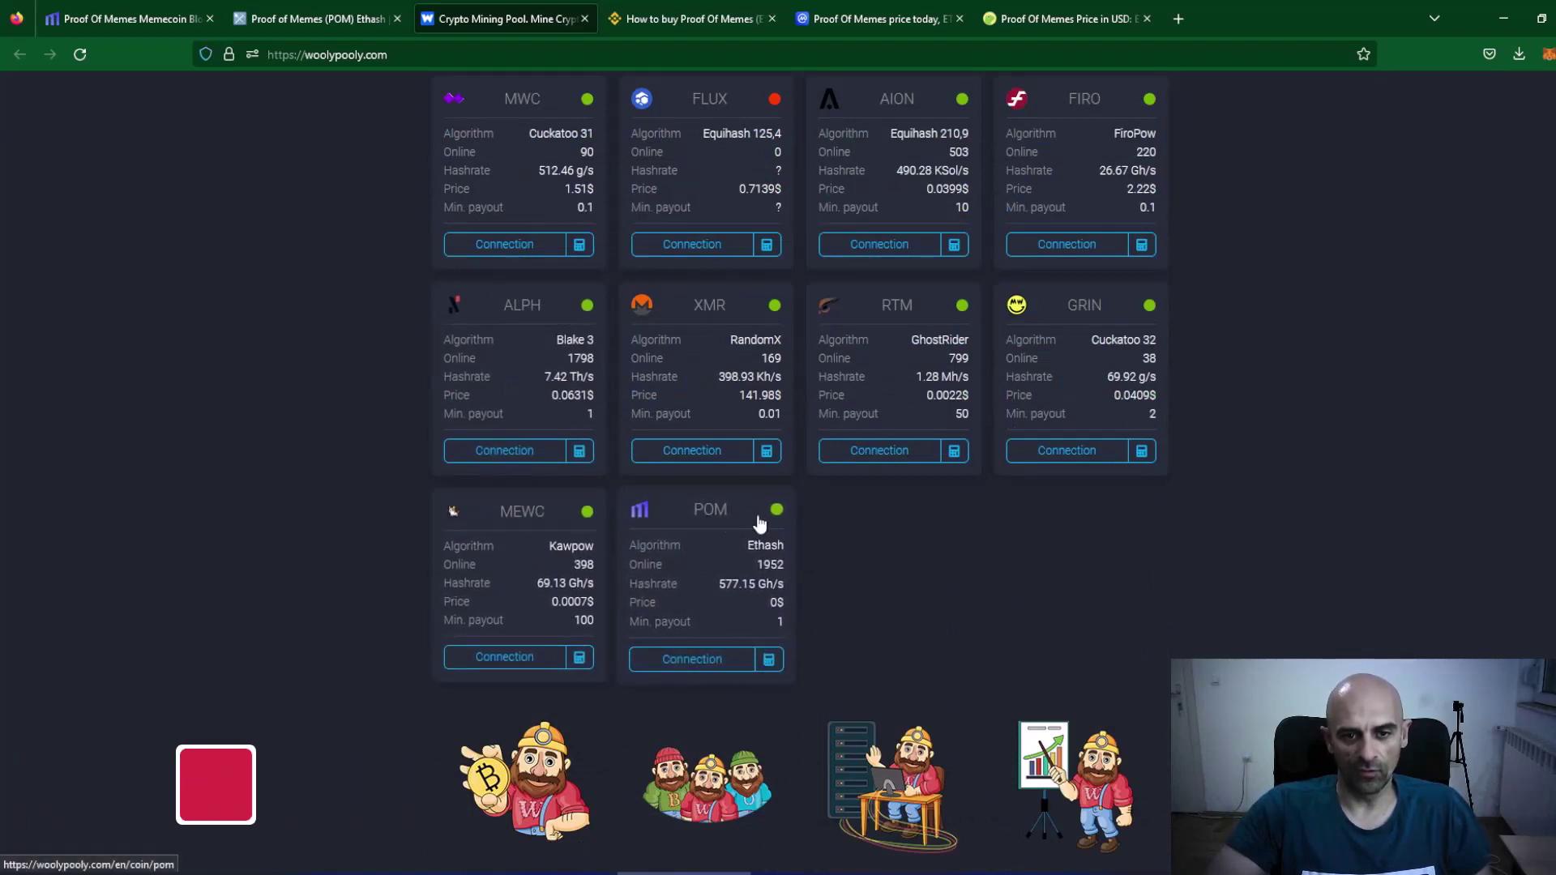
pyautogui.click(710, 513)
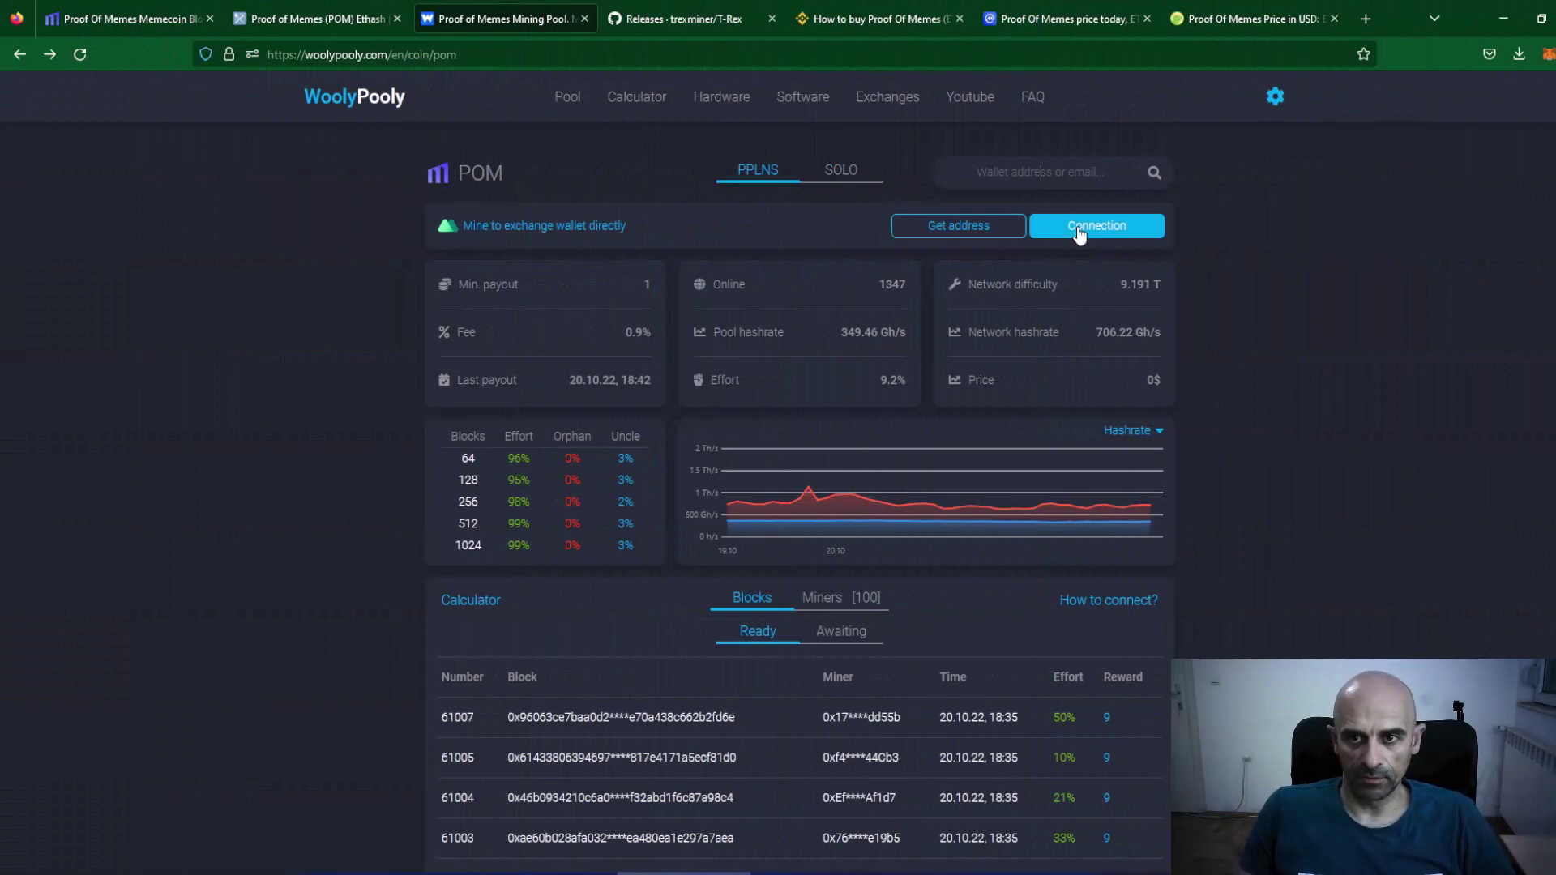
# In the POM connection guide, select region Europe and miner phoenixminer.
pyautogui.click(1079, 234)
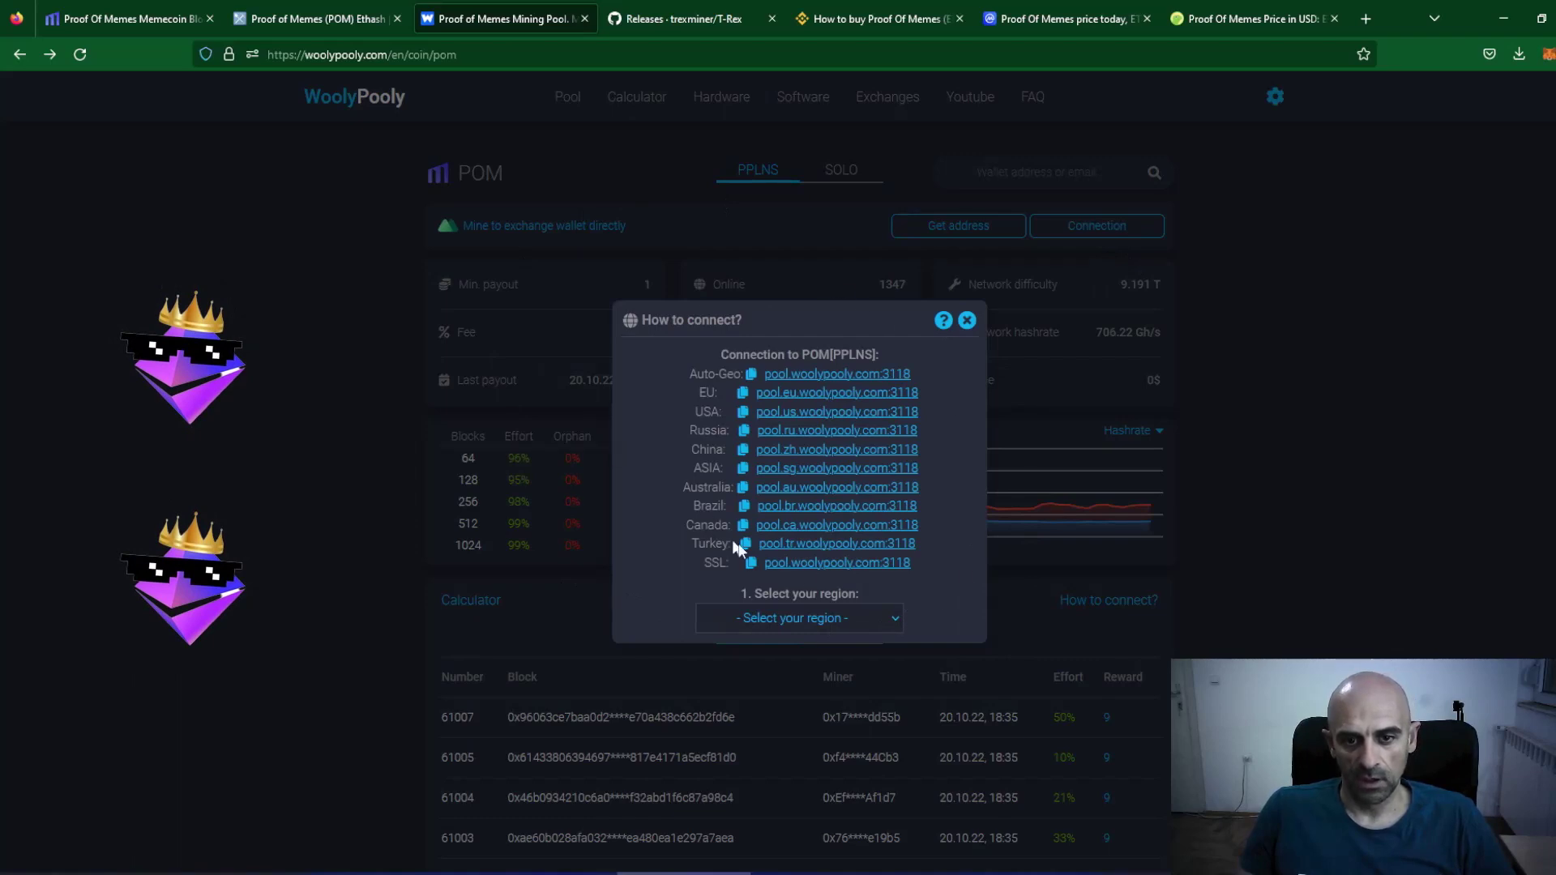
pyautogui.click(846, 621)
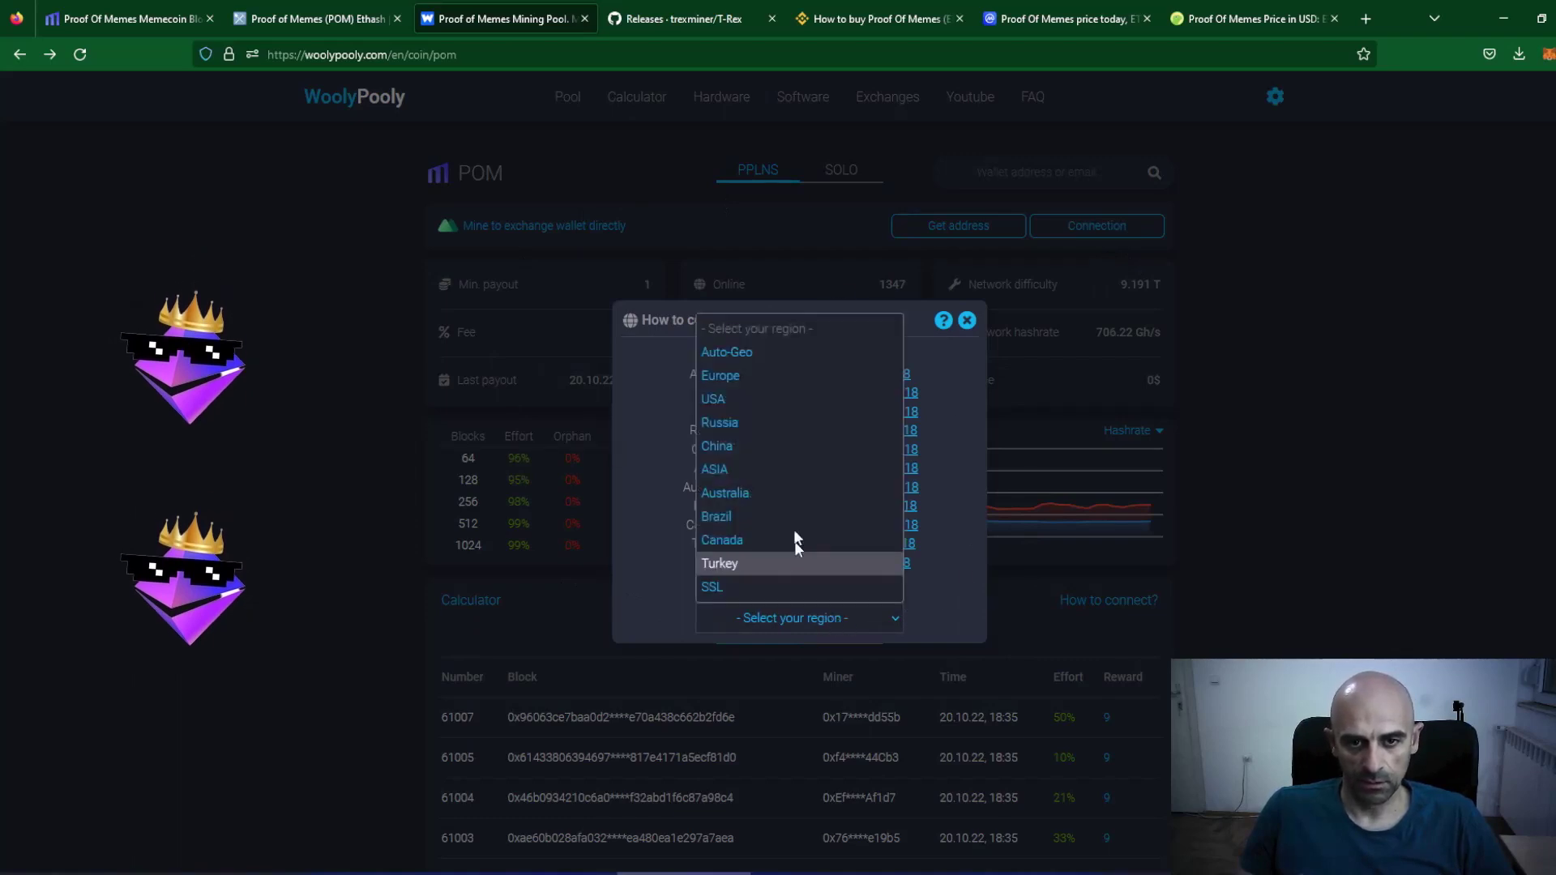
pyautogui.click(721, 377)
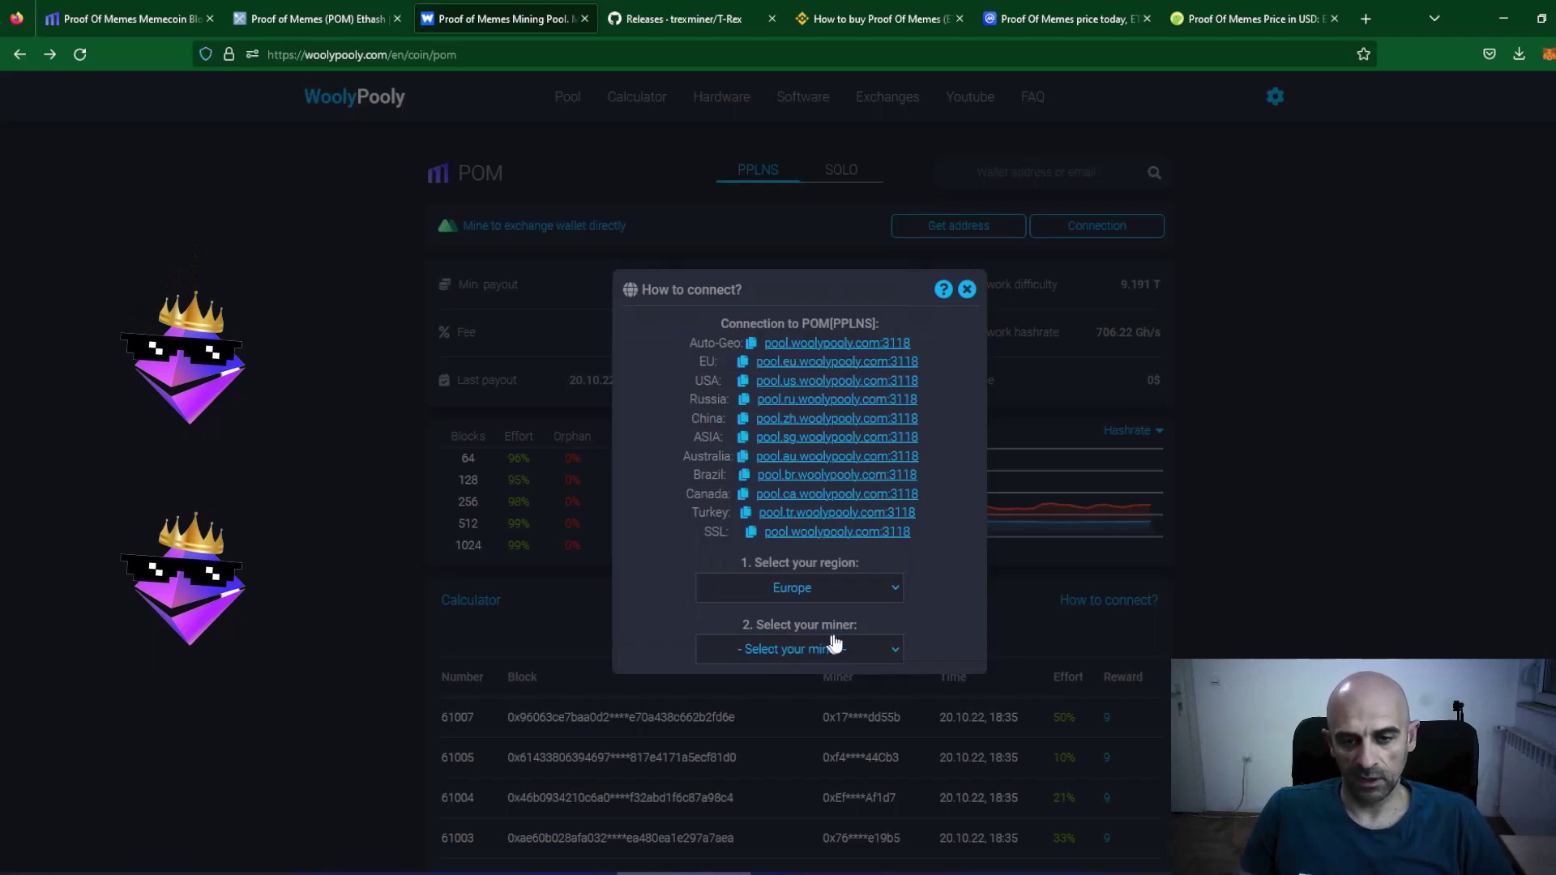
pyautogui.click(884, 647)
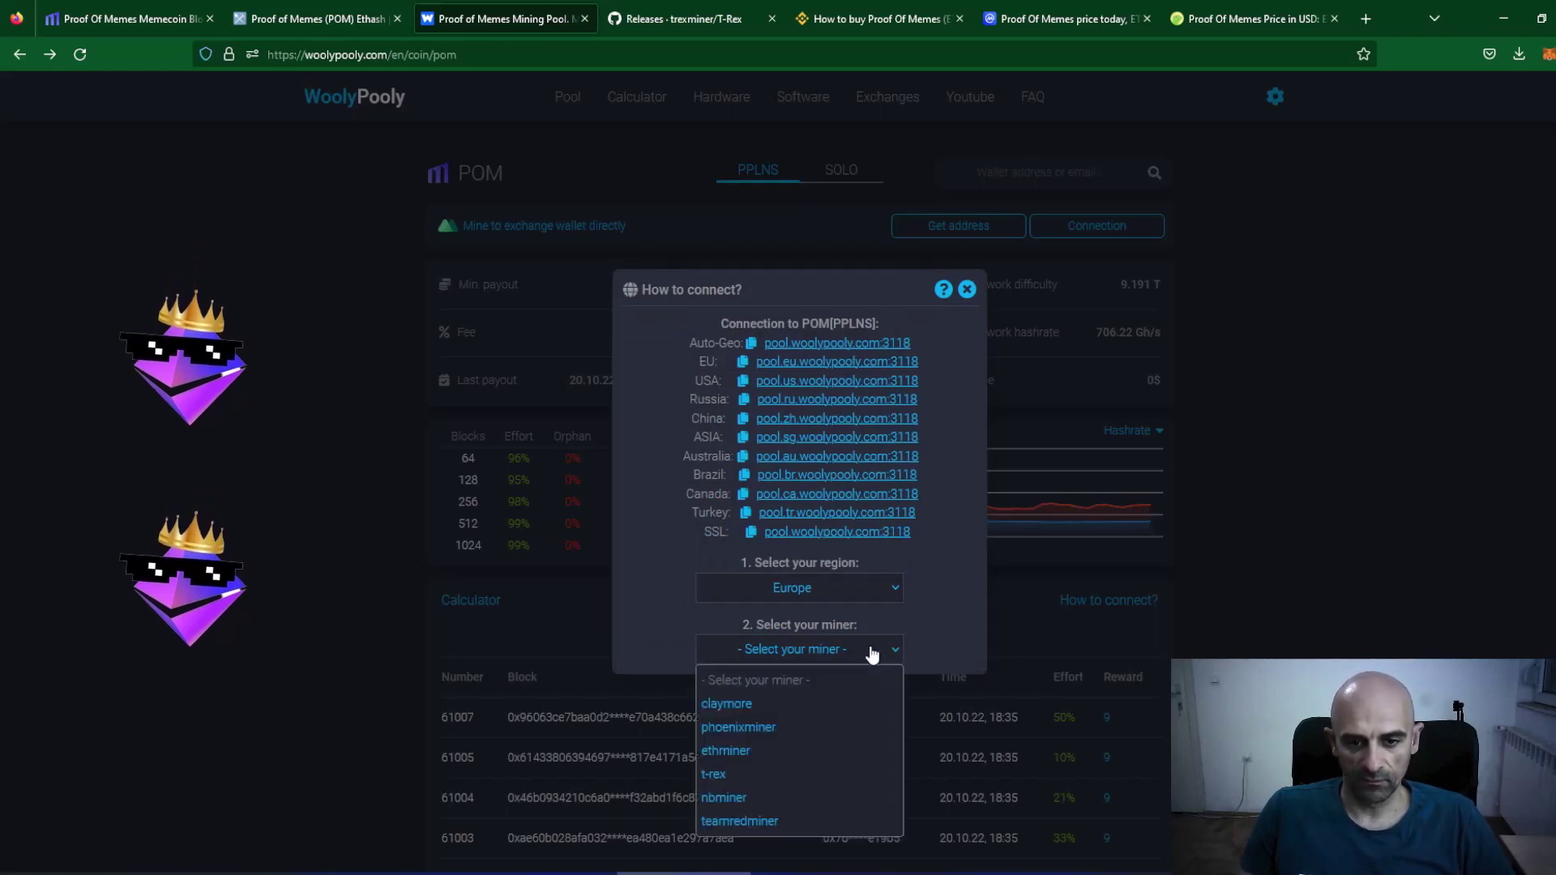
pyautogui.click(753, 728)
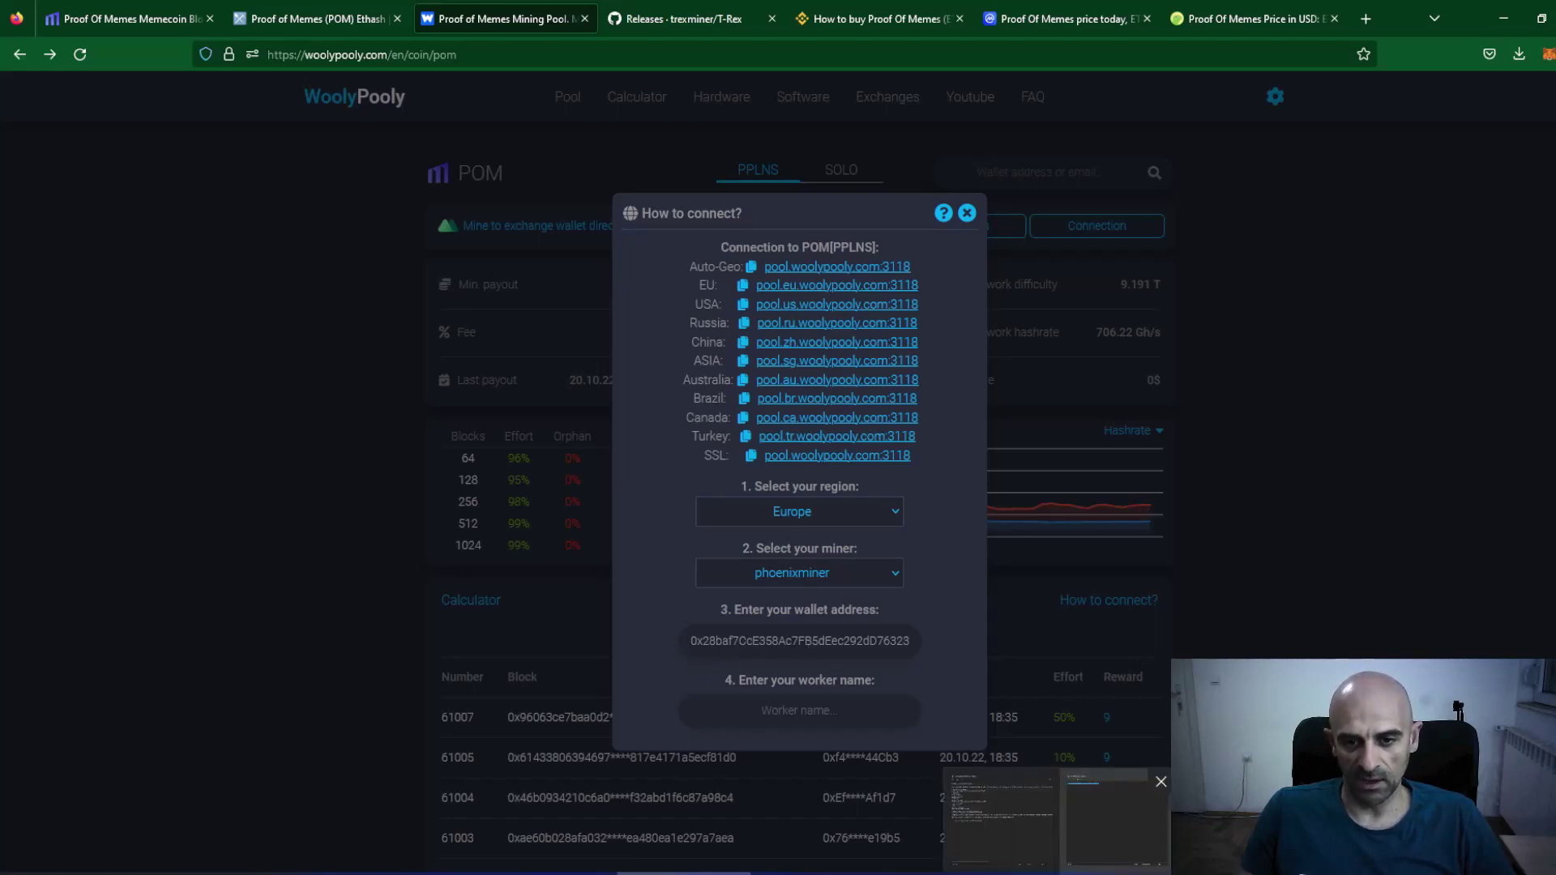
# Paste the saved wallet address and enter worker name 'TestKire'.
pyautogui.hotkey('alt', 'Tab')
pyautogui.hotkey('alt', 'Tab')
pyautogui.write('0x28baf7CcE358Ac7FB5dEec292dD763233D99e164')
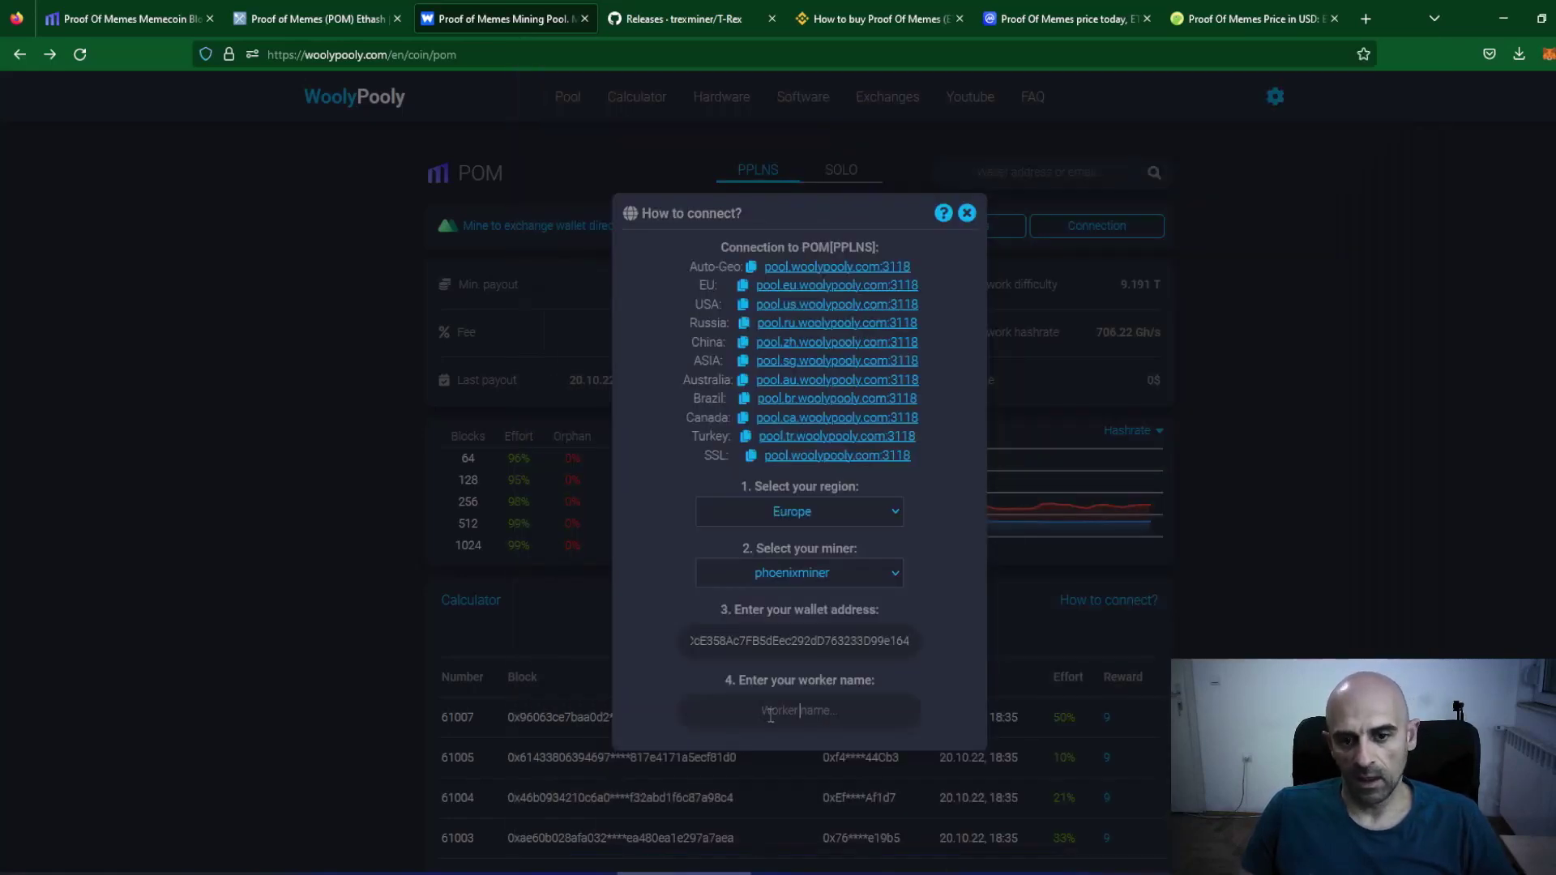
pyautogui.click(770, 714)
pyautogui.write('TestKire')
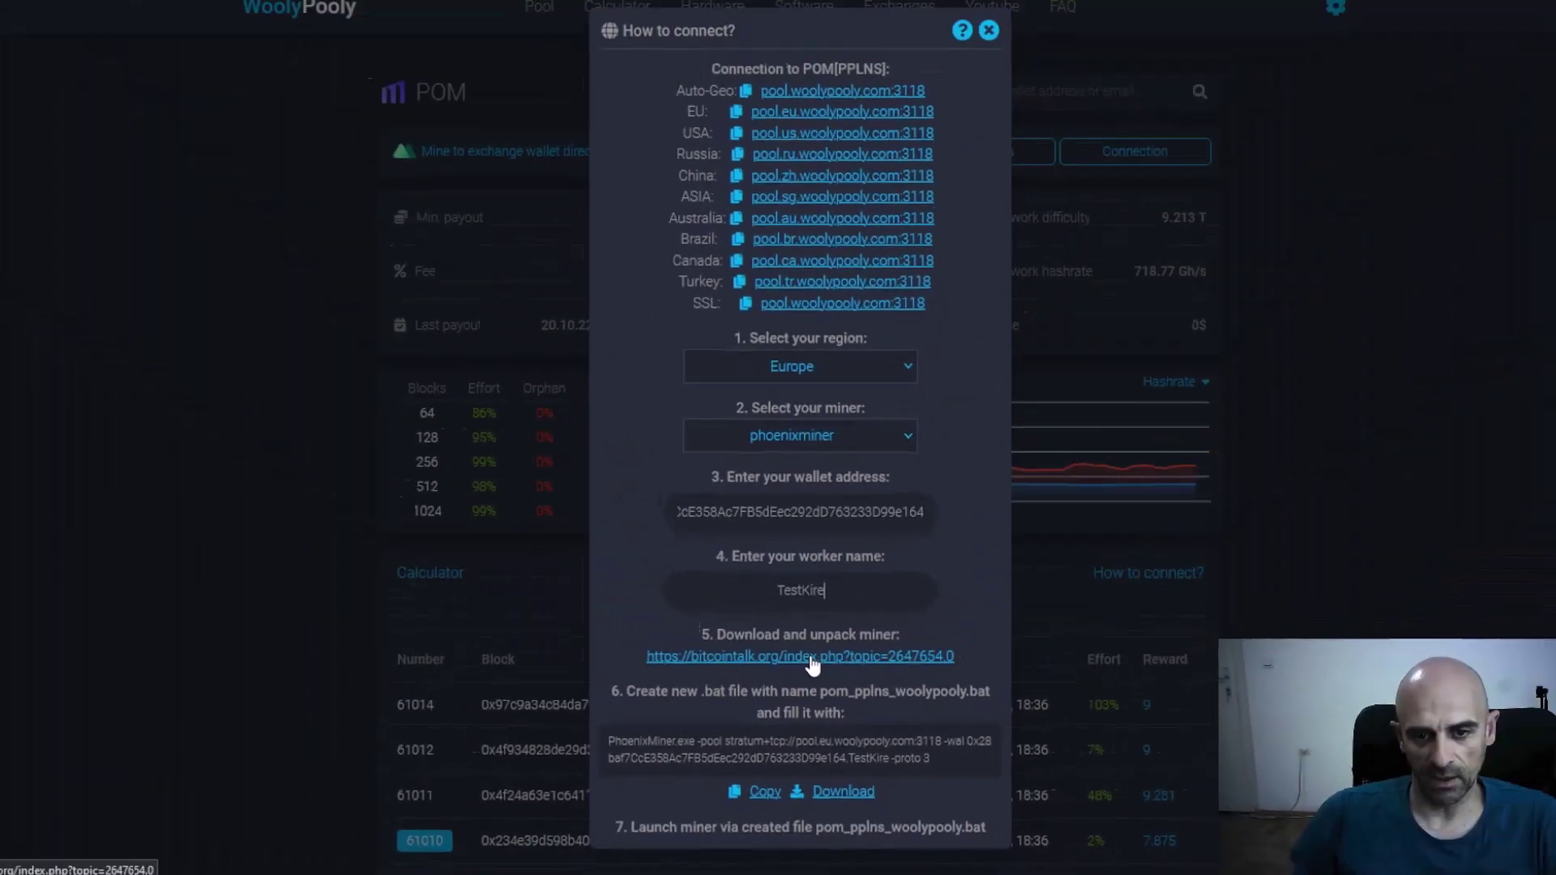
# From the bitcointalk PhoenixMiner thread's downloads listing, download PhoenixMiner_6.2c_Windows.zip.
pyautogui.click(811, 509)
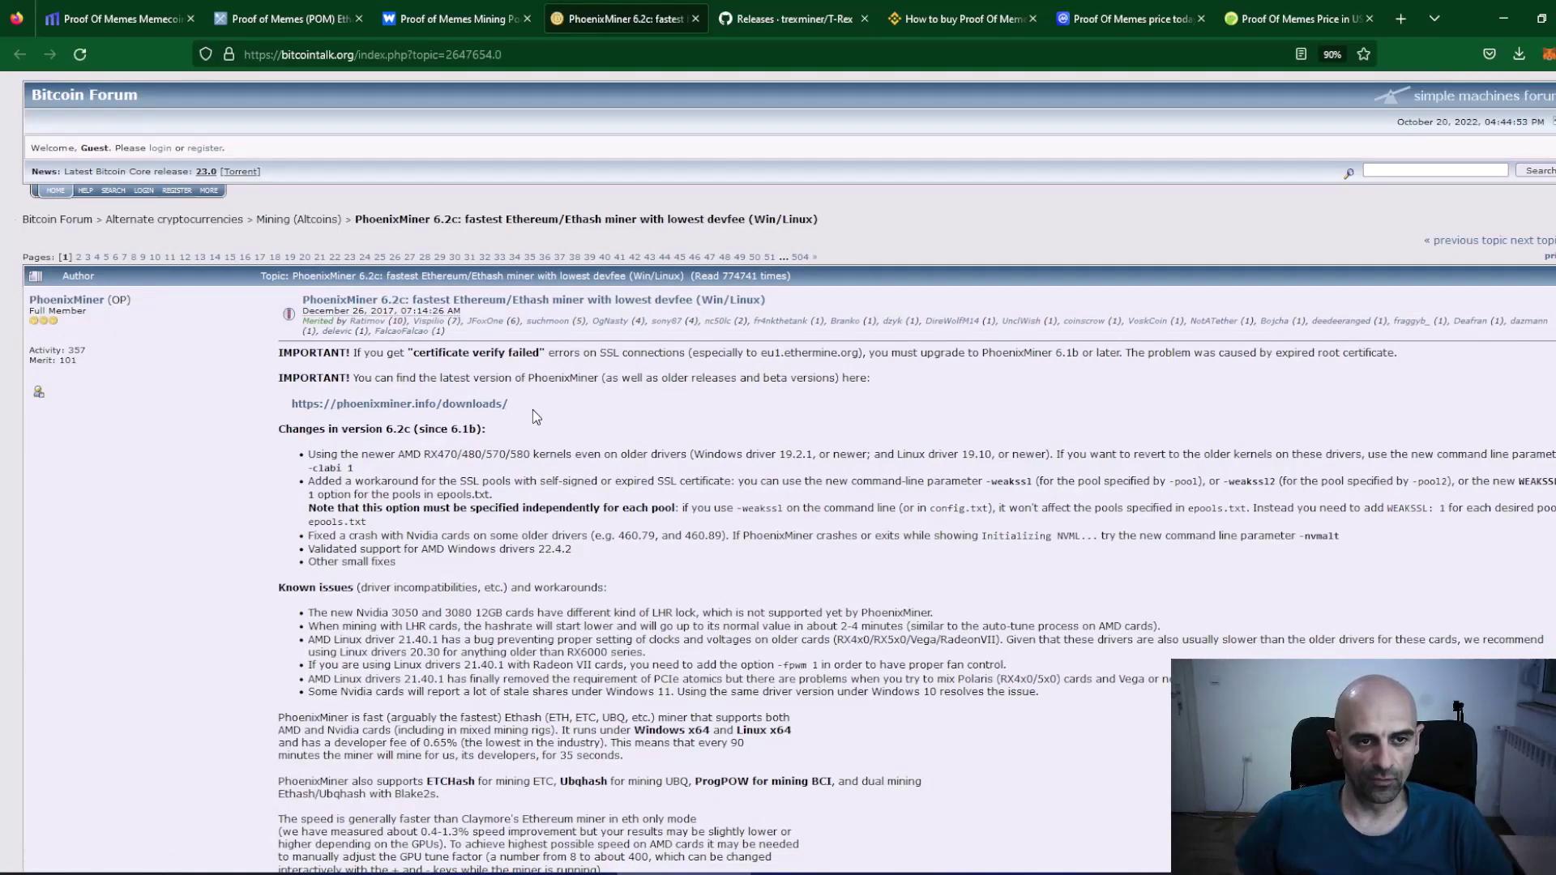
pyautogui.click(407, 406)
pyautogui.scroll(-1, 406, 498)
pyautogui.scroll(-4, 406, 498)
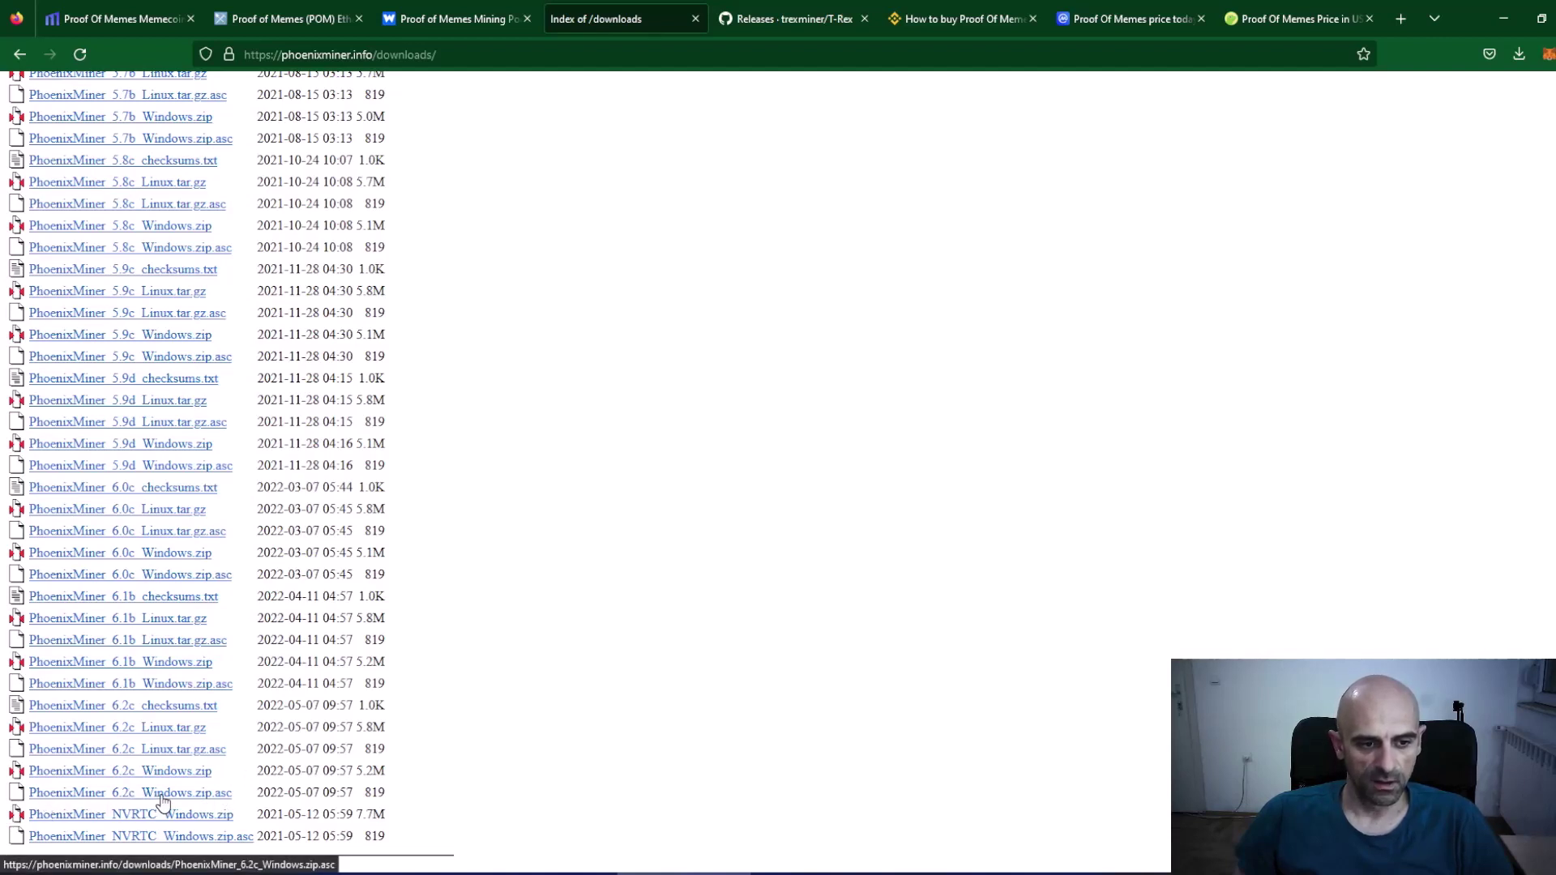
pyautogui.click(165, 772)
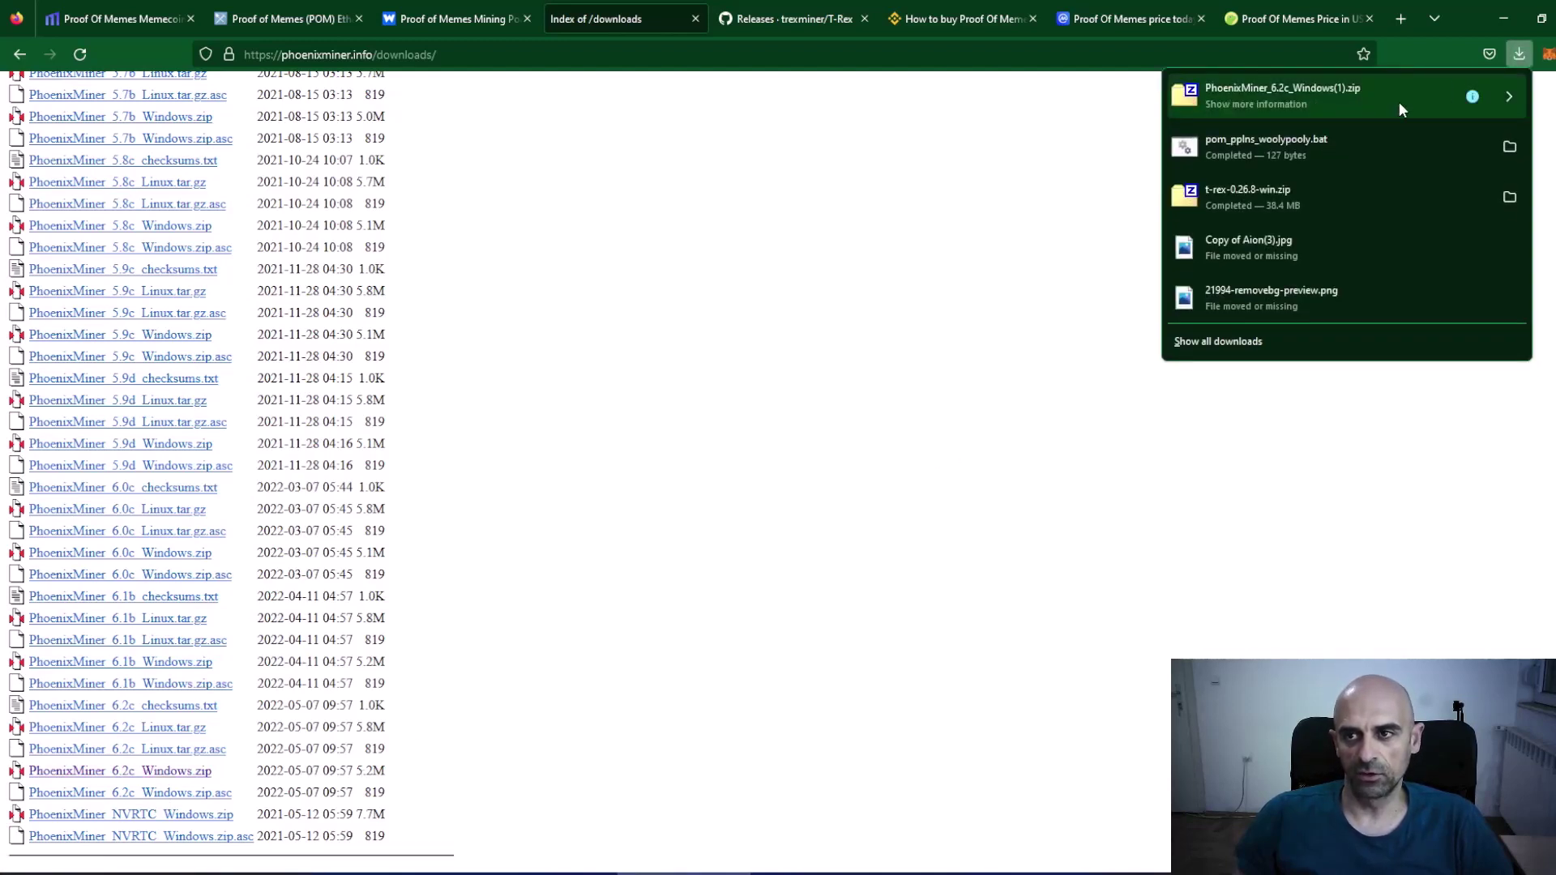
# Allow the blocked zip download and show it in the Downloads folder.
pyautogui.click(1482, 97)
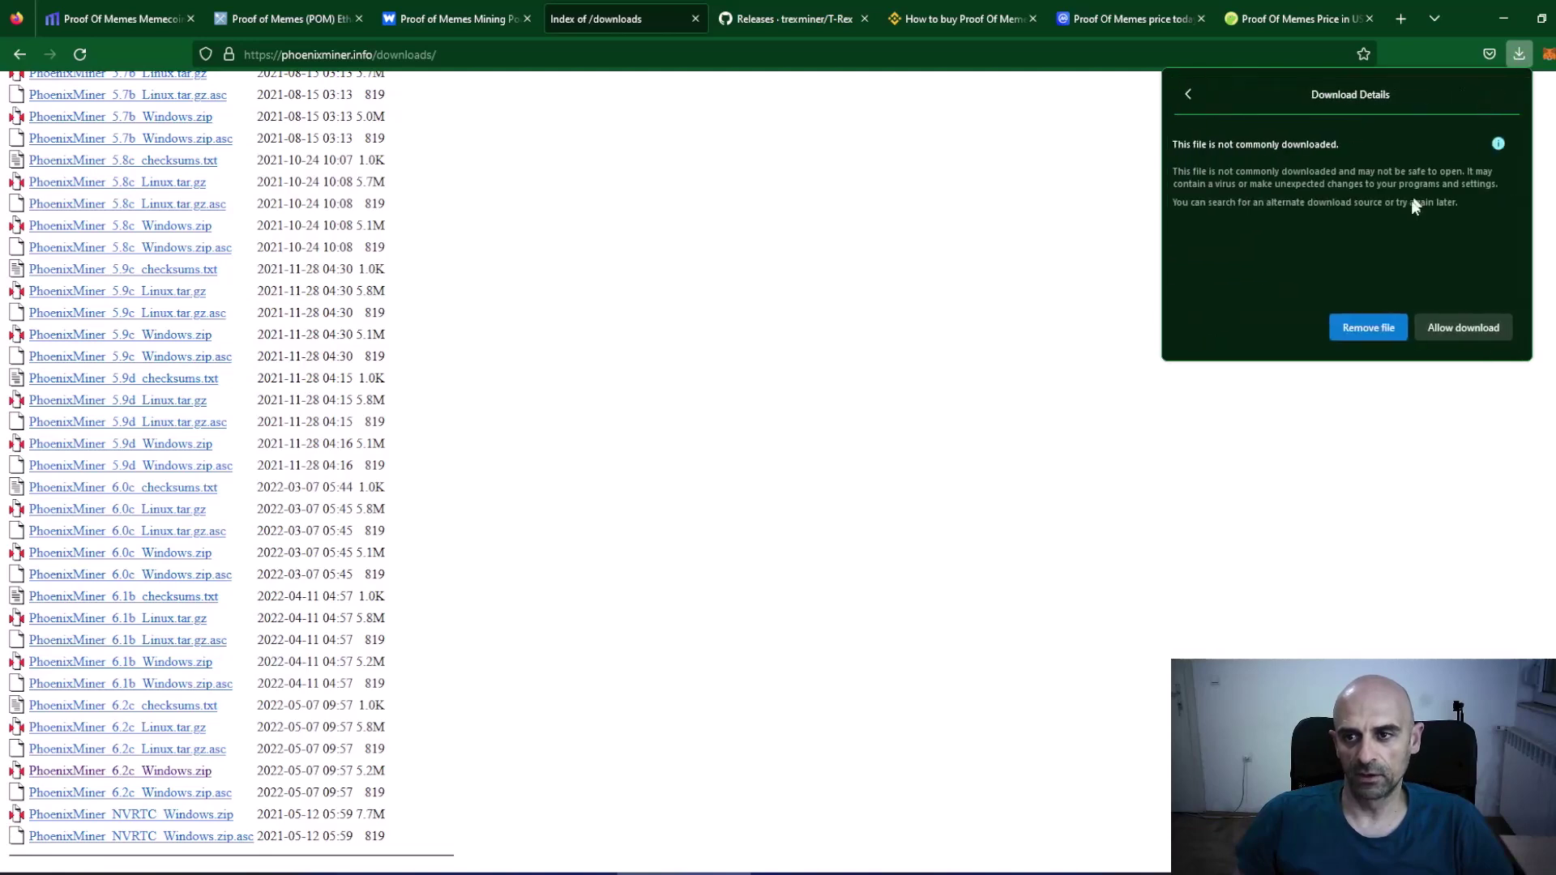
pyautogui.click(1461, 328)
pyautogui.click(1520, 55)
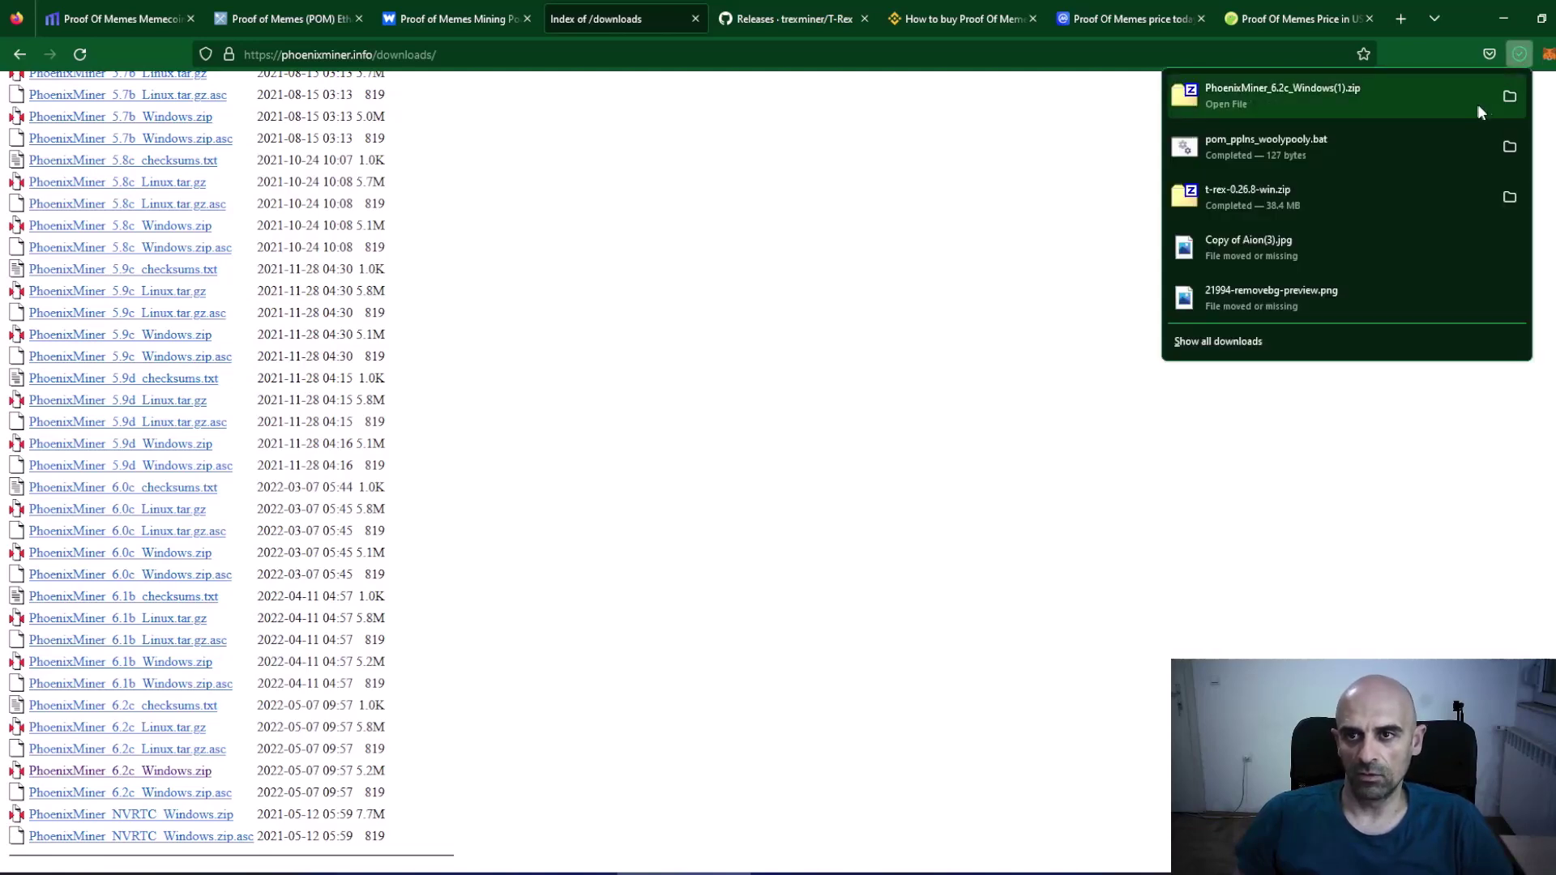
pyautogui.click(1511, 97)
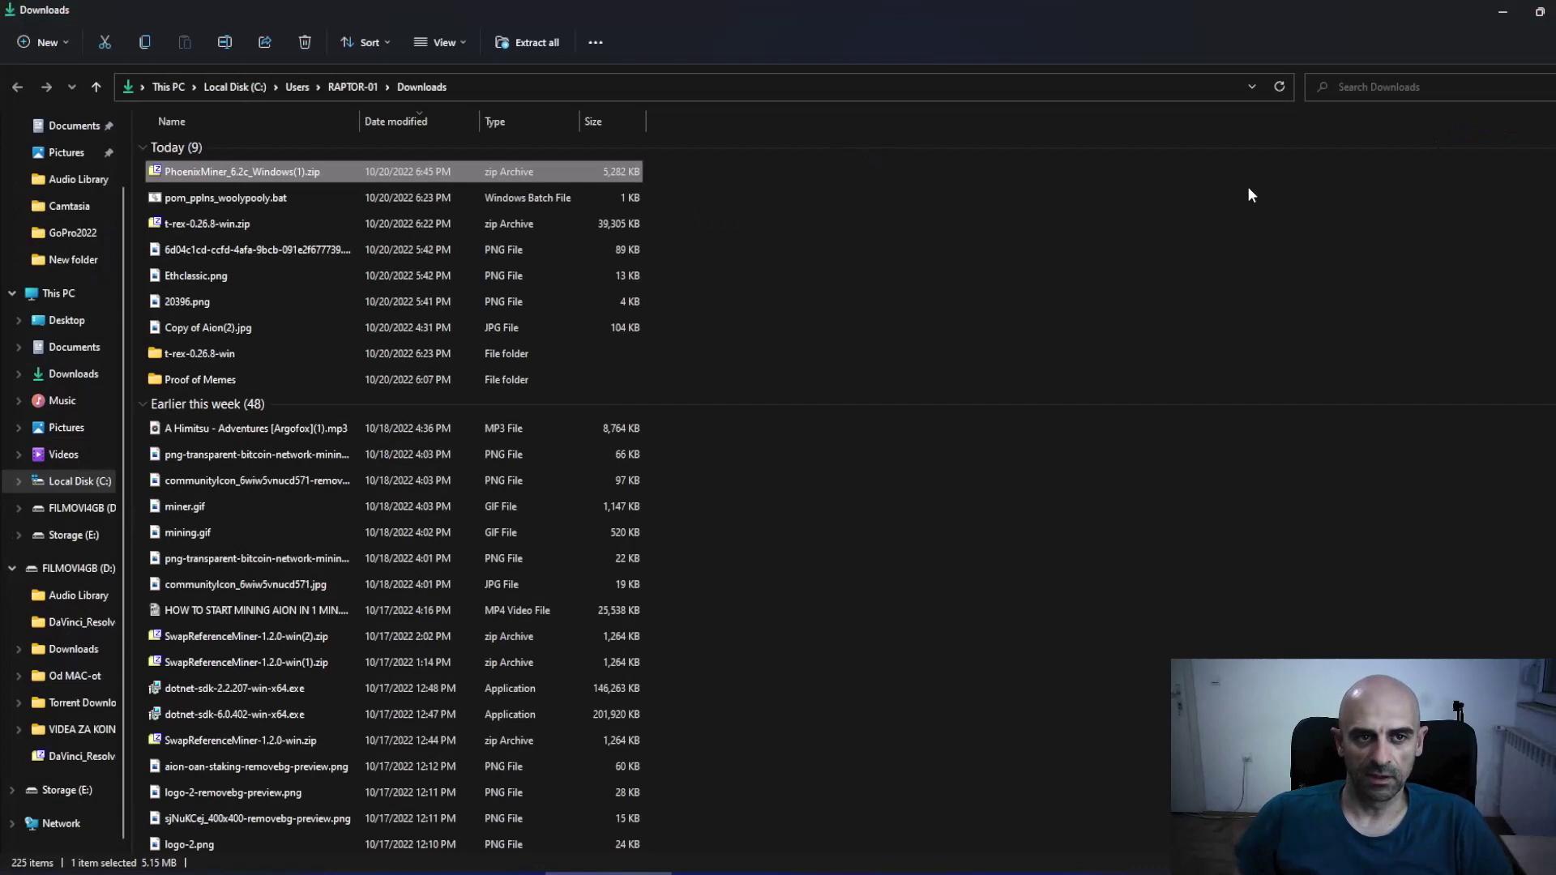
# Open the PhoenixMiner zip and its PhoenixMiner_6.2c_Windows folder, then go back to Firefox.
pyautogui.rightClick(280, 170)
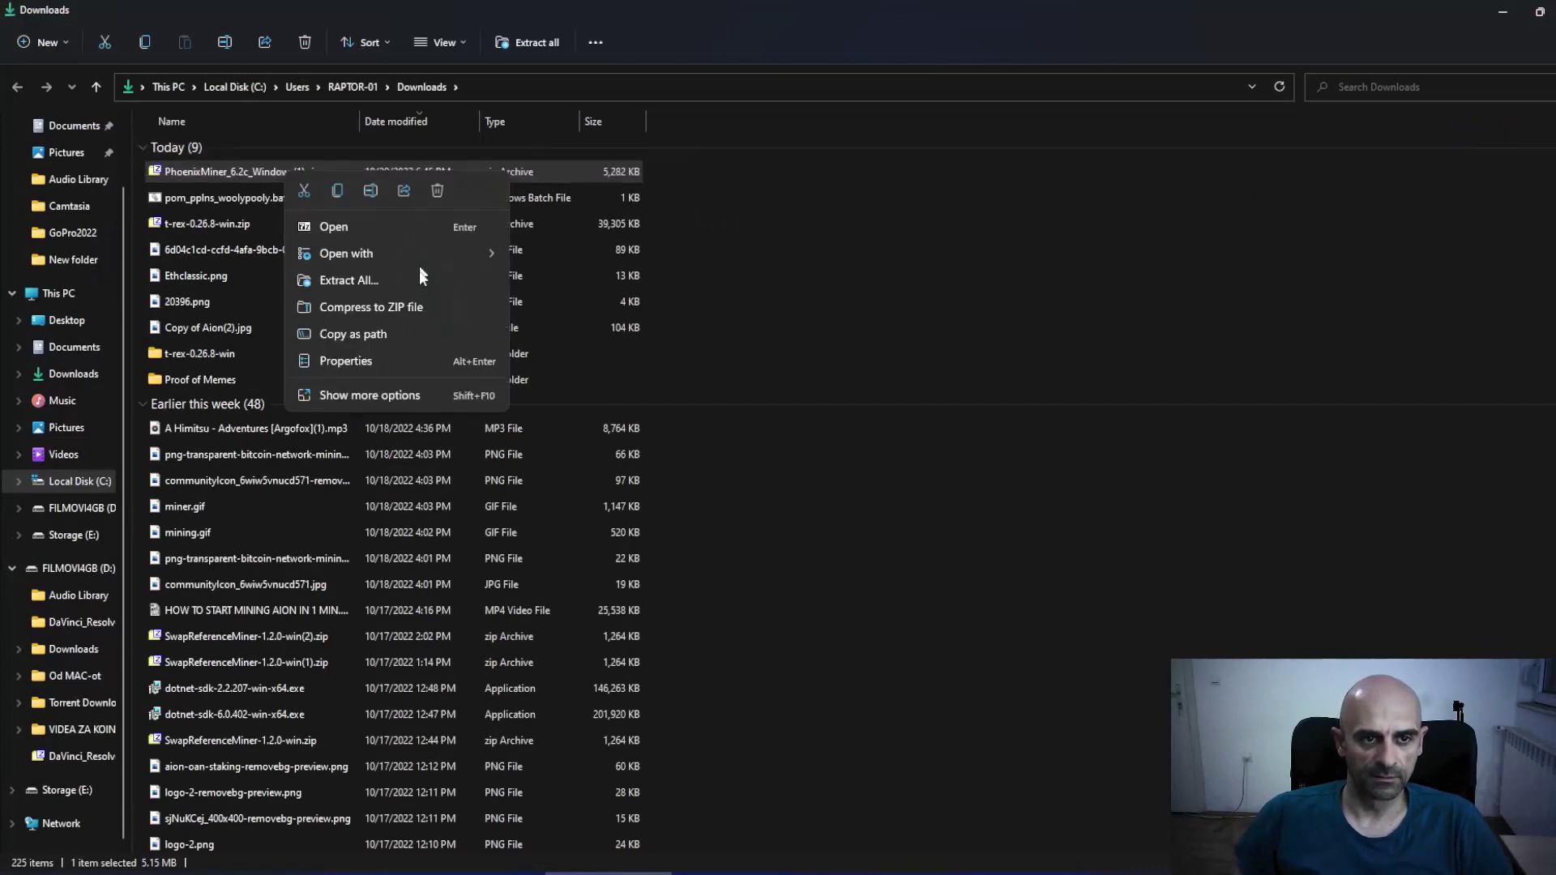
pyautogui.click(420, 232)
pyautogui.doubleClick(234, 148)
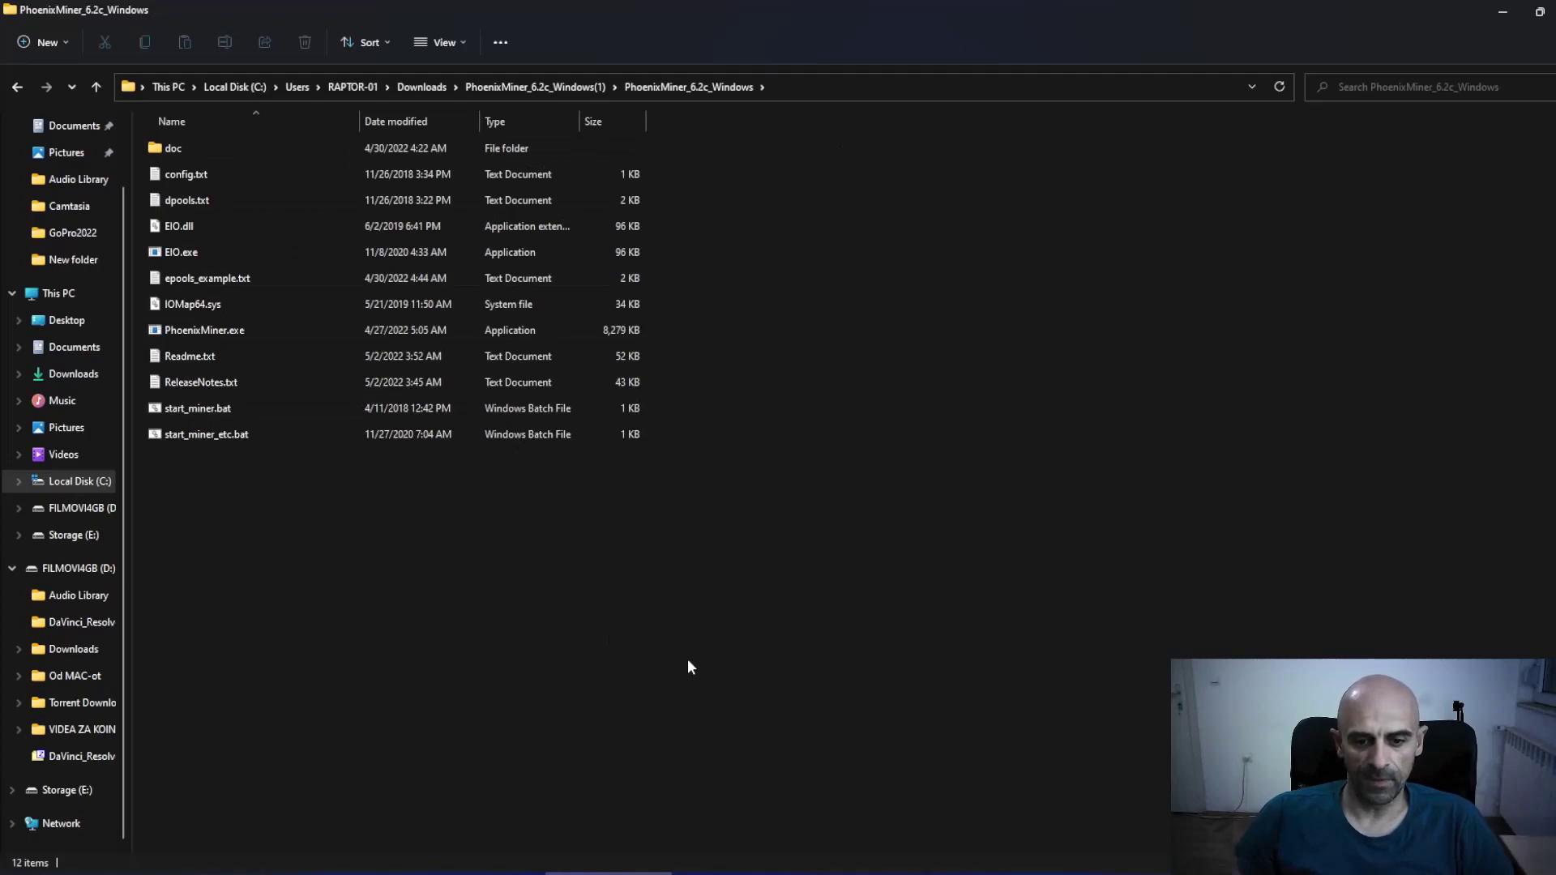
pyautogui.hotkey('alt', 'Tab')
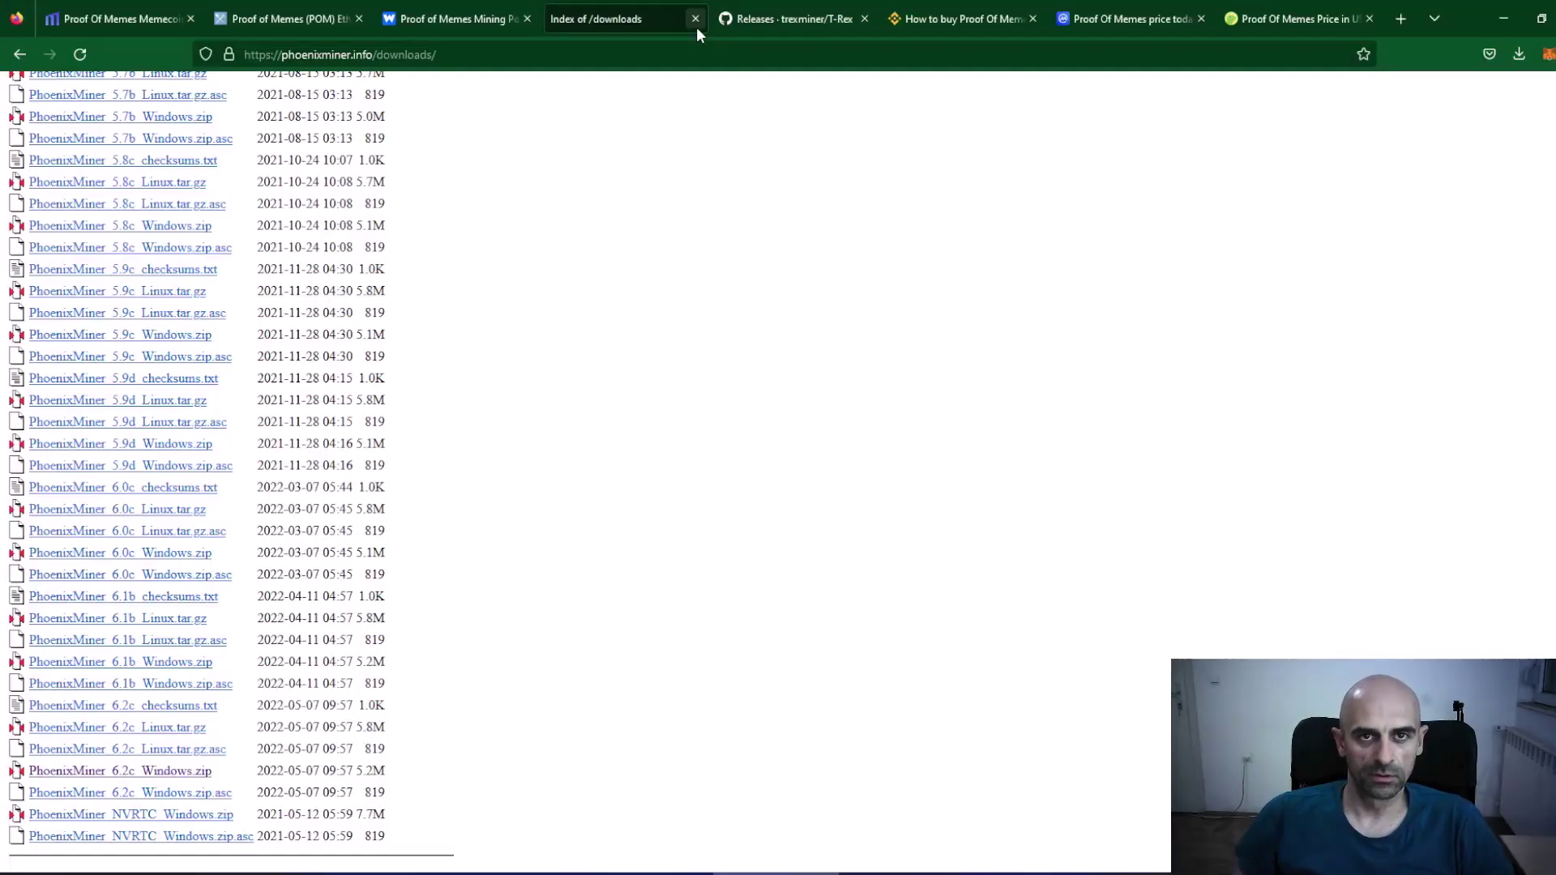
# Download the generated pom_pplns_woolypooly batch file and show it in its folder.
pyautogui.click(697, 27)
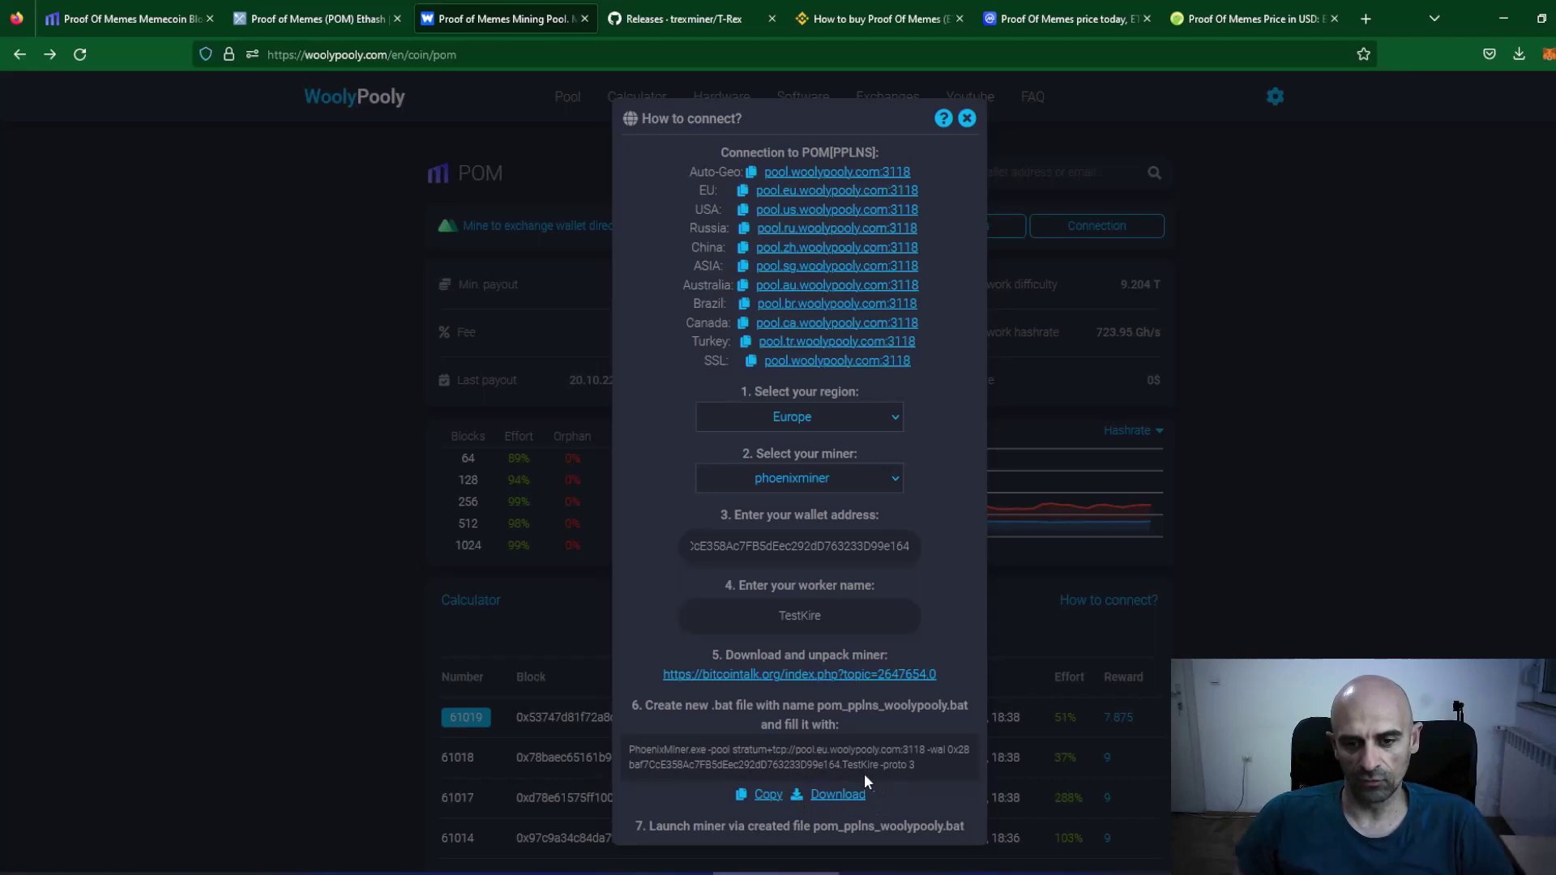
pyautogui.click(838, 796)
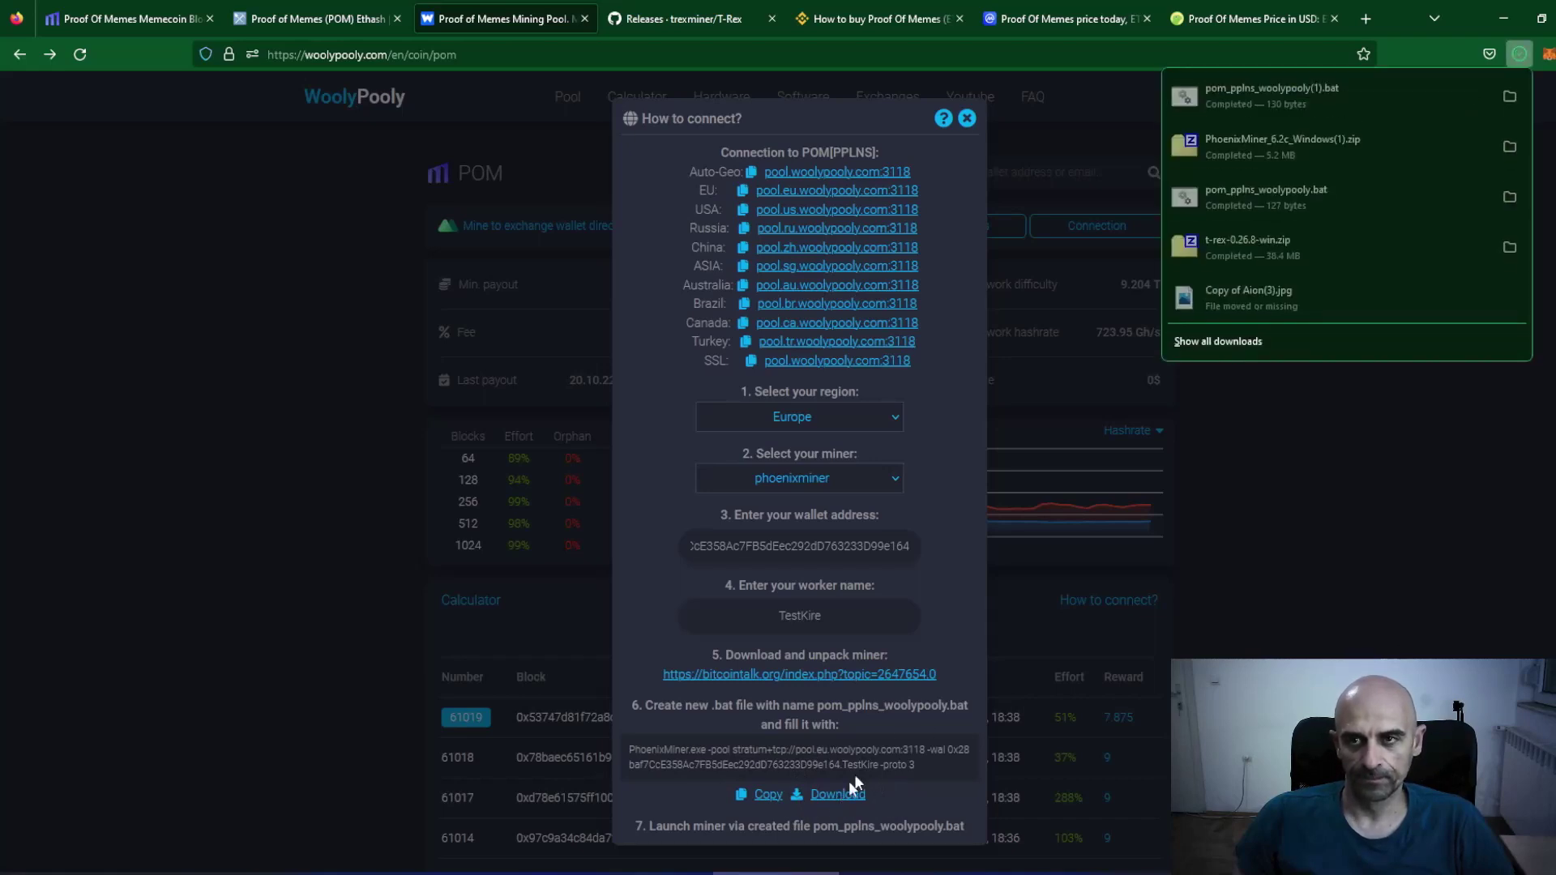
pyautogui.click(1510, 96)
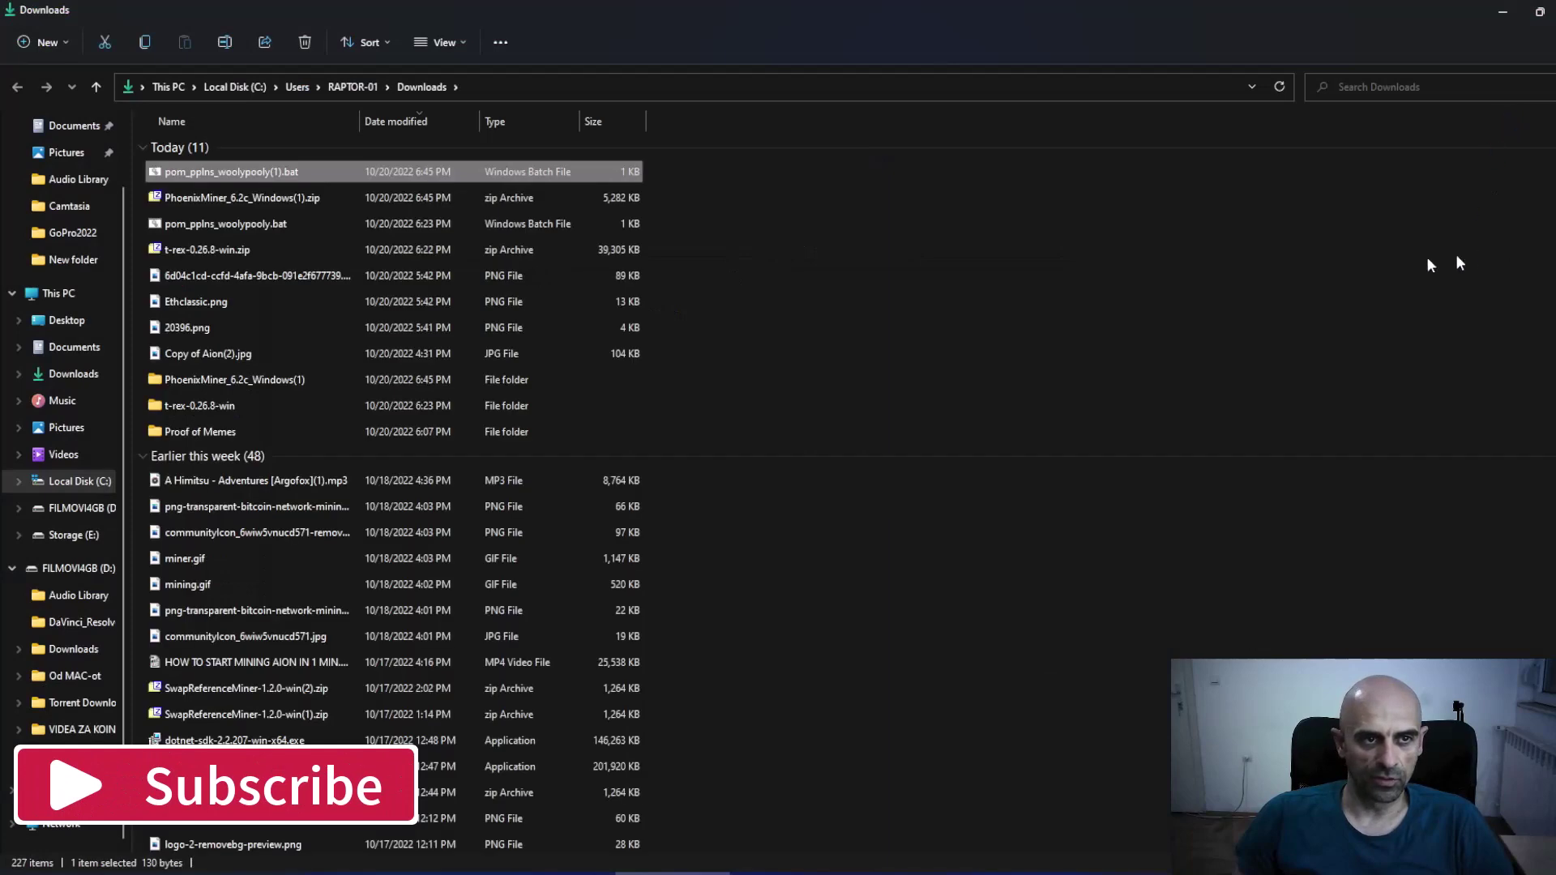
# Copy pom_pplns_woolypooly(1).bat into the PhoenixMiner_6.2c_Windows folder.
pyautogui.rightClick(229, 173)
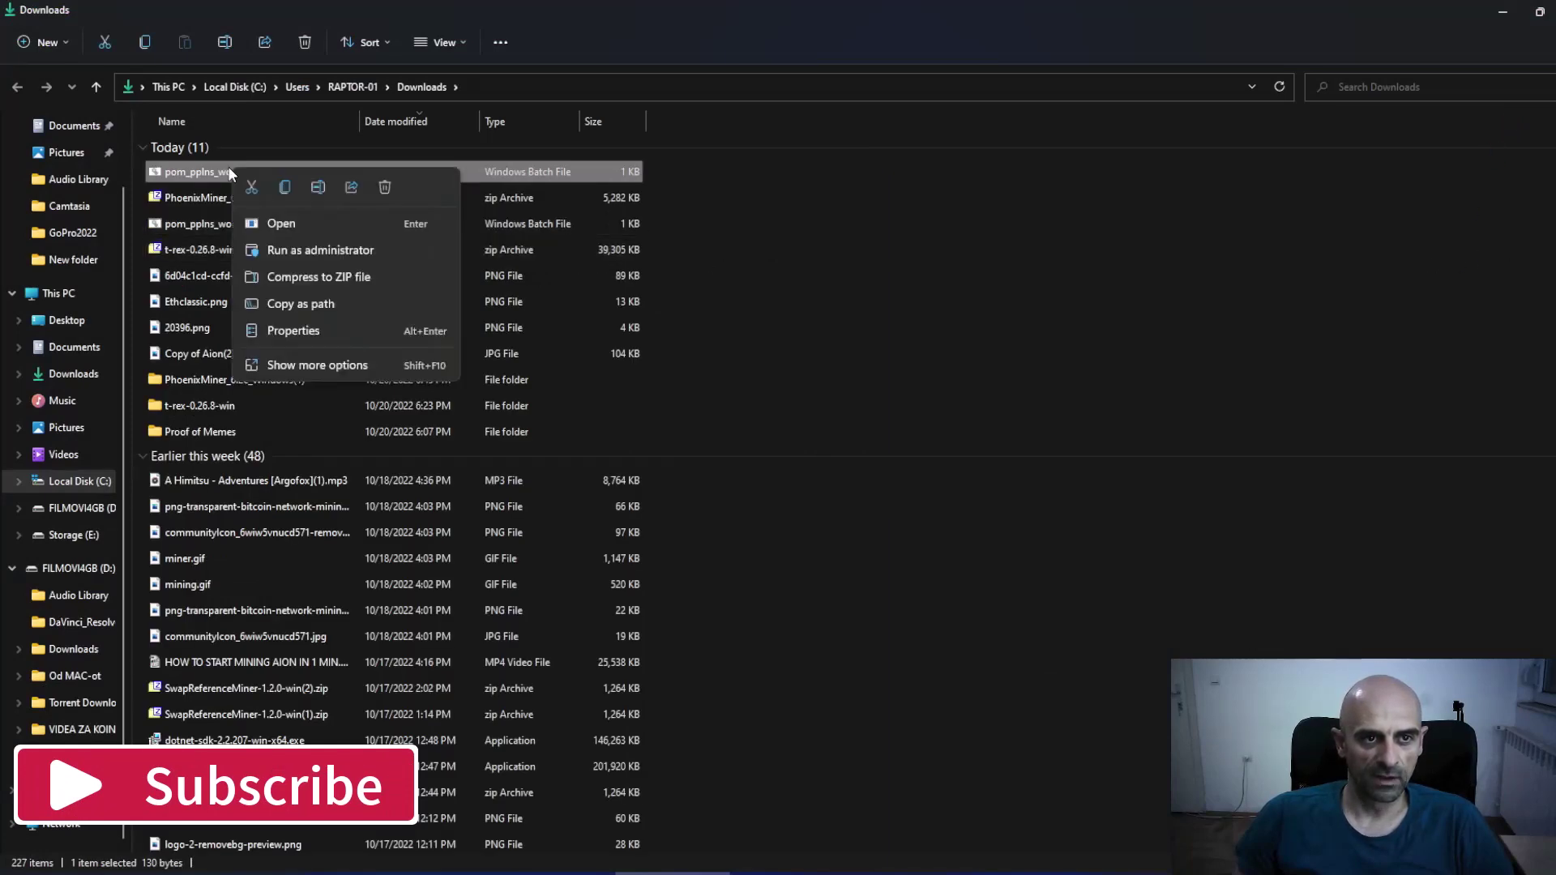
pyautogui.click(285, 186)
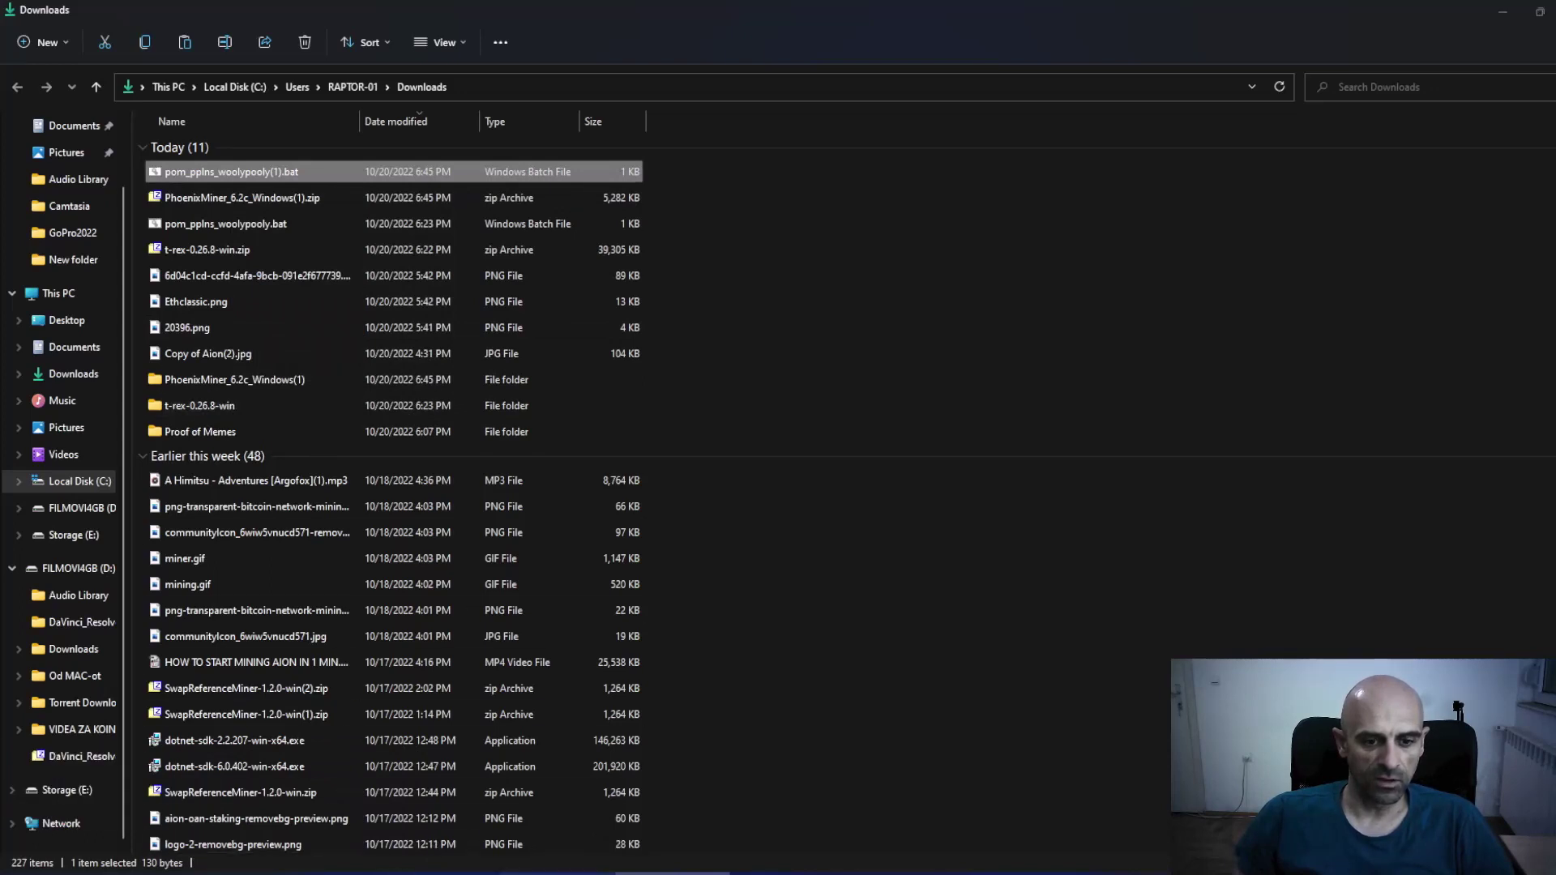
pyautogui.hotkey('alt', 'Right')
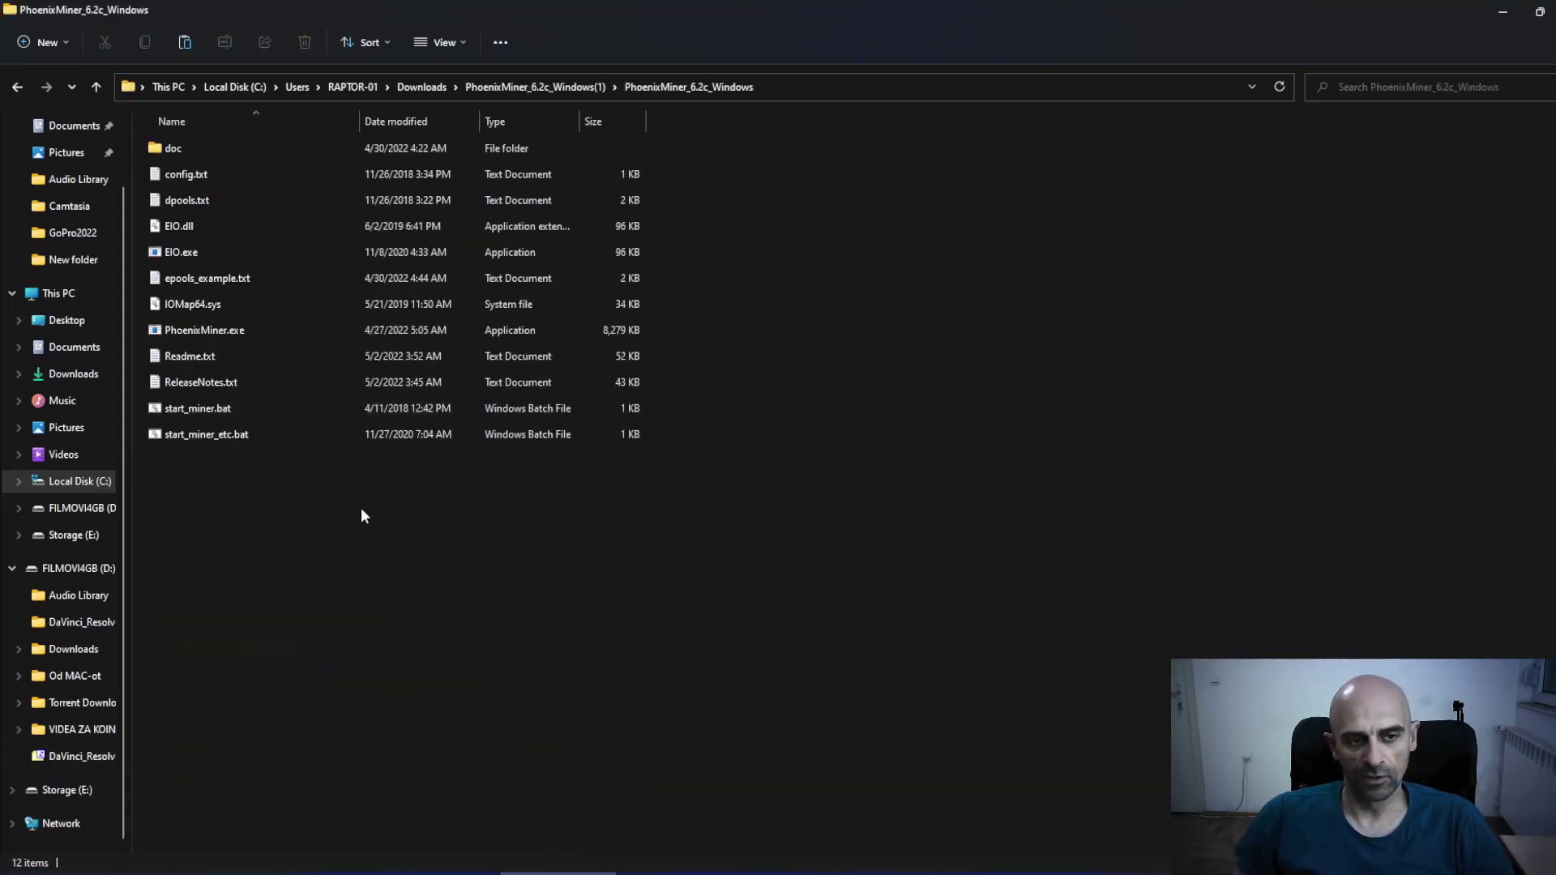
pyautogui.rightClick(362, 516)
pyautogui.click(389, 527)
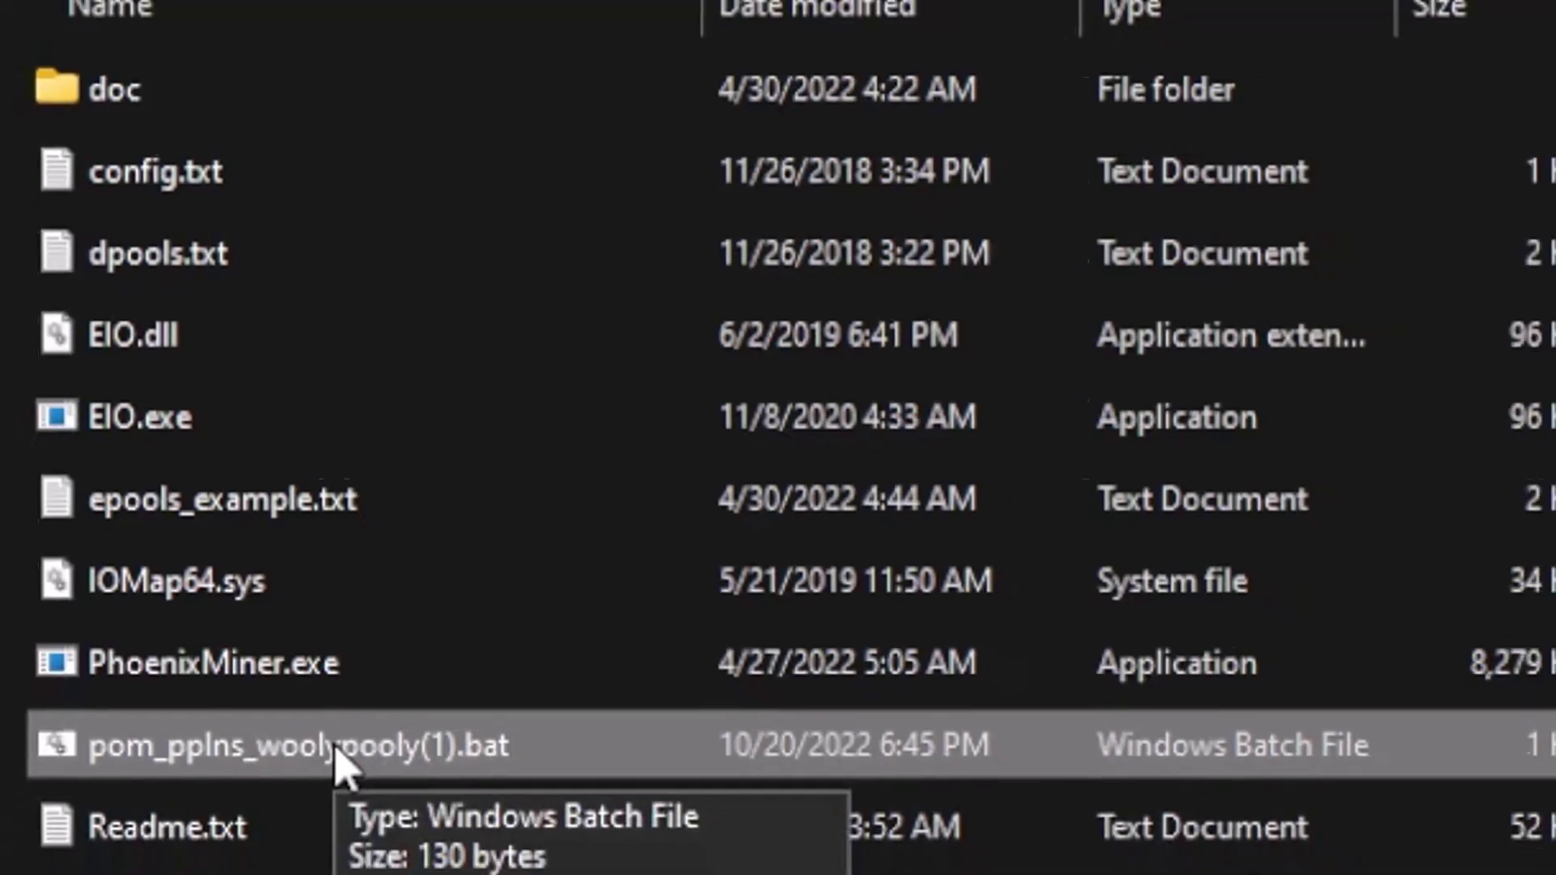
# Run pom_pplns_woolypooly(1).bat to start PhoenixMiner on pool.eu.woolypooly.com:3118.
pyautogui.doubleClick(345, 769)
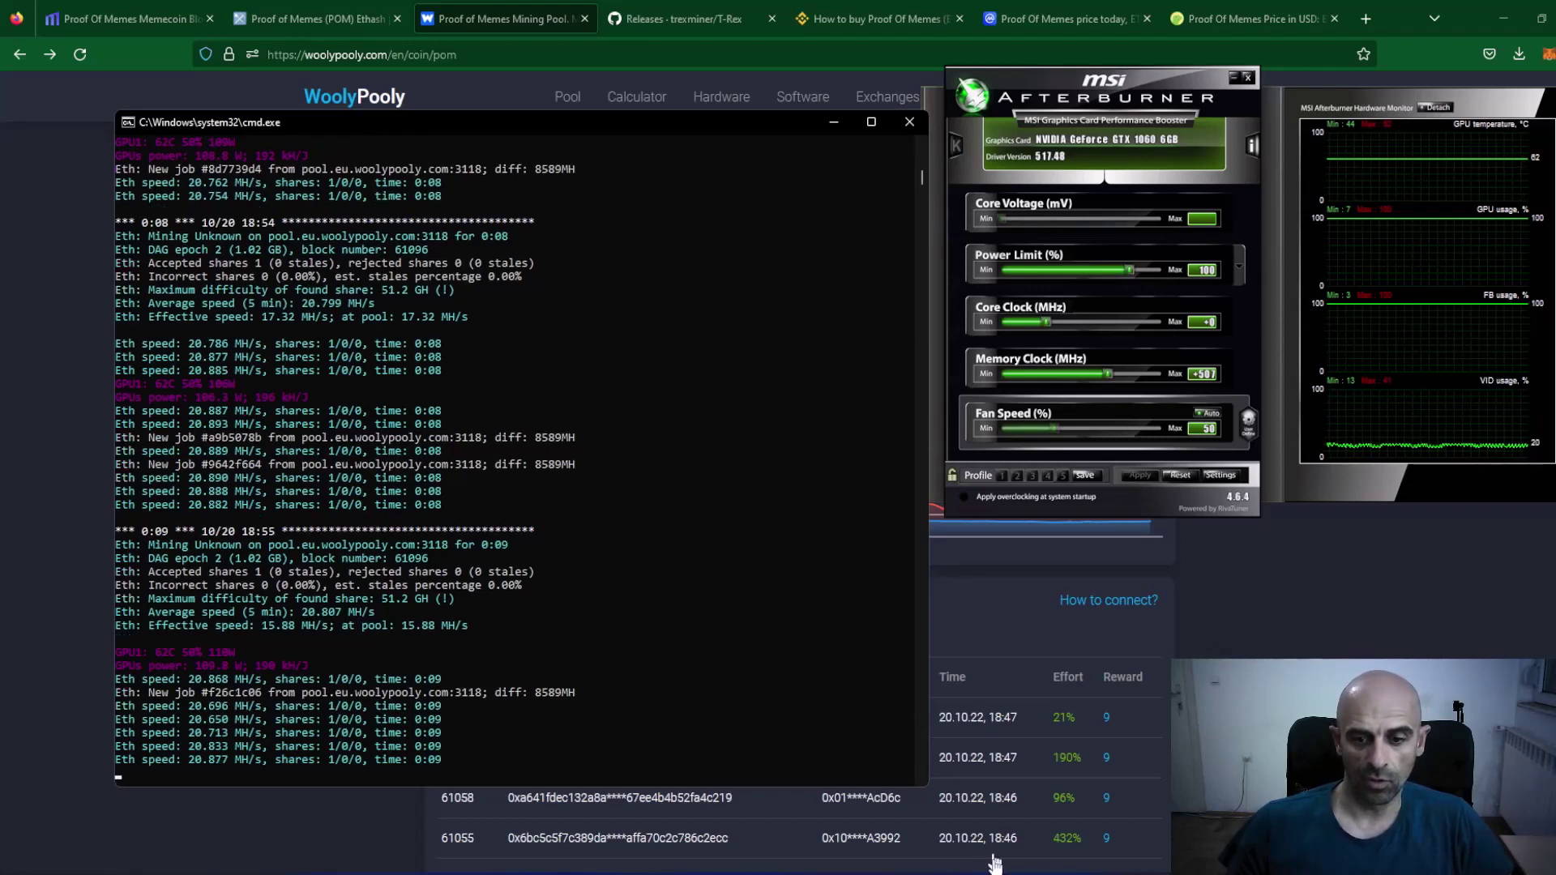
# Copy the POM wallet address from the notes and look it up in WoolyPooly's wallet search.
pyautogui.click(1042, 873)
pyautogui.rightClick(721, 112)
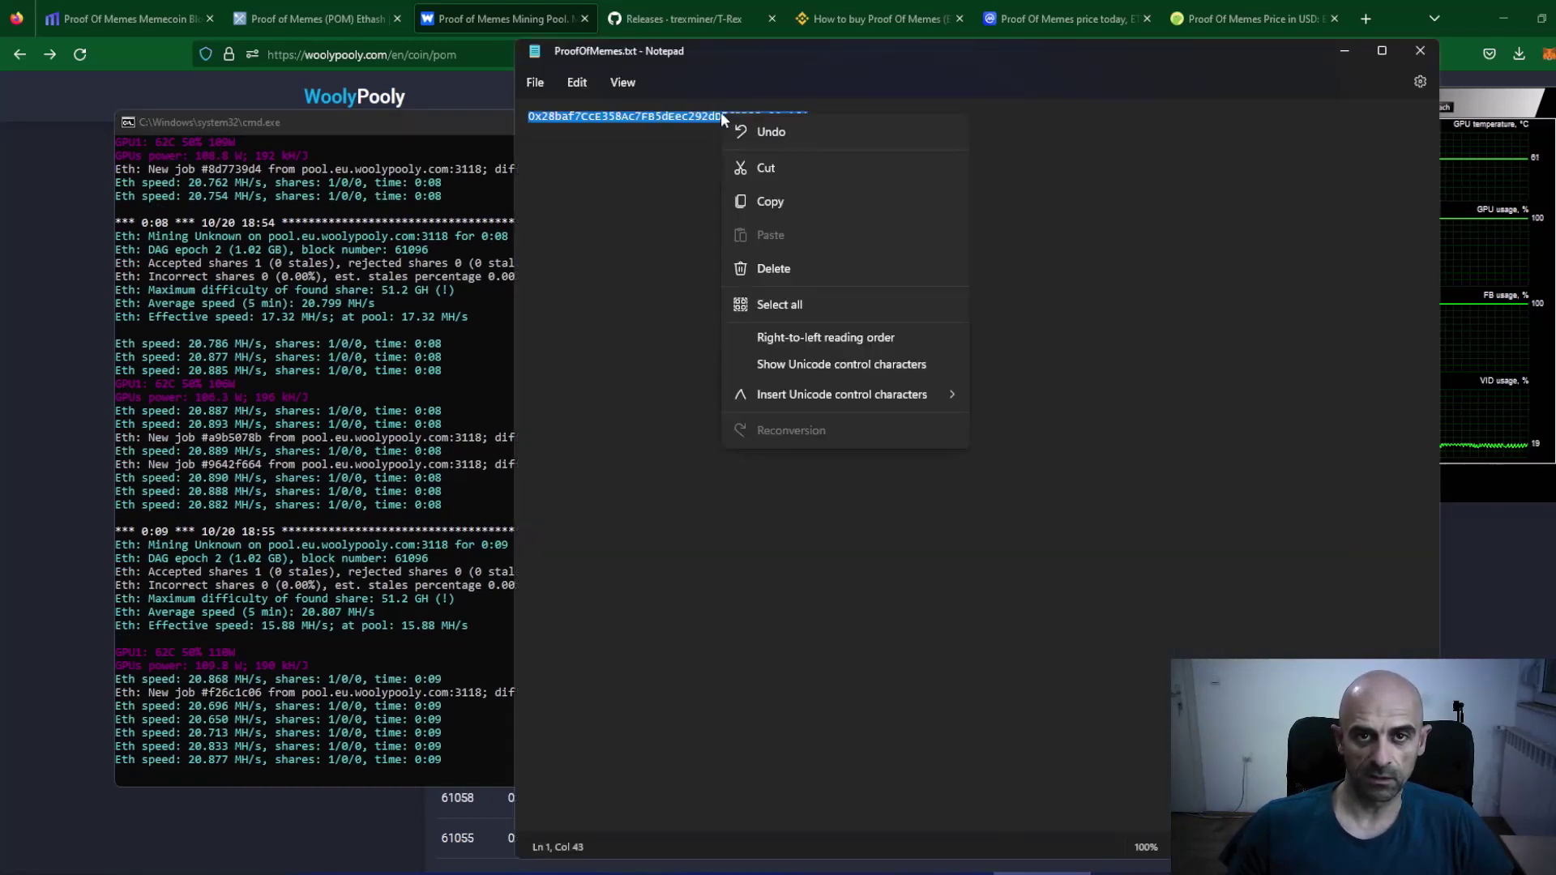
pyautogui.click(752, 208)
pyautogui.click(1491, 647)
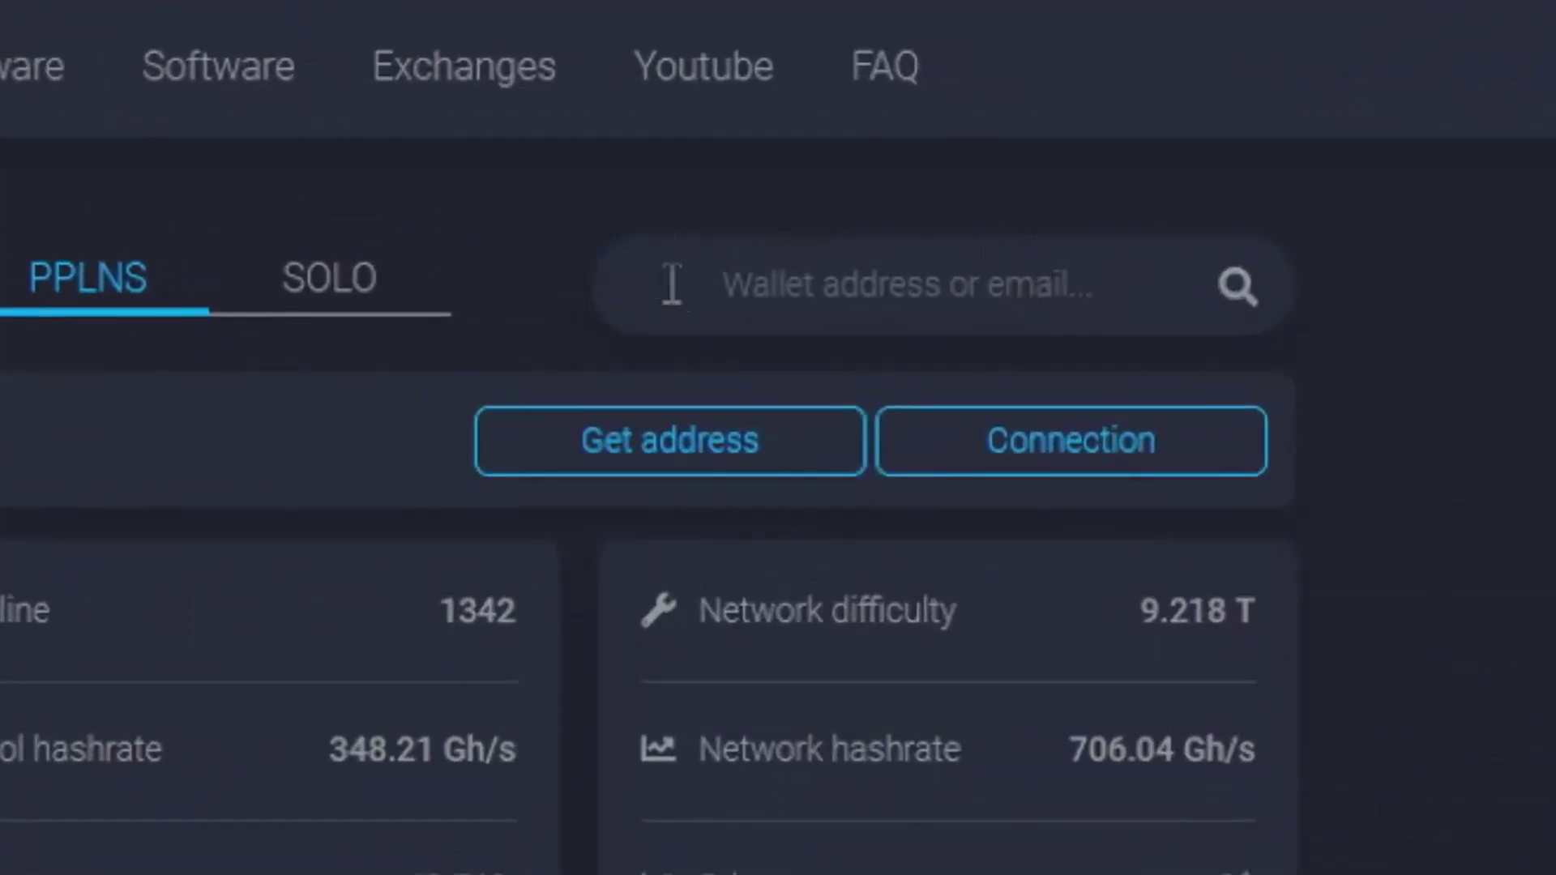
pyautogui.rightClick(823, 286)
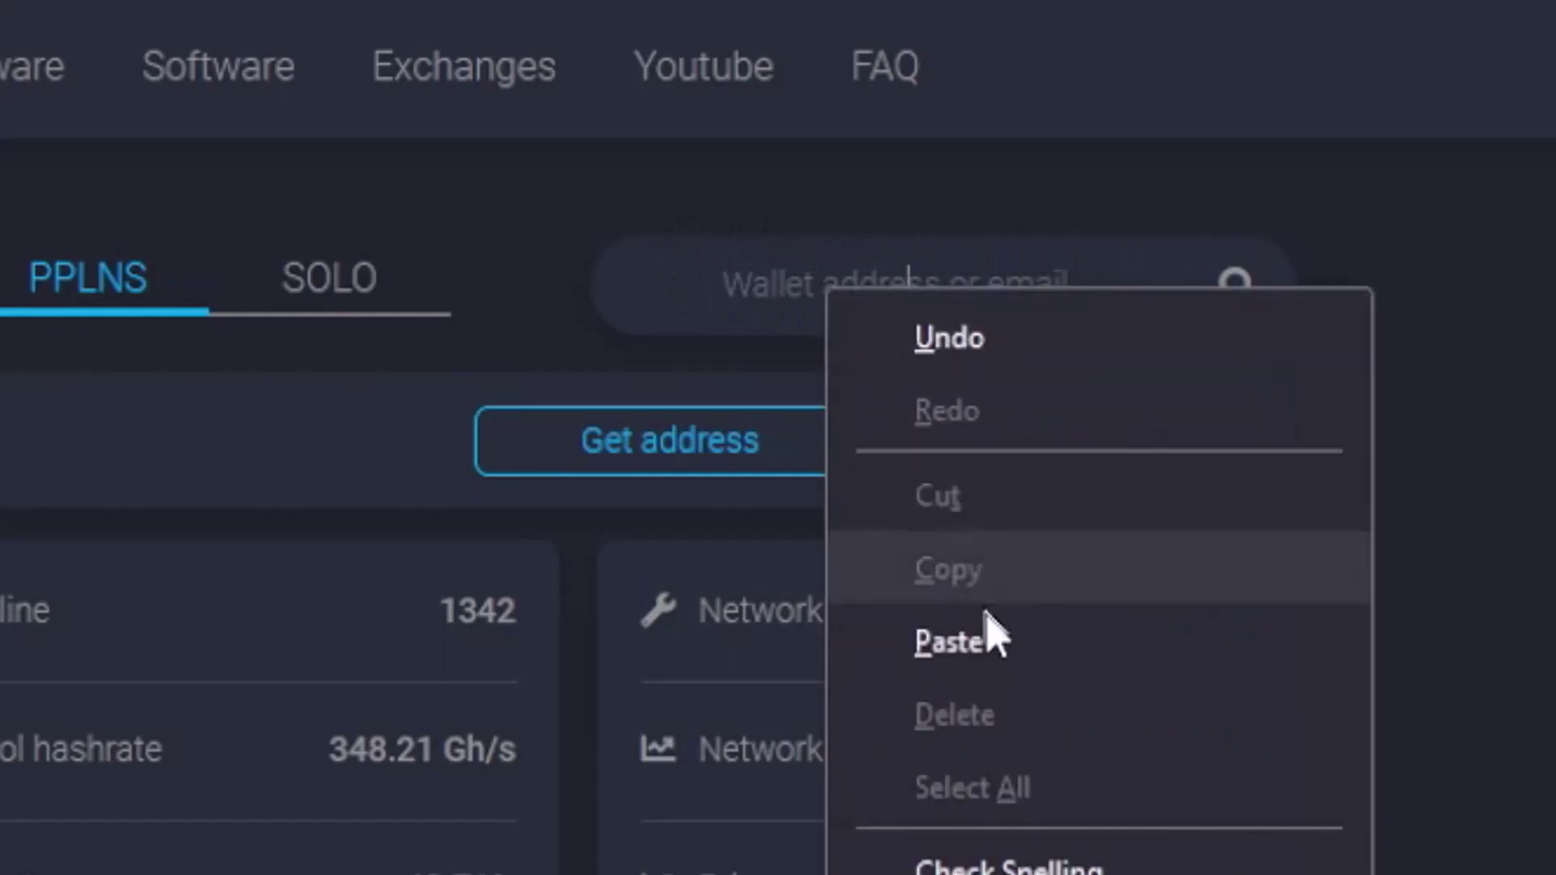
pyautogui.click(1001, 653)
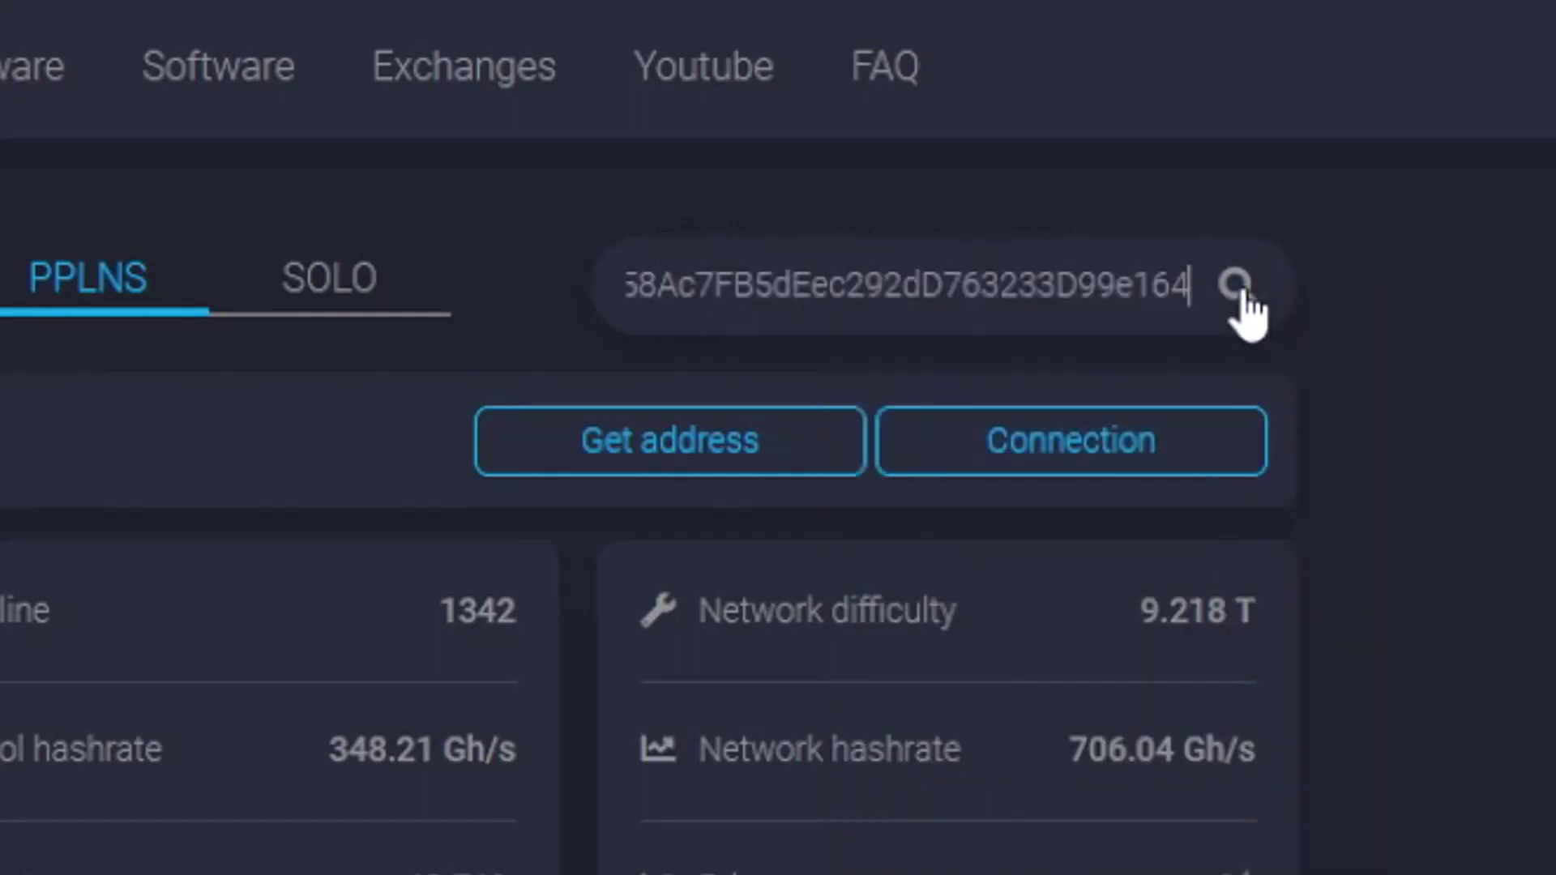
pyautogui.click(1240, 294)
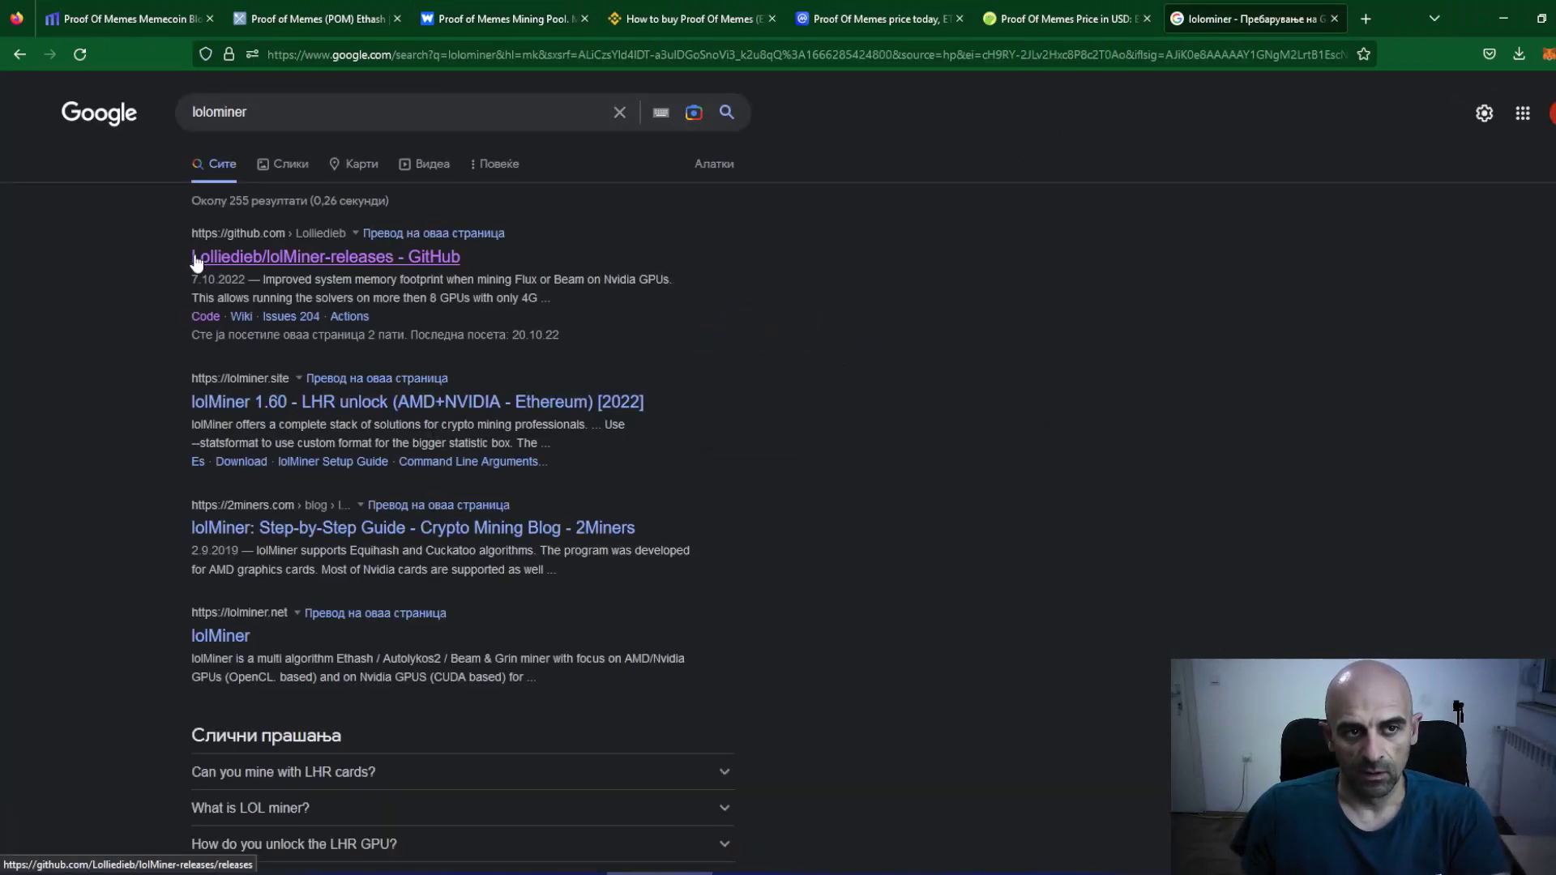
# Open the lolMiner 1.61 GitHub release assets and show the downloaded Win64 zip in its folder.
pyautogui.click(293, 255)
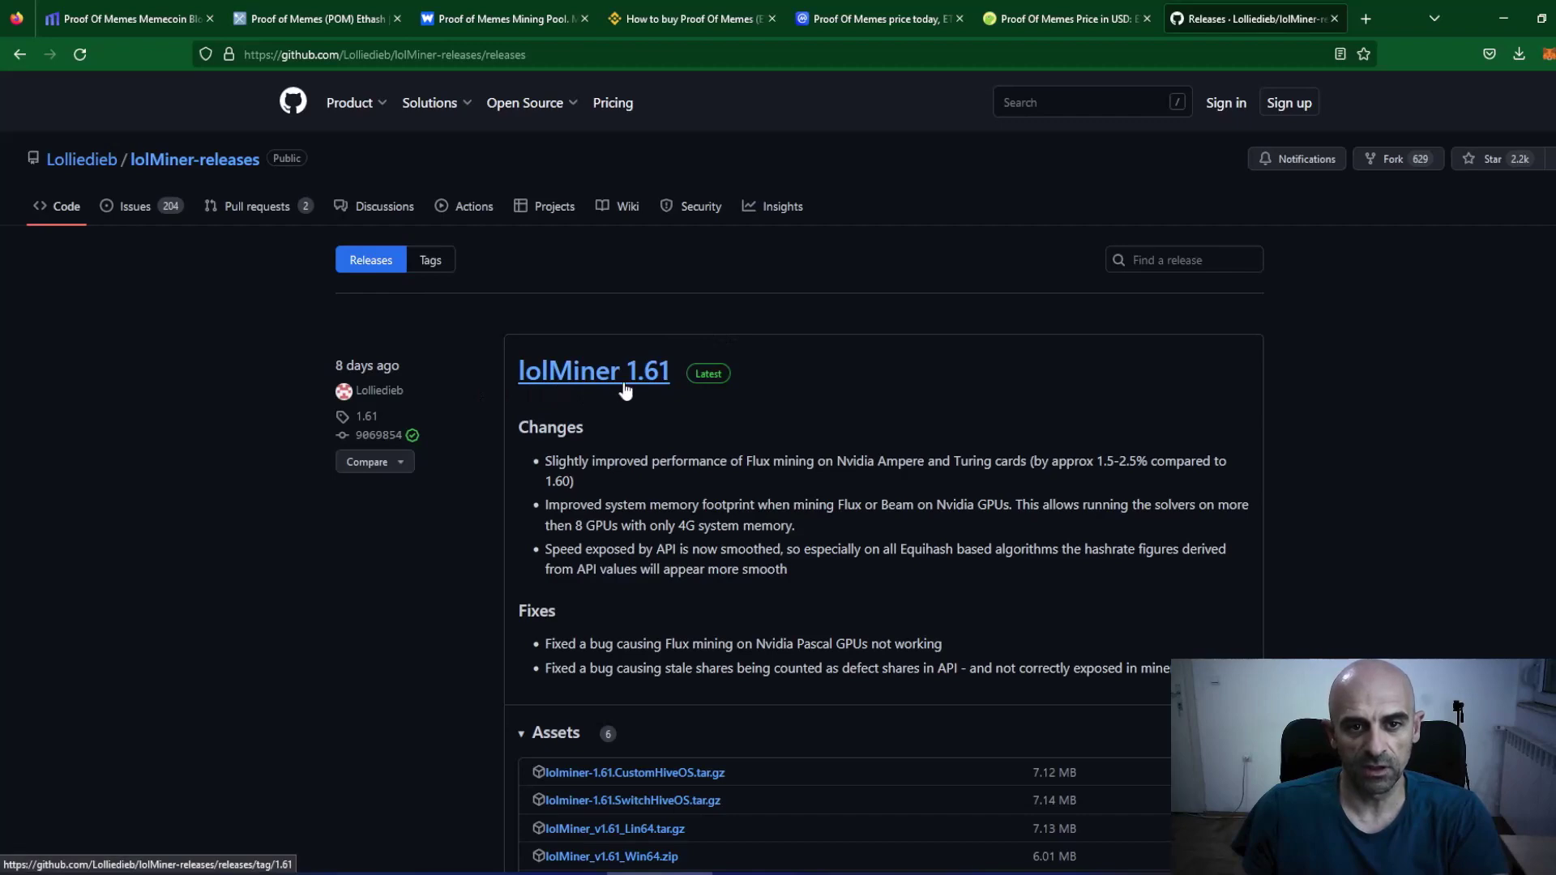
pyautogui.scroll(-3, 683, 404)
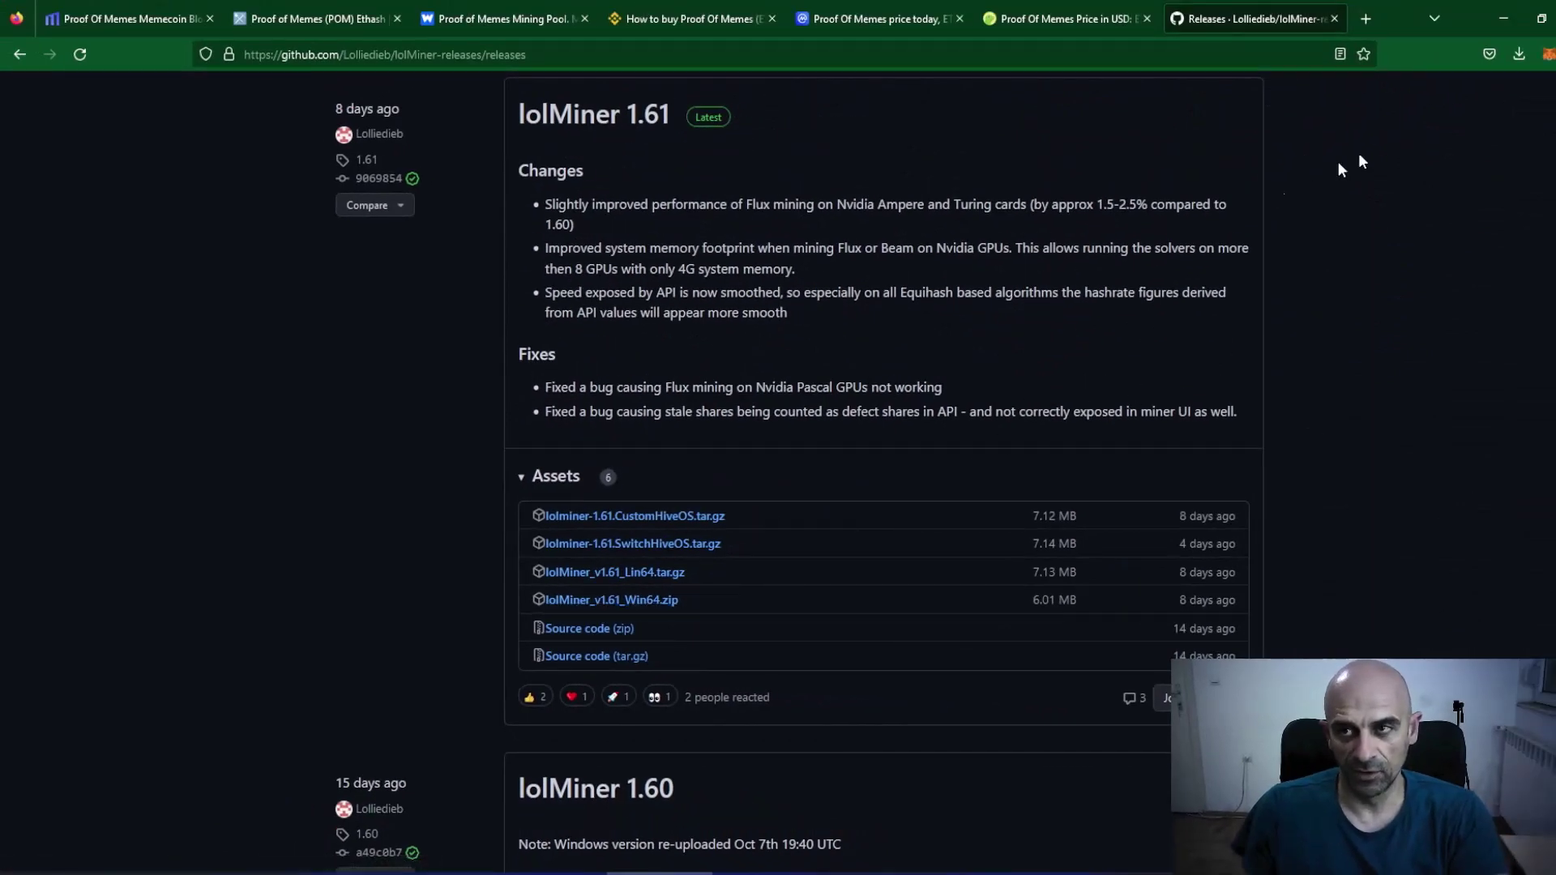
pyautogui.click(1521, 57)
pyautogui.click(1511, 96)
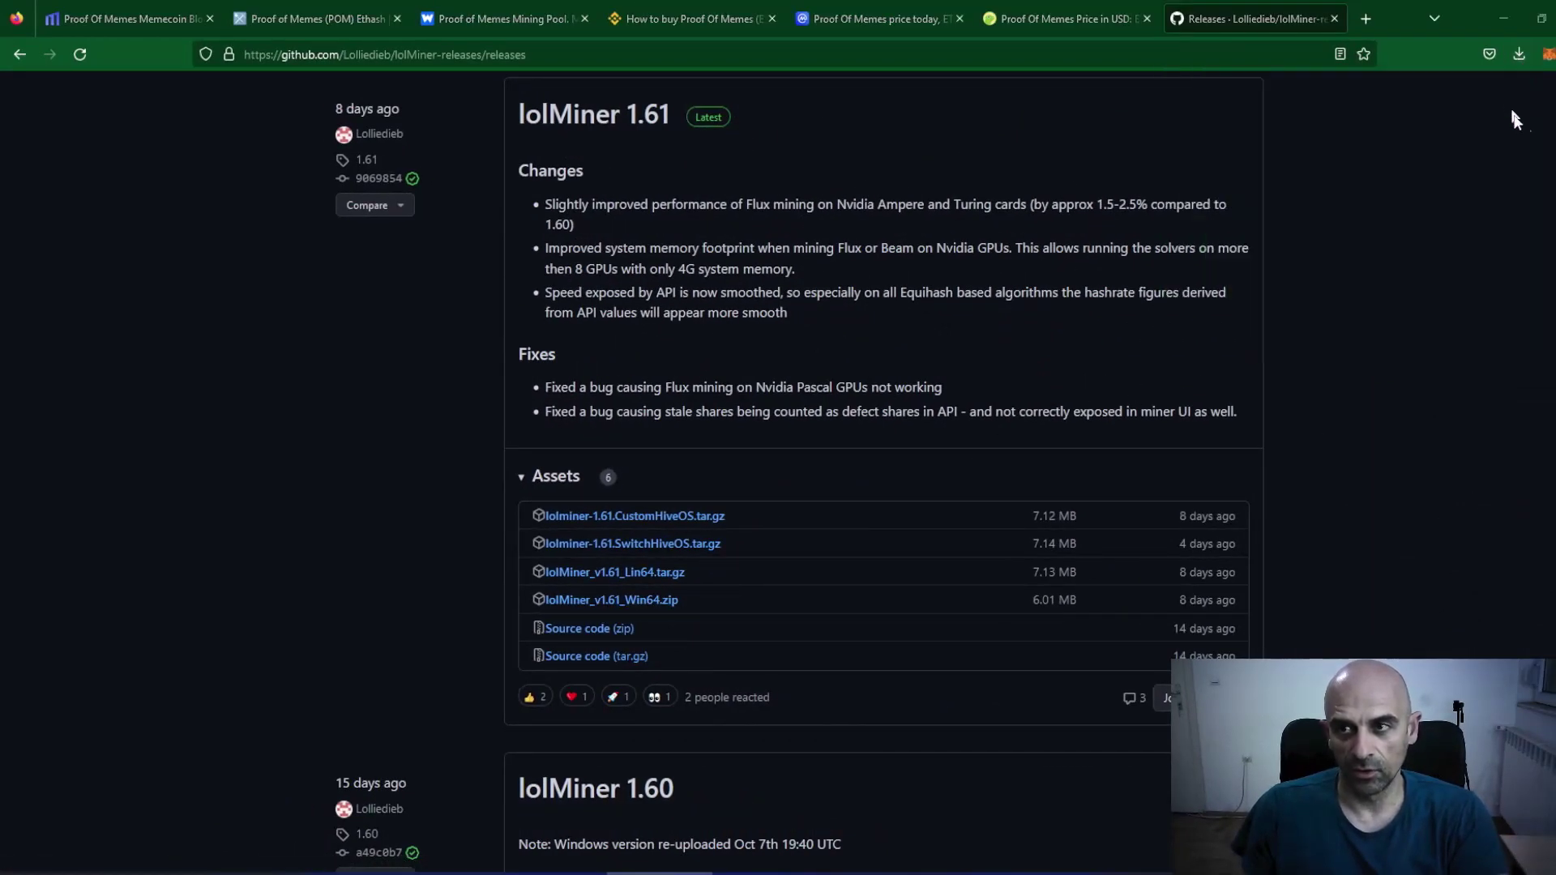
# Open the lolMiner_v1.61_Win64(1) > 1.61 folder and show the full action list for dual_mine_eth_kaspa.bat.
pyautogui.doubleClick(548, 585)
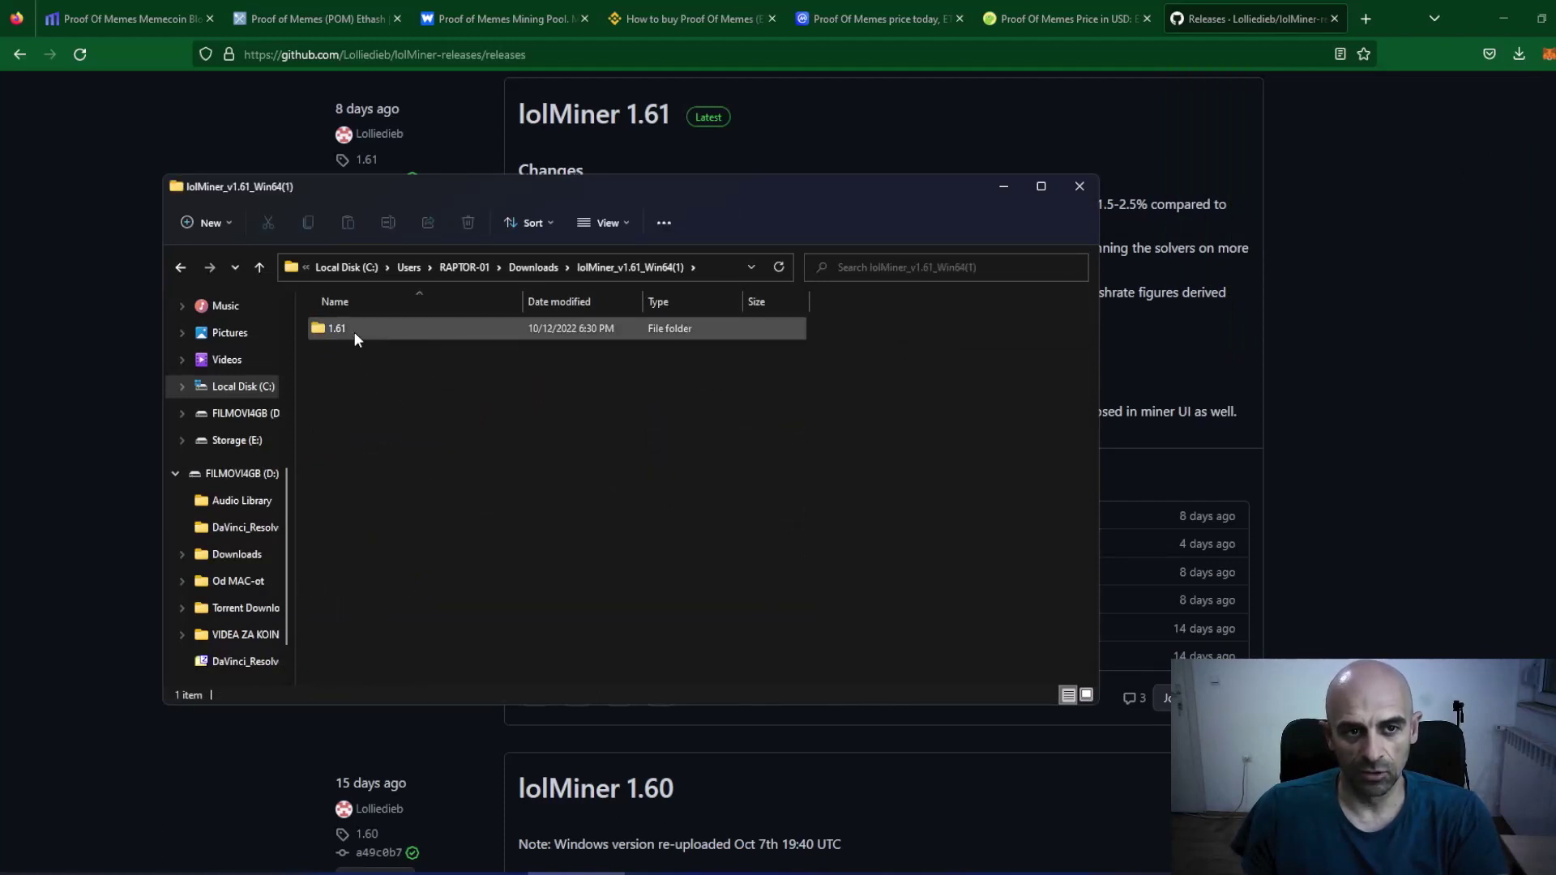
pyautogui.doubleClick(362, 326)
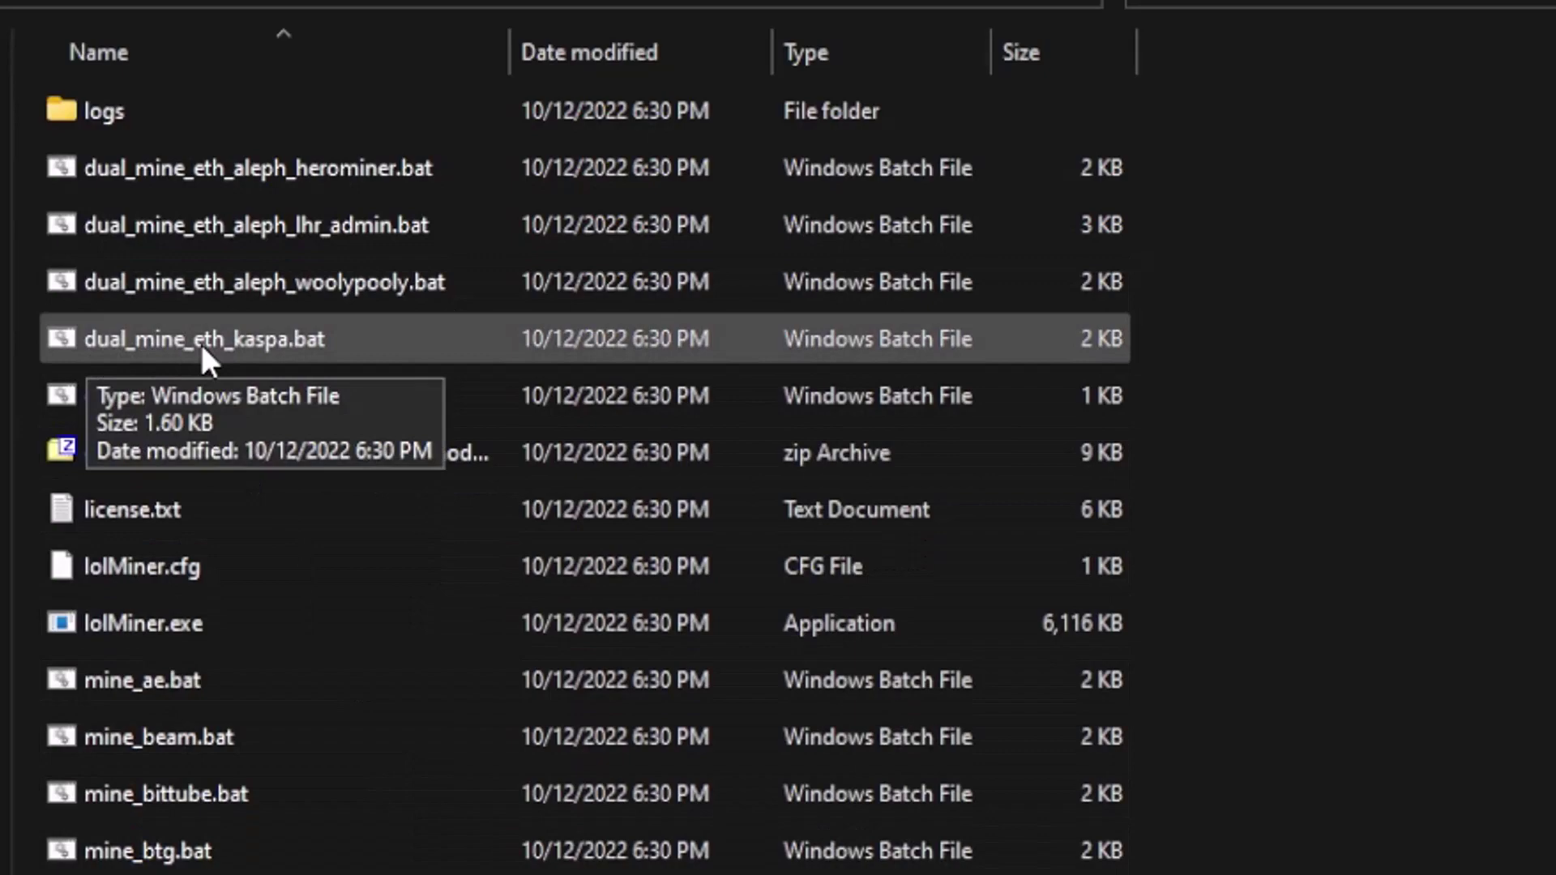
pyautogui.rightClick(236, 341)
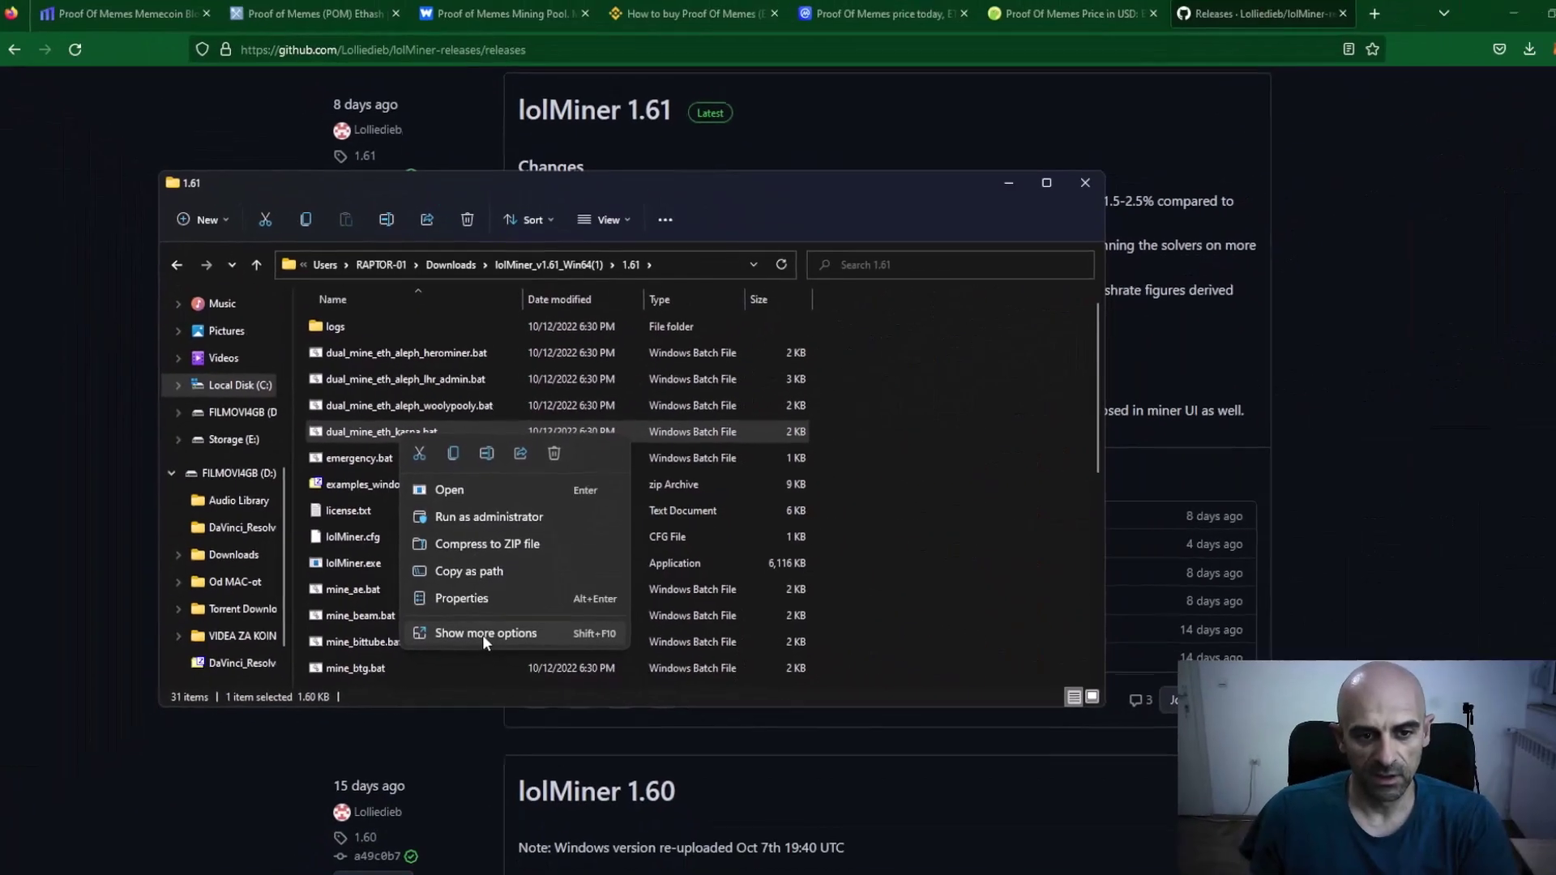
pyautogui.click(429, 774)
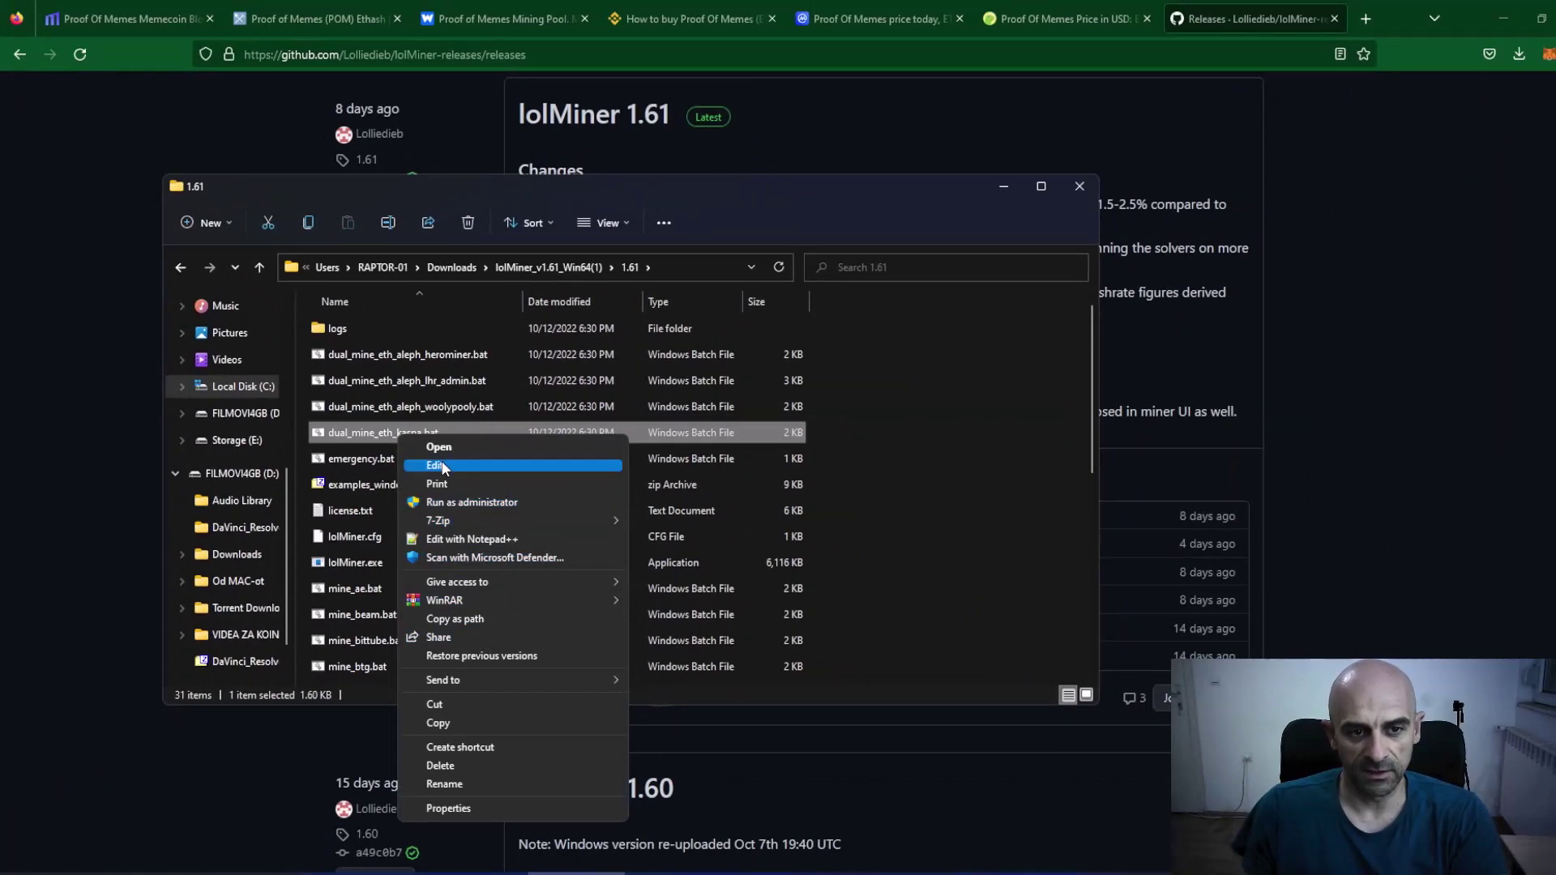
# Open dual_mine_eth_kaspa.bat in Notepad for editing and maximize the window.
pyautogui.click(442, 466)
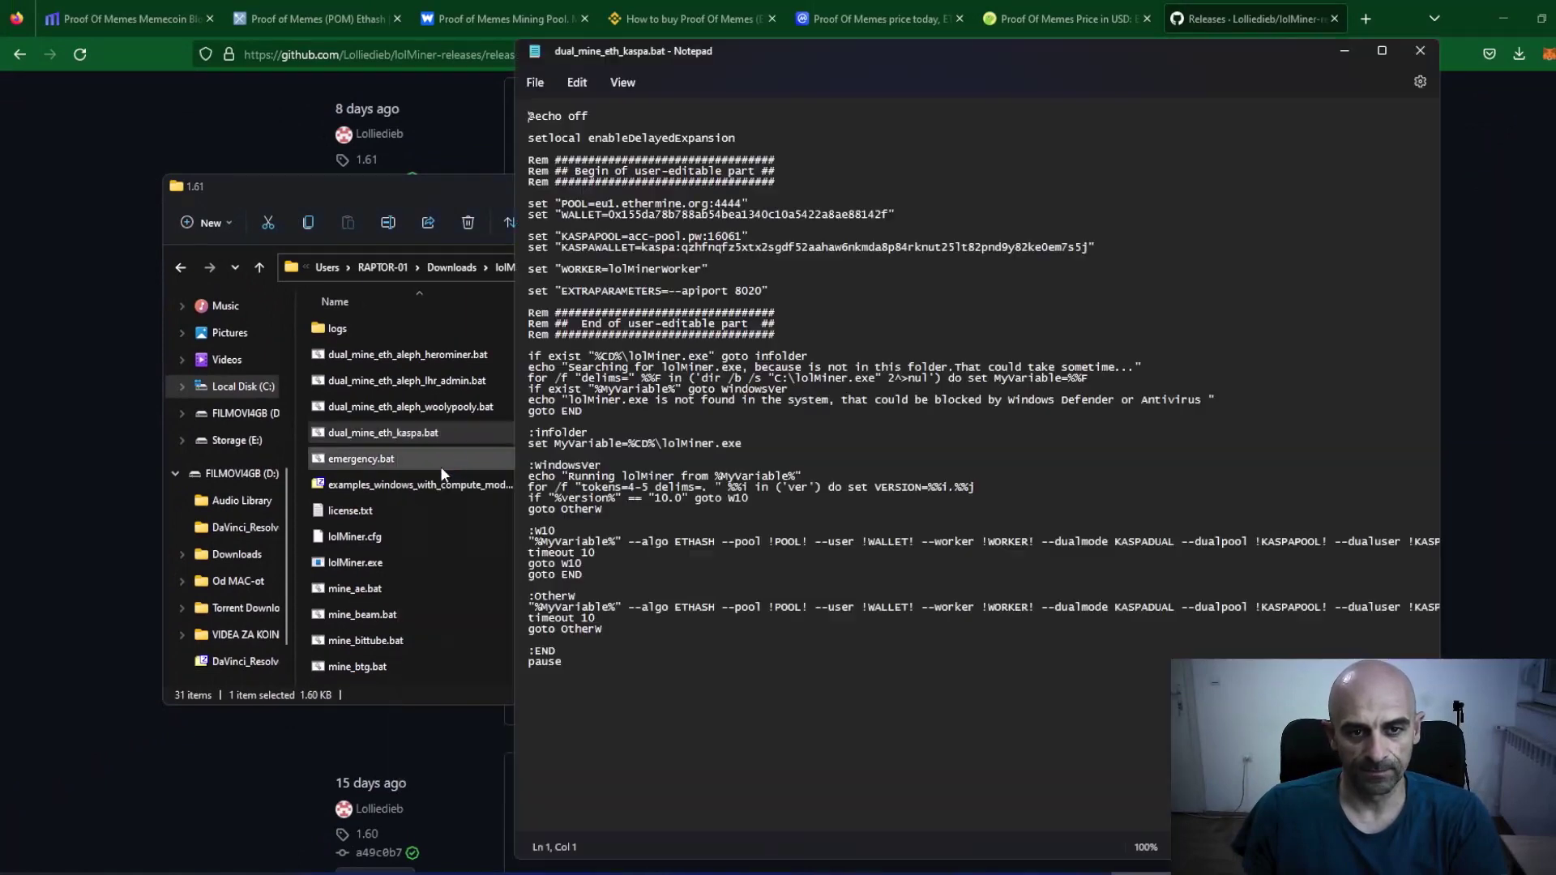
pyautogui.click(1383, 52)
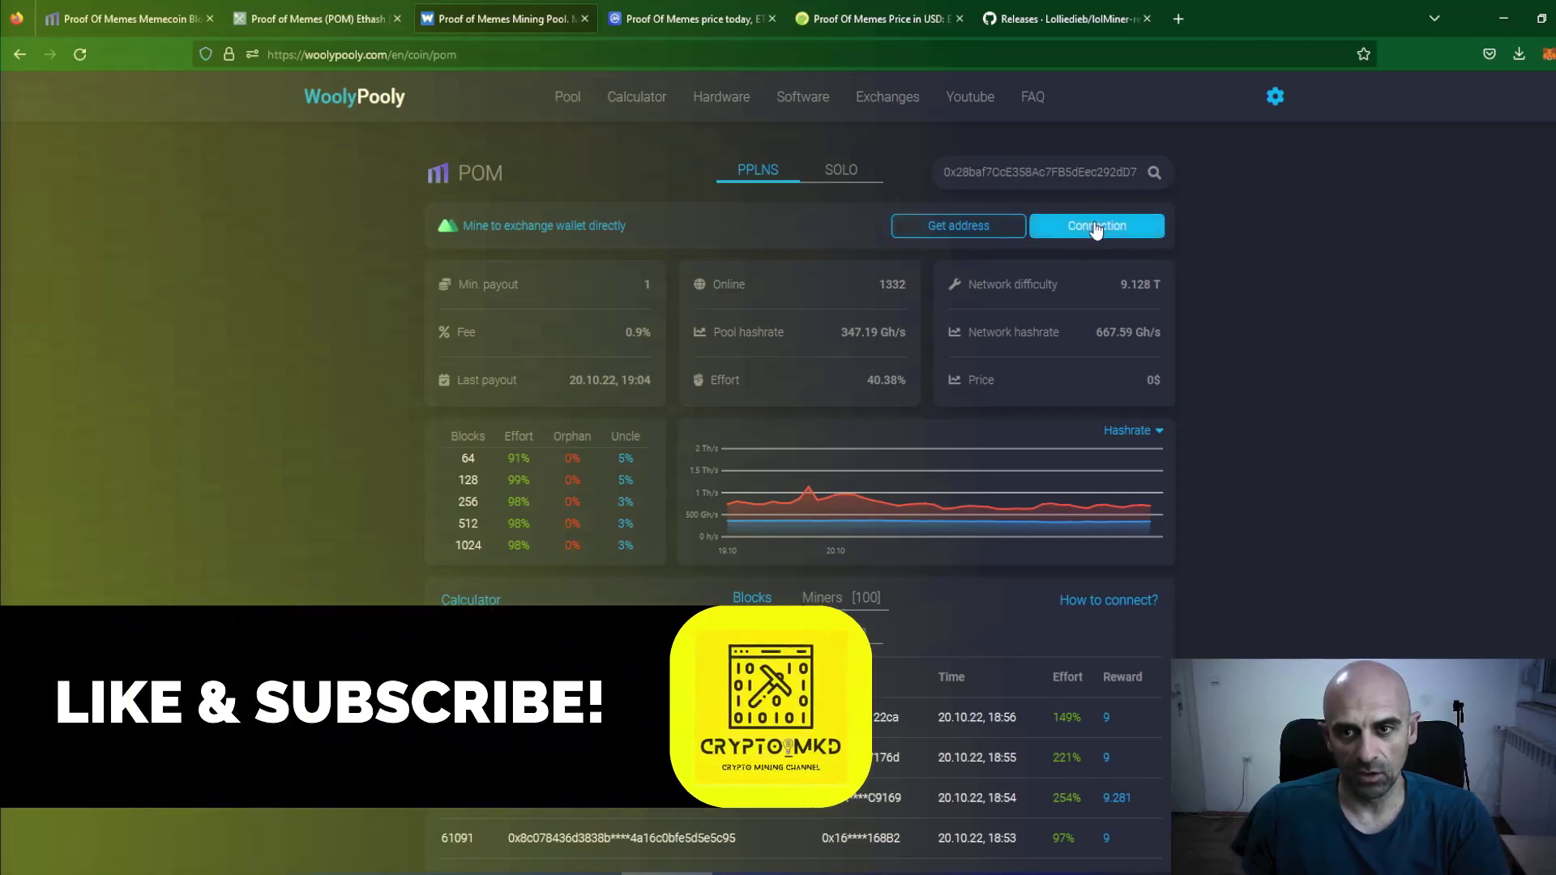
# Copy the EU POM server address pool.eu.woolypooly.com:3118 from WoolyPooly's connection list.
pyautogui.click(1095, 227)
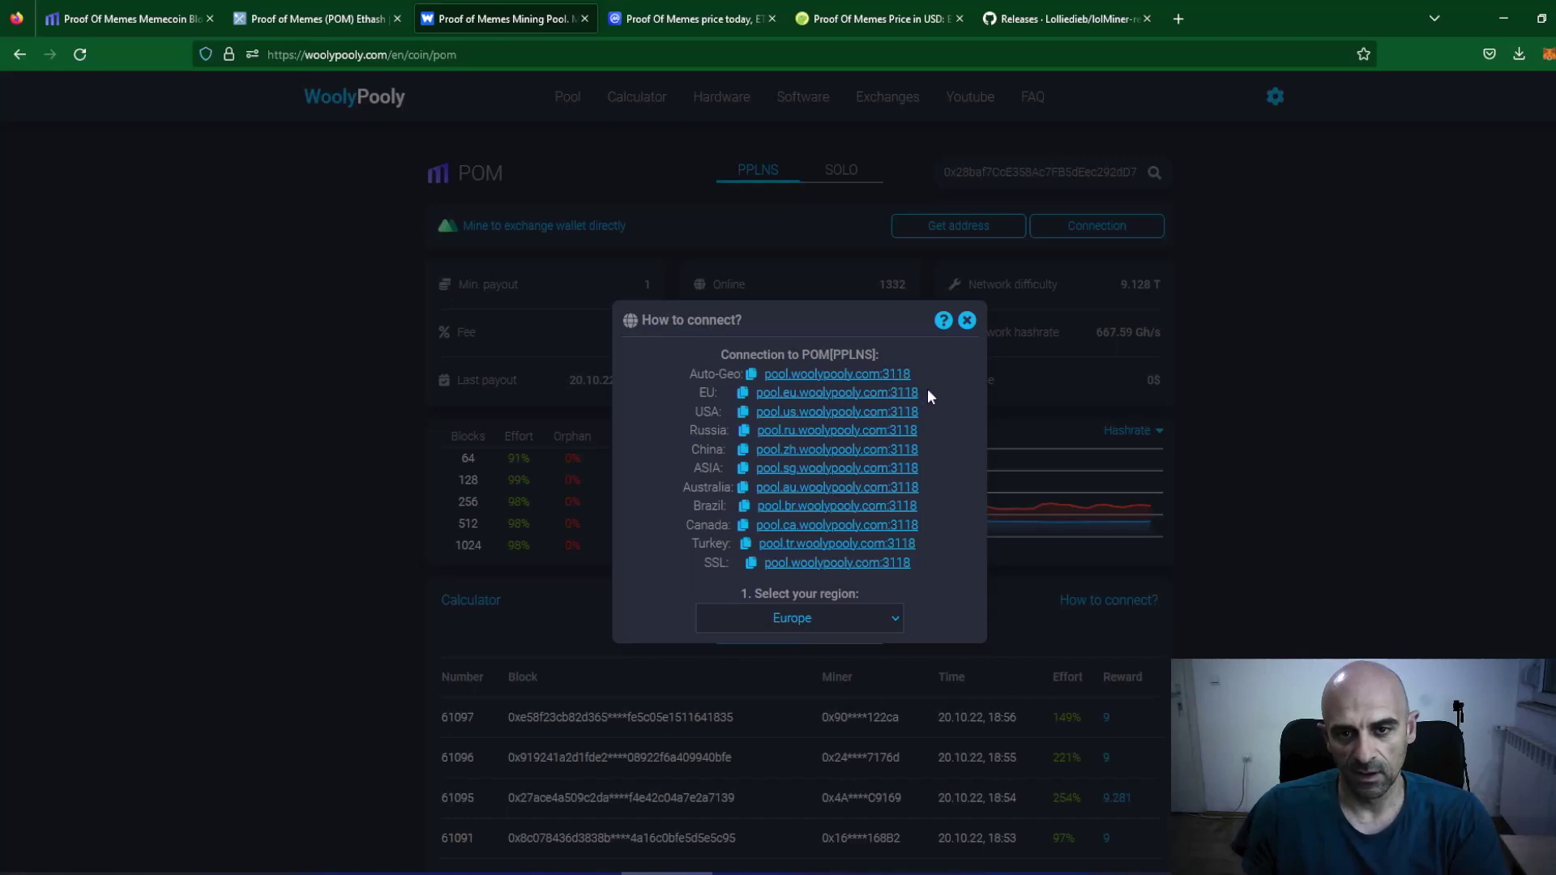
pyautogui.moveTo(927, 392); pyautogui.dragTo(755, 396)
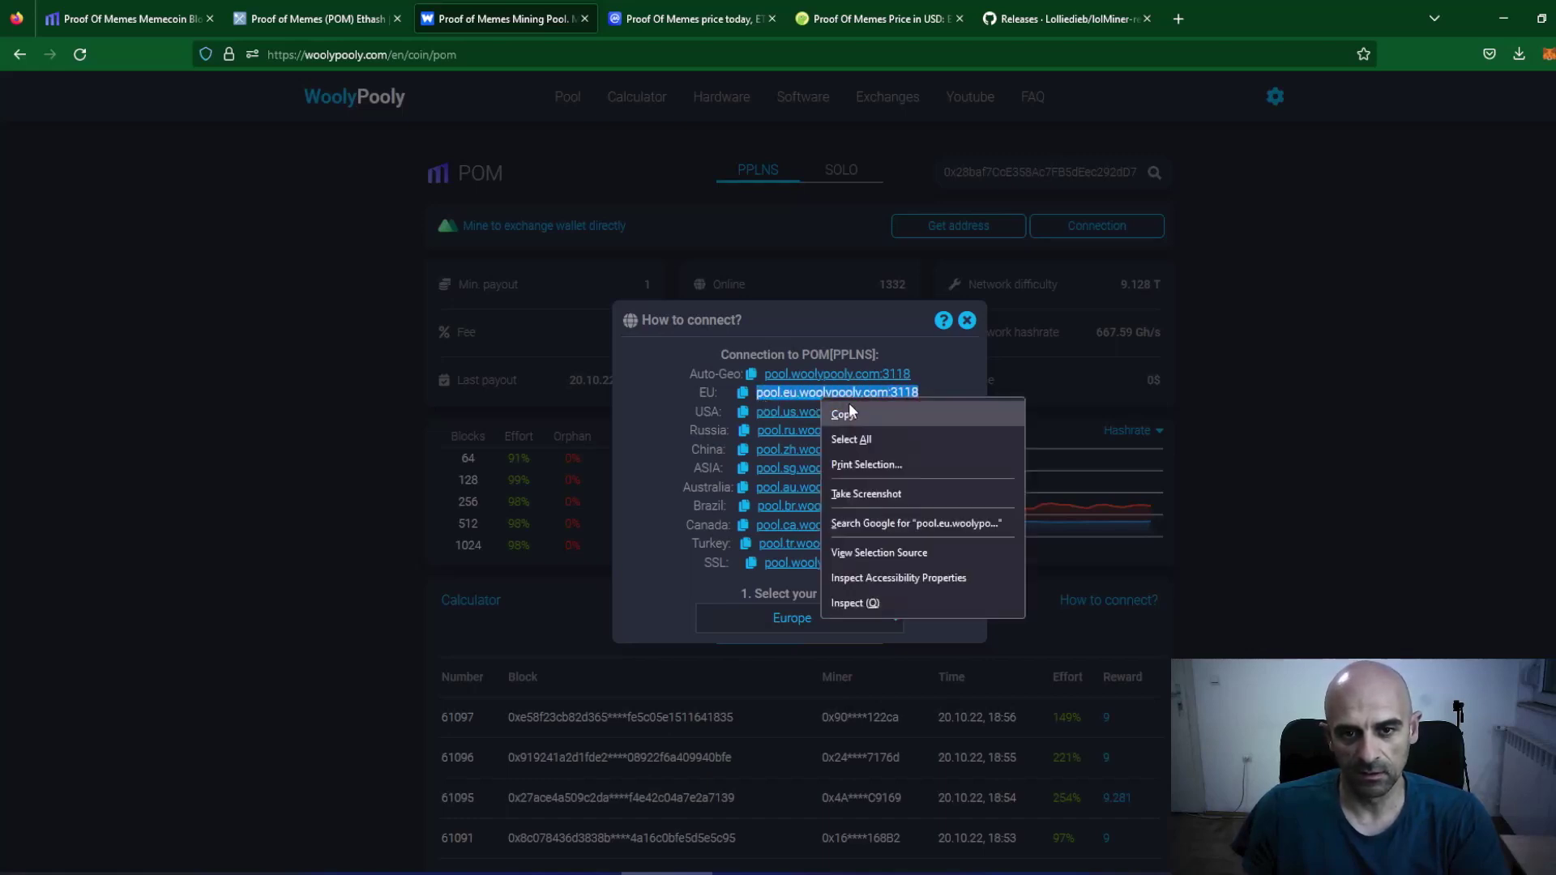
pyautogui.click(846, 413)
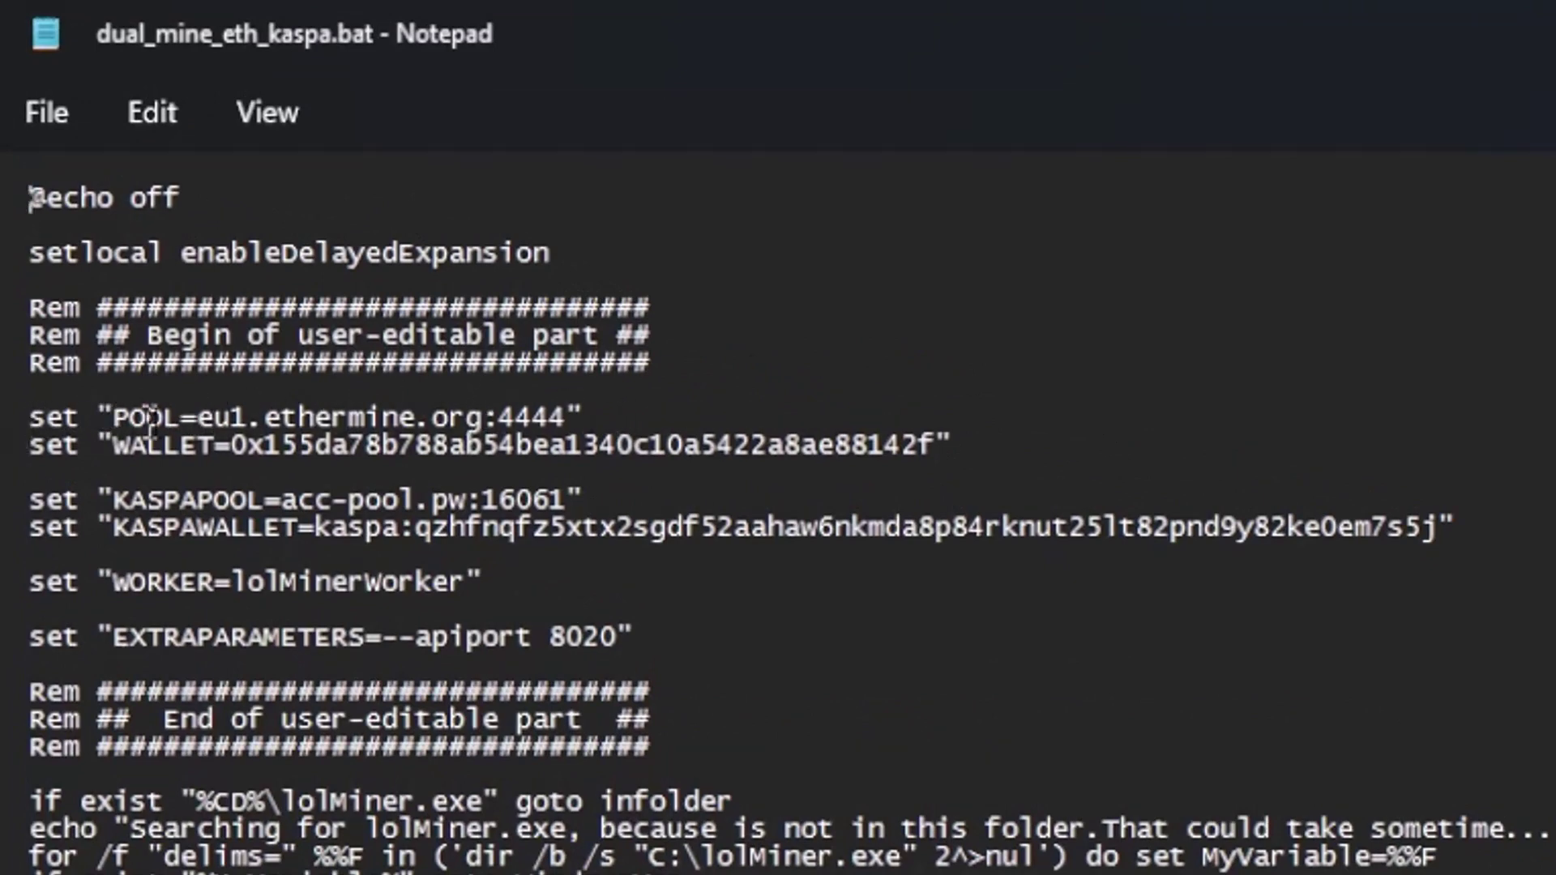
# Set POOL to pool.eu.woolypooly.com:3118 and WALLET to the POM wallet address from ProofOfMemes.txt.
pyautogui.moveTo(197, 418); pyautogui.dragTo(568, 413)
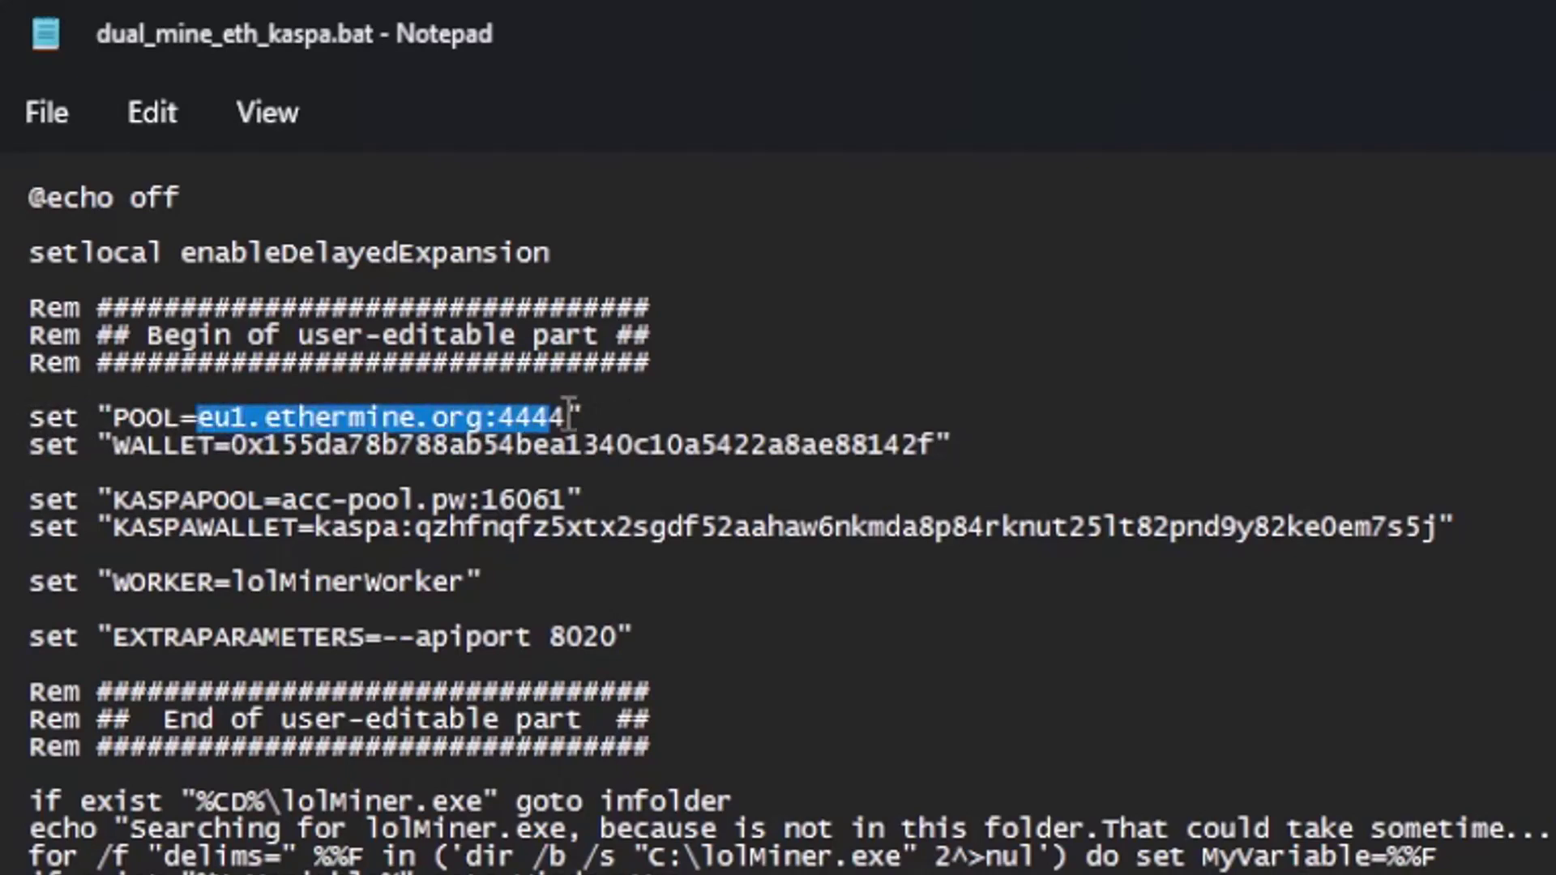
pyautogui.hotkey('ctrl', 'v')
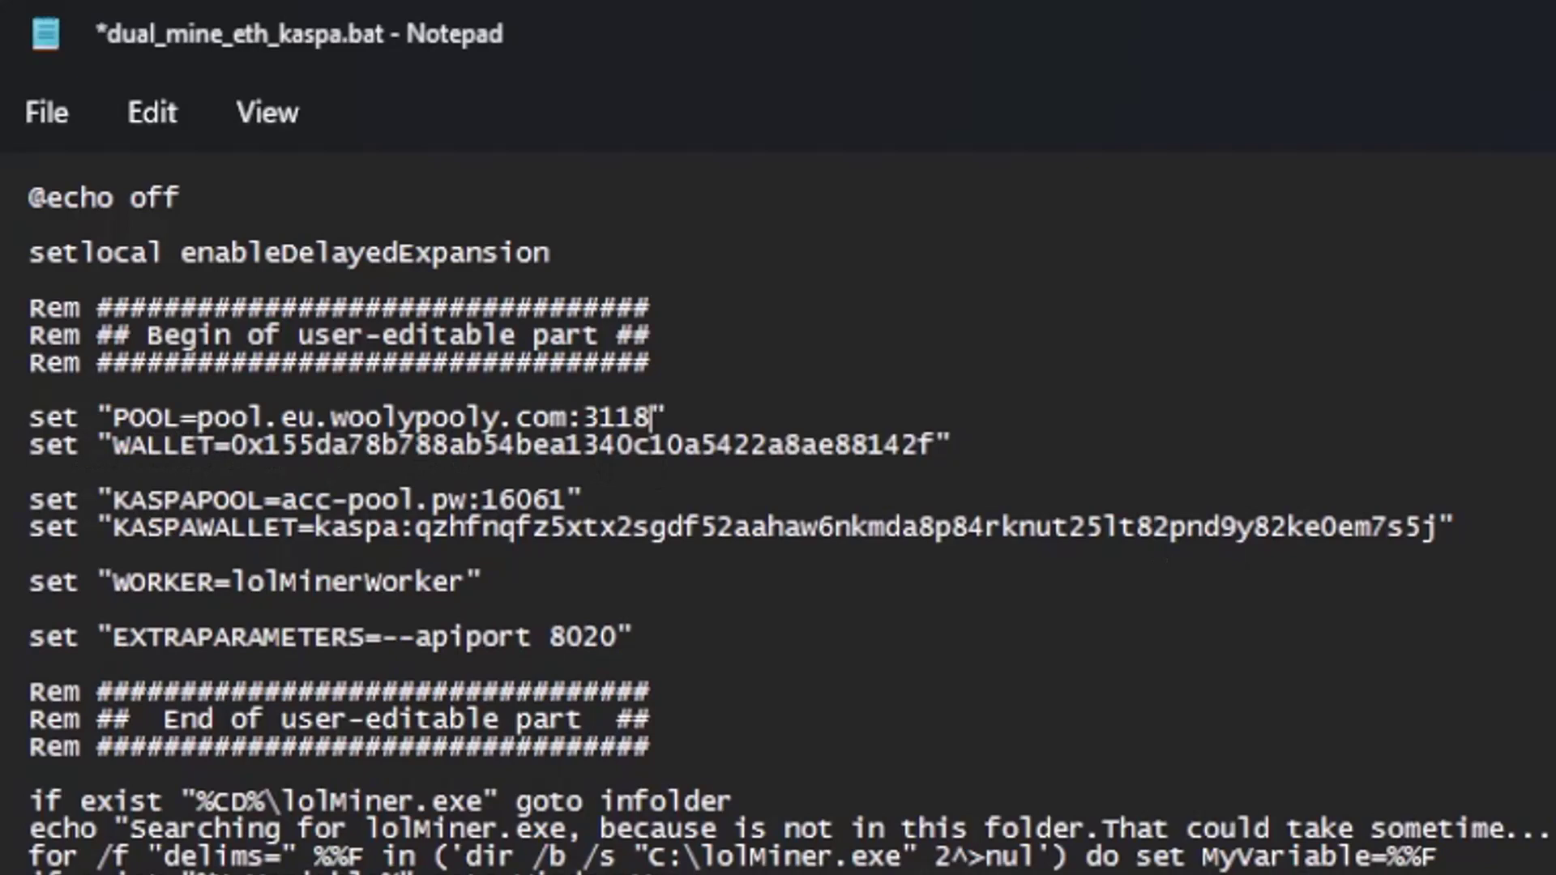
pyautogui.hotkey('alt', 'Tab')
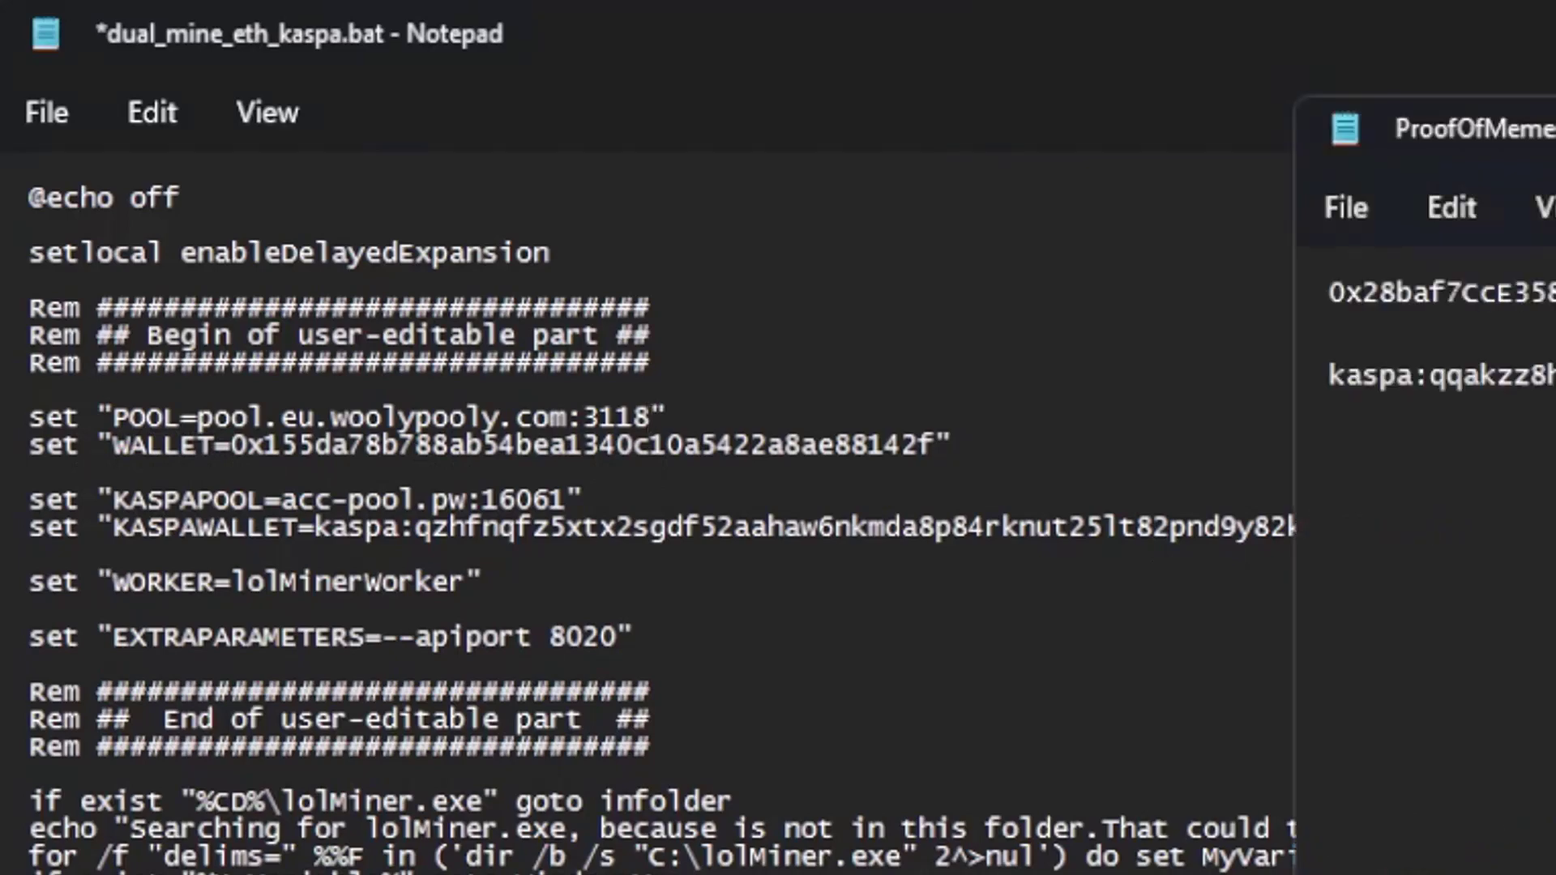
pyautogui.hotkey('shift', 'End')
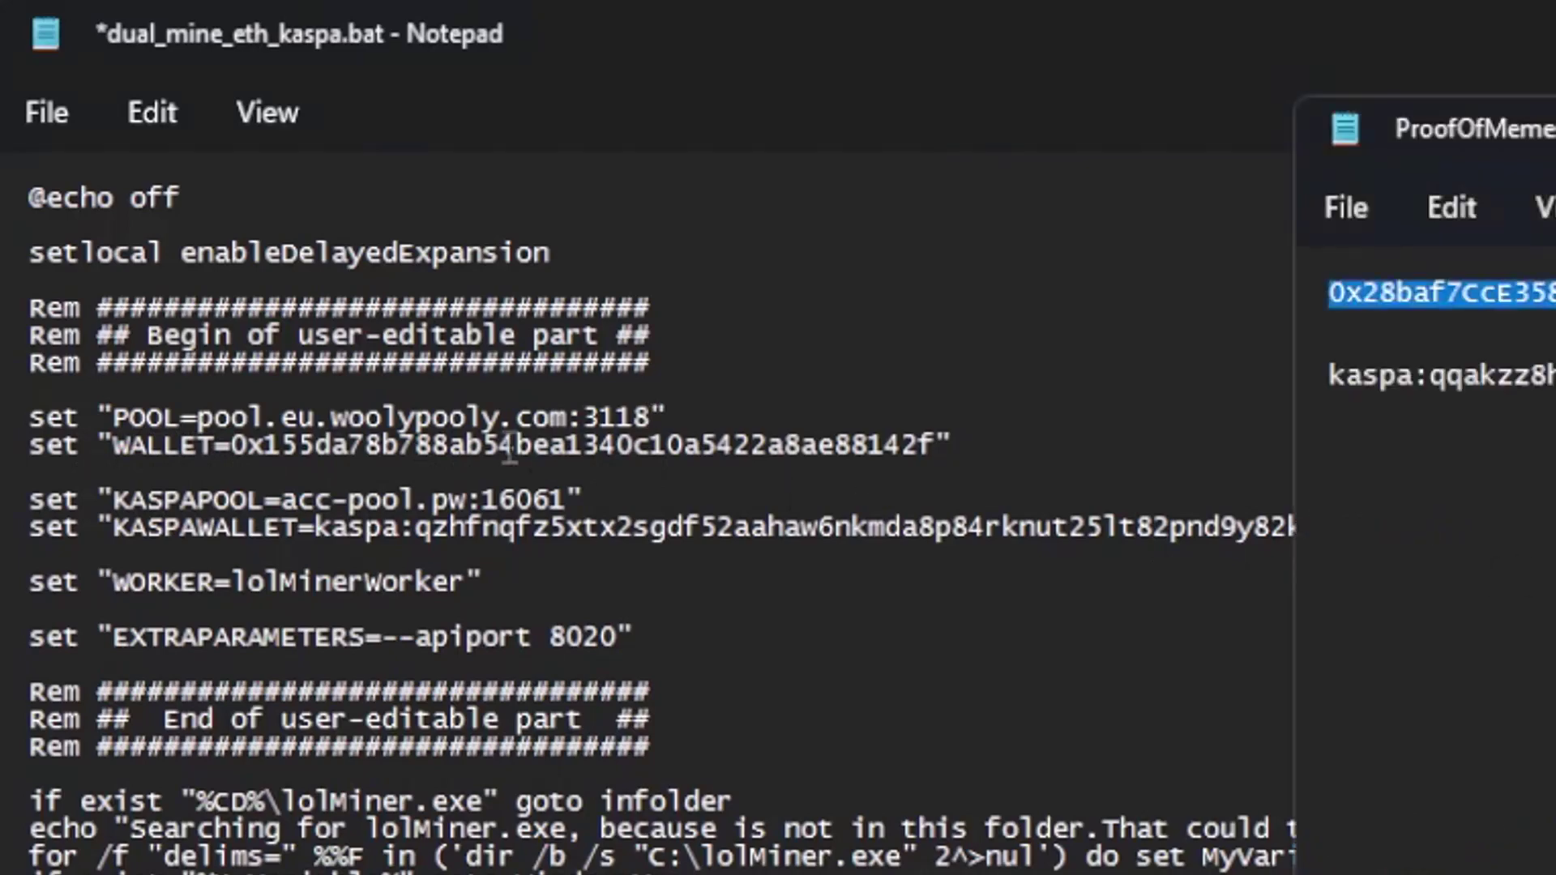
pyautogui.moveTo(232, 445); pyautogui.dragTo(947, 451)
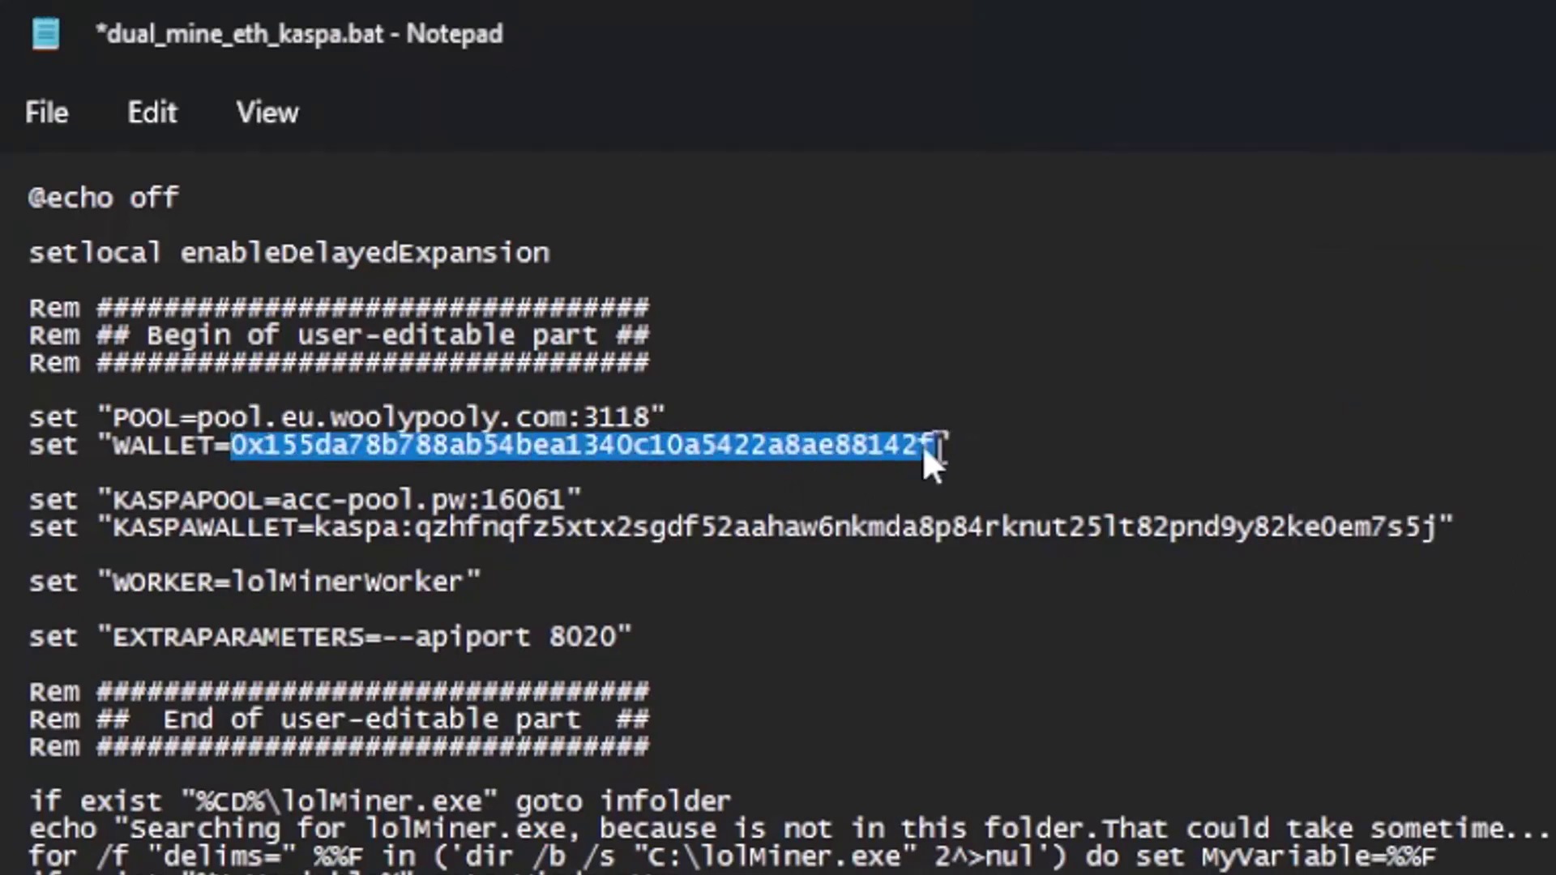
pyautogui.rightClick(875, 444)
pyautogui.click(973, 750)
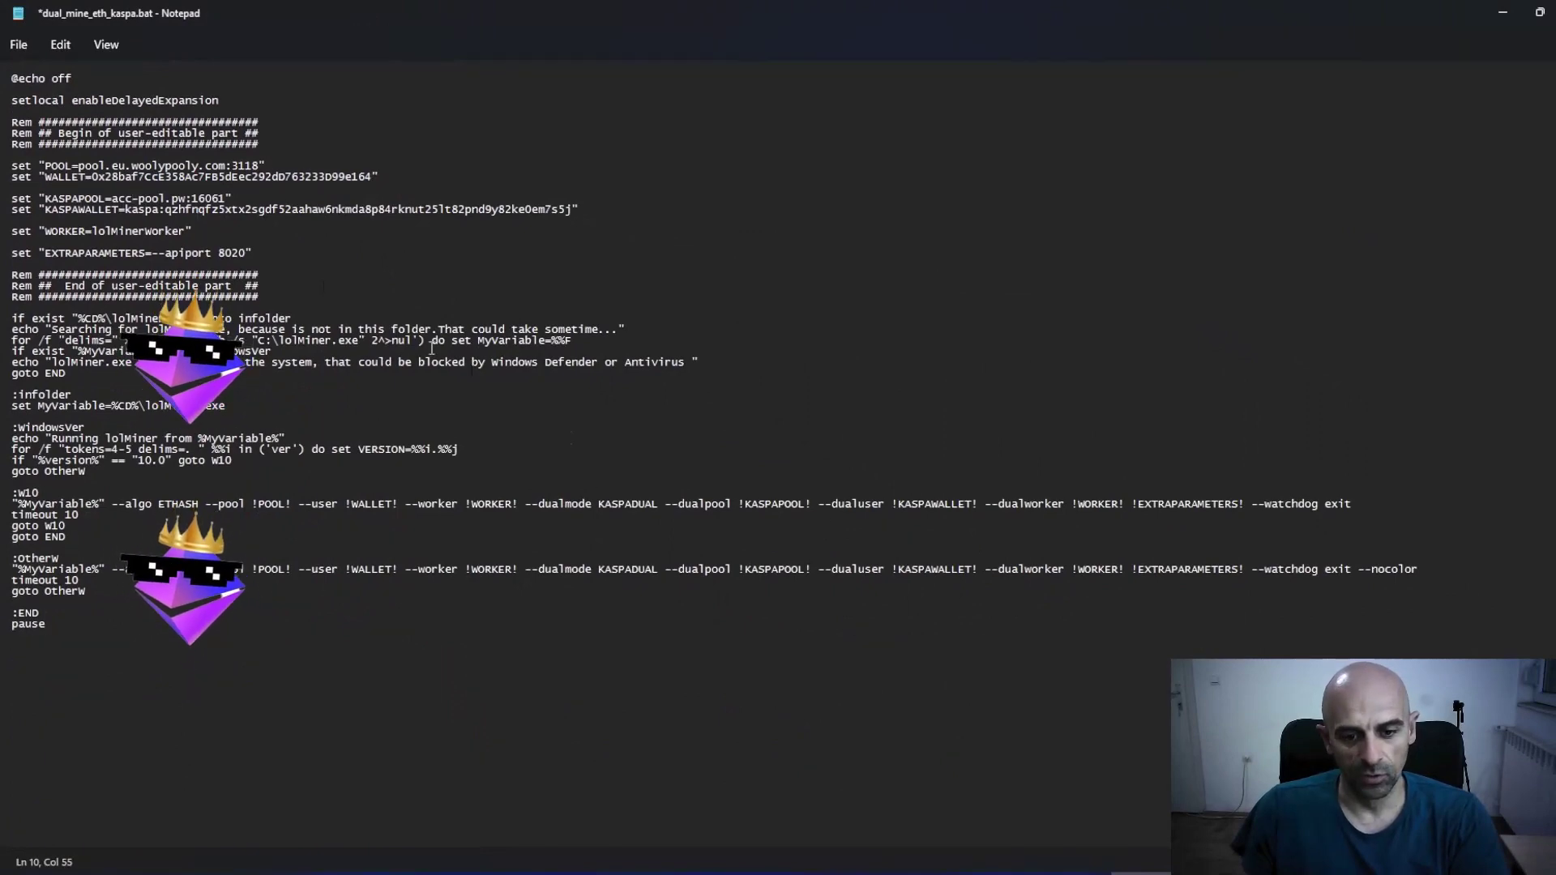
pyautogui.click(667, 871)
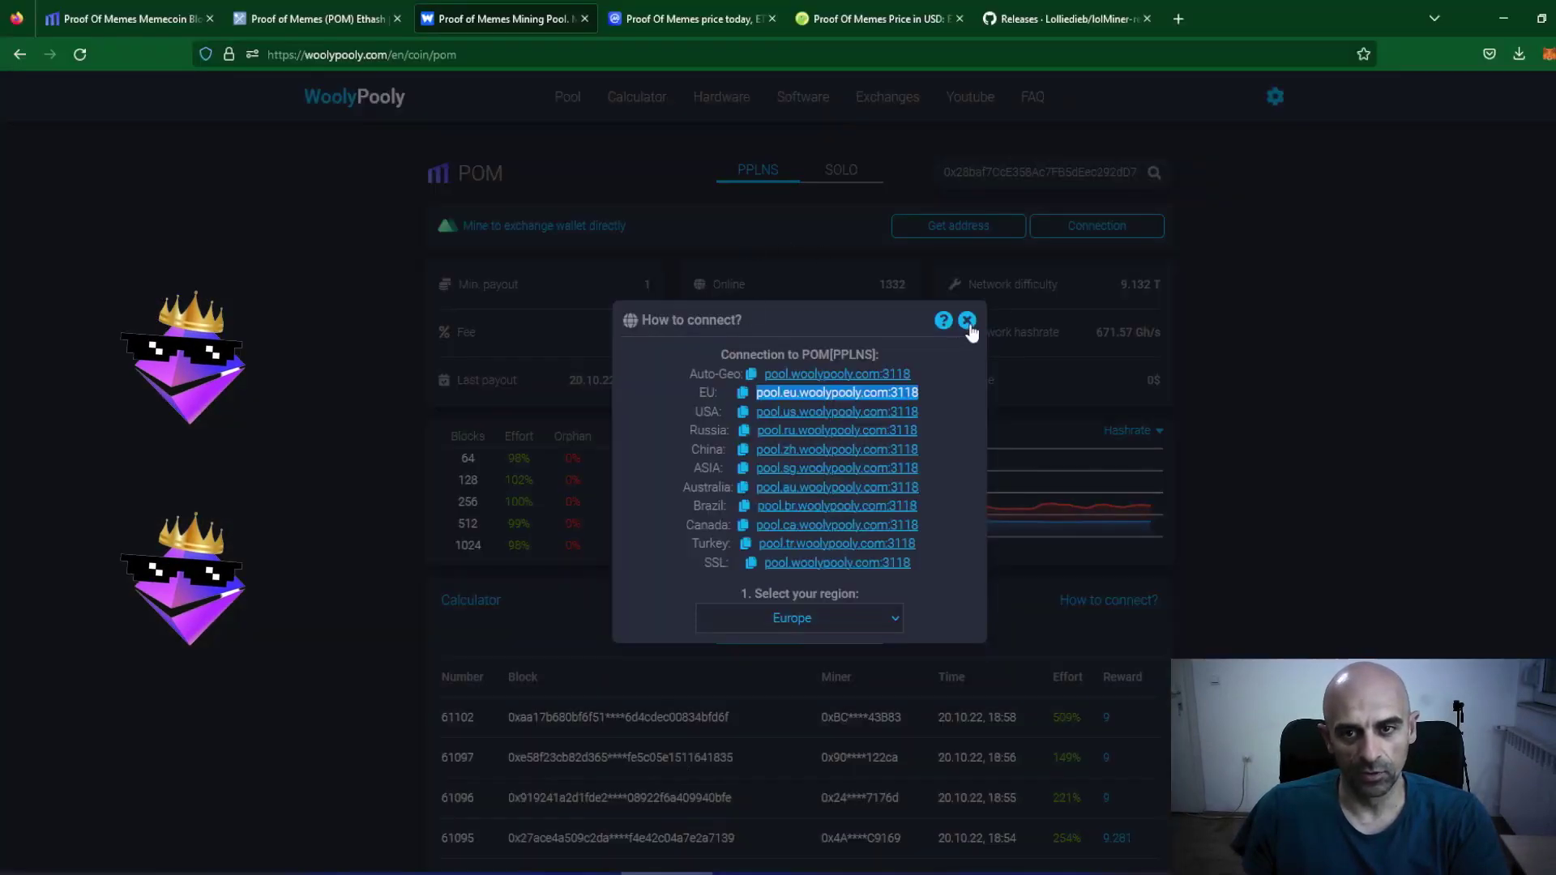
# On the Kaspa pool page, copy the EU server address pool.eu.woolypooly.com:3112.
pyautogui.click(967, 320)
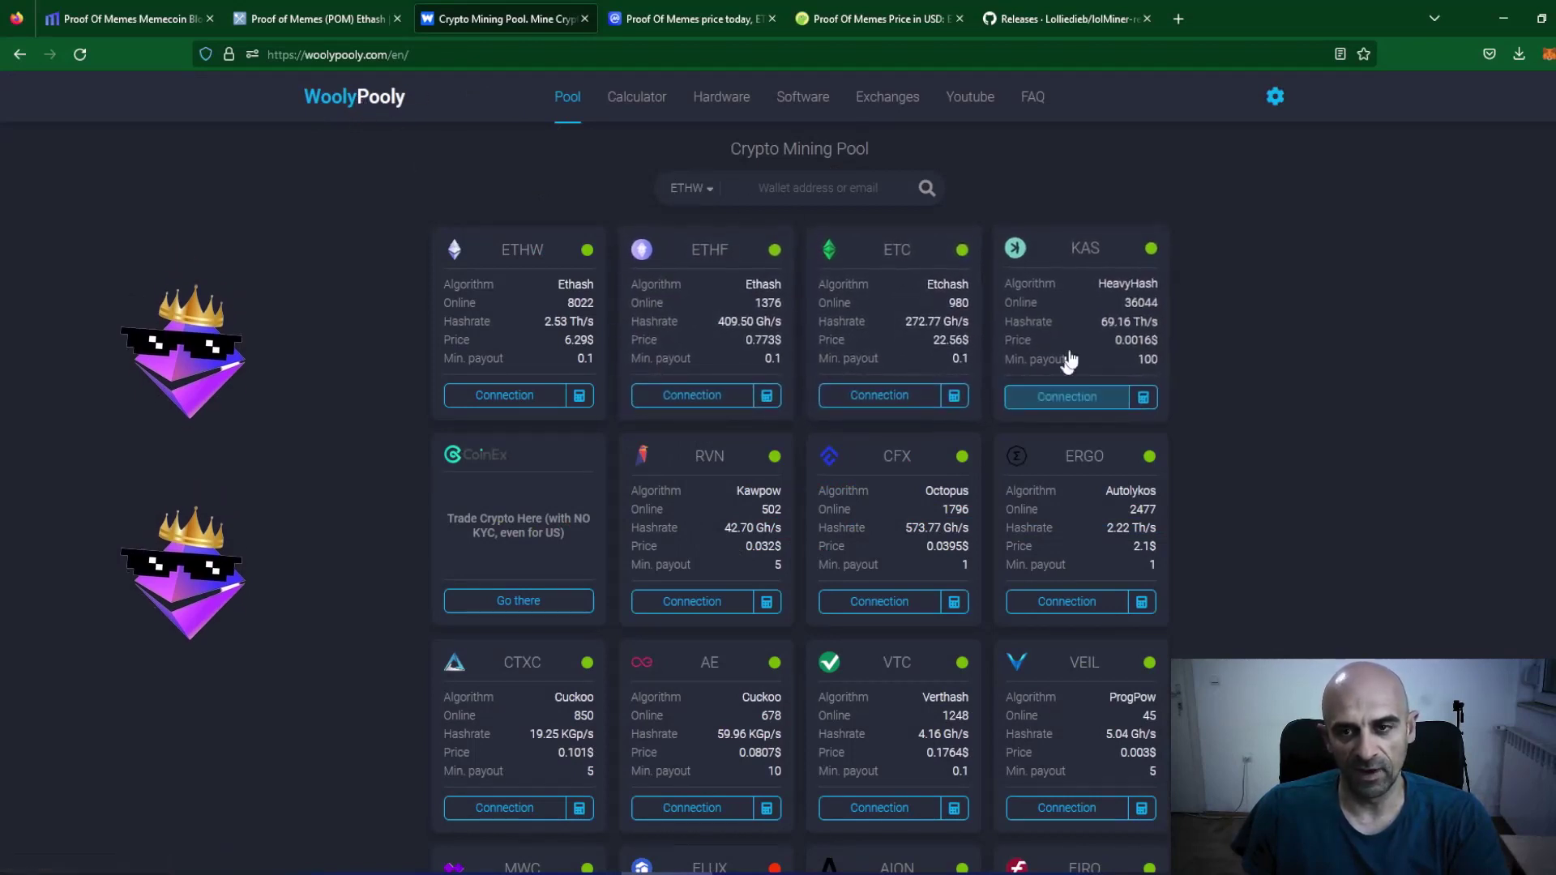
pyautogui.click(1088, 253)
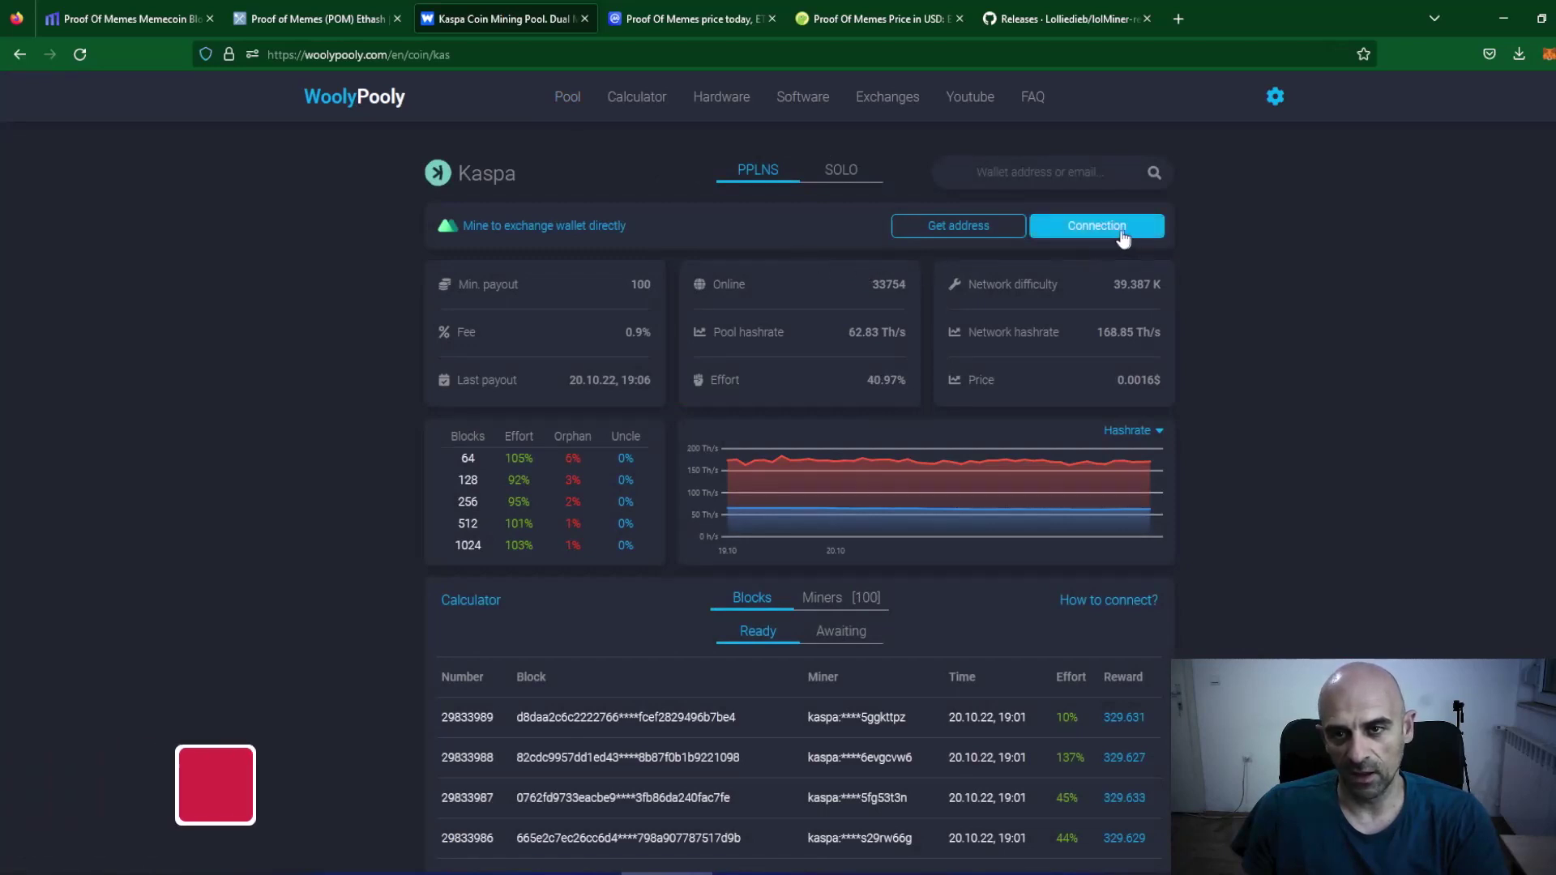
pyautogui.click(1117, 232)
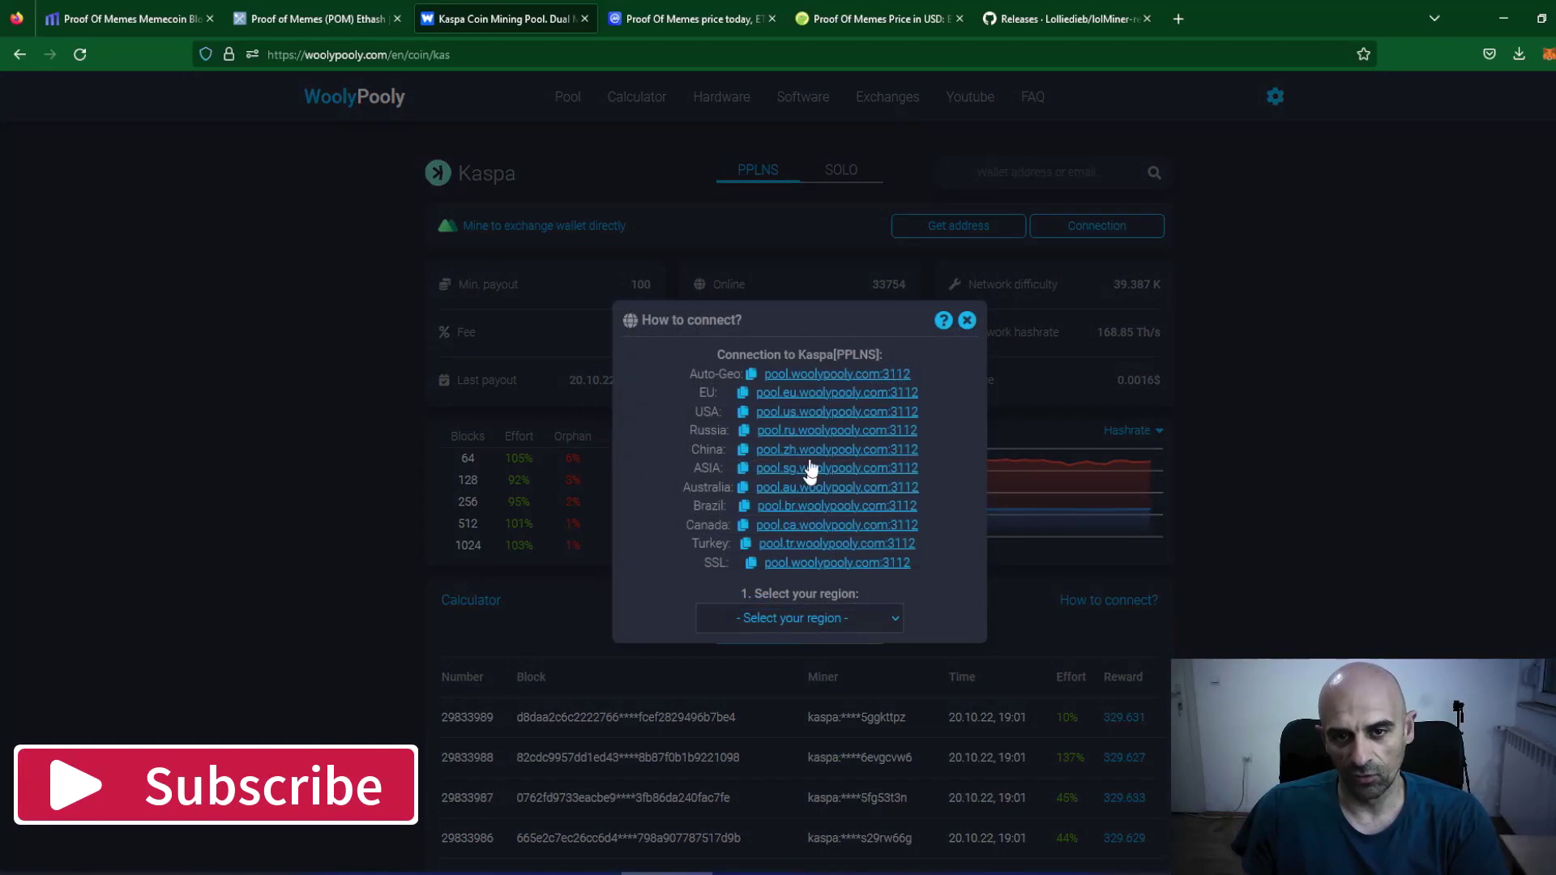
pyautogui.click(743, 392)
pyautogui.hotkey('ctrl', 'c')
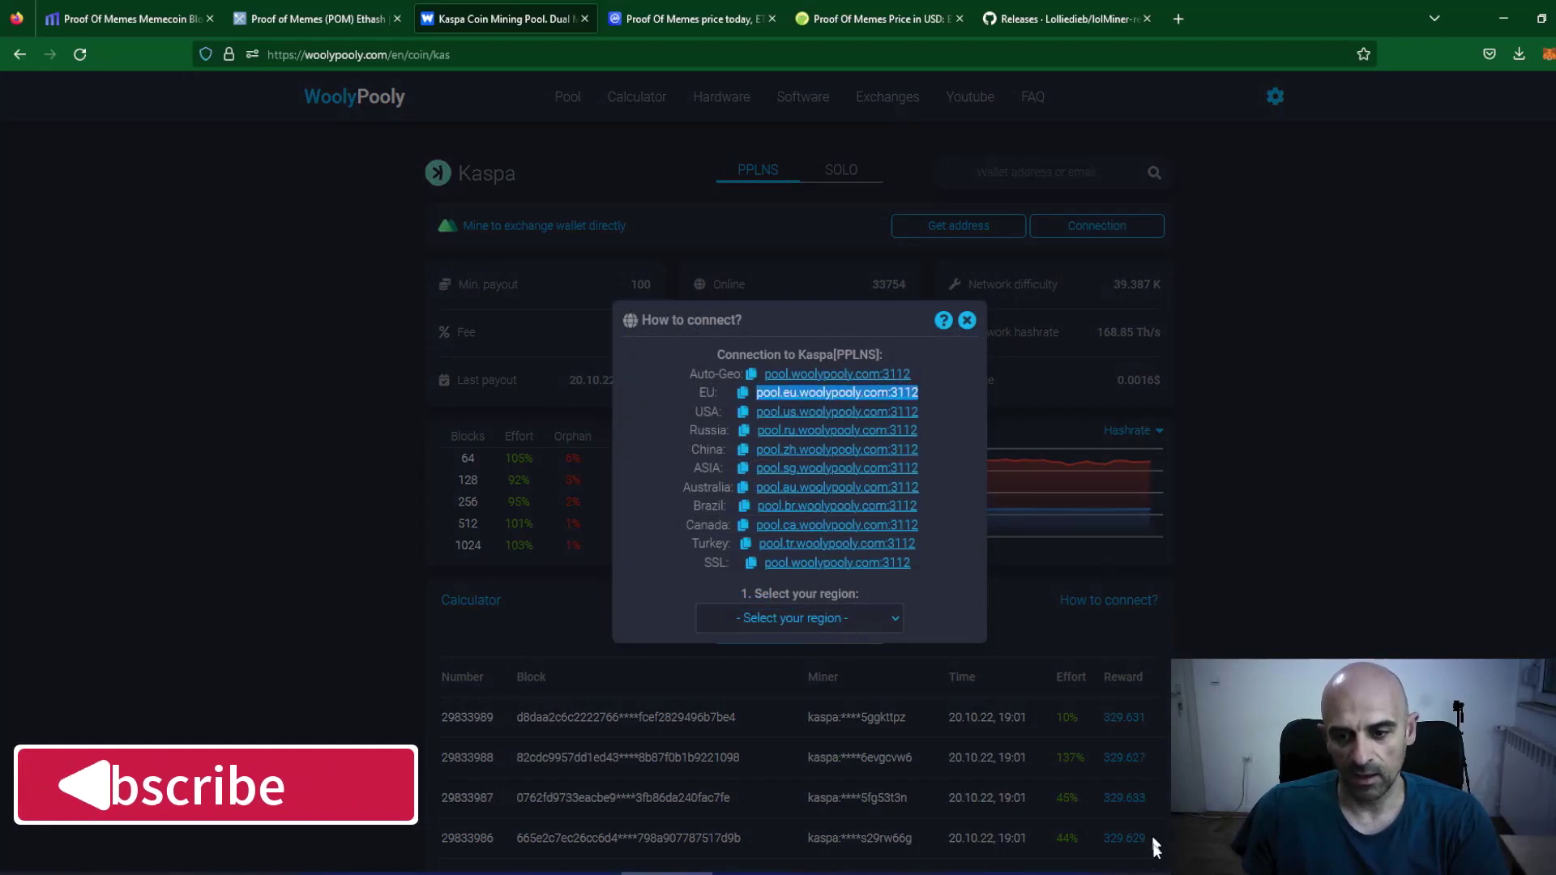
pyautogui.hotkey('alt', 'Tab')
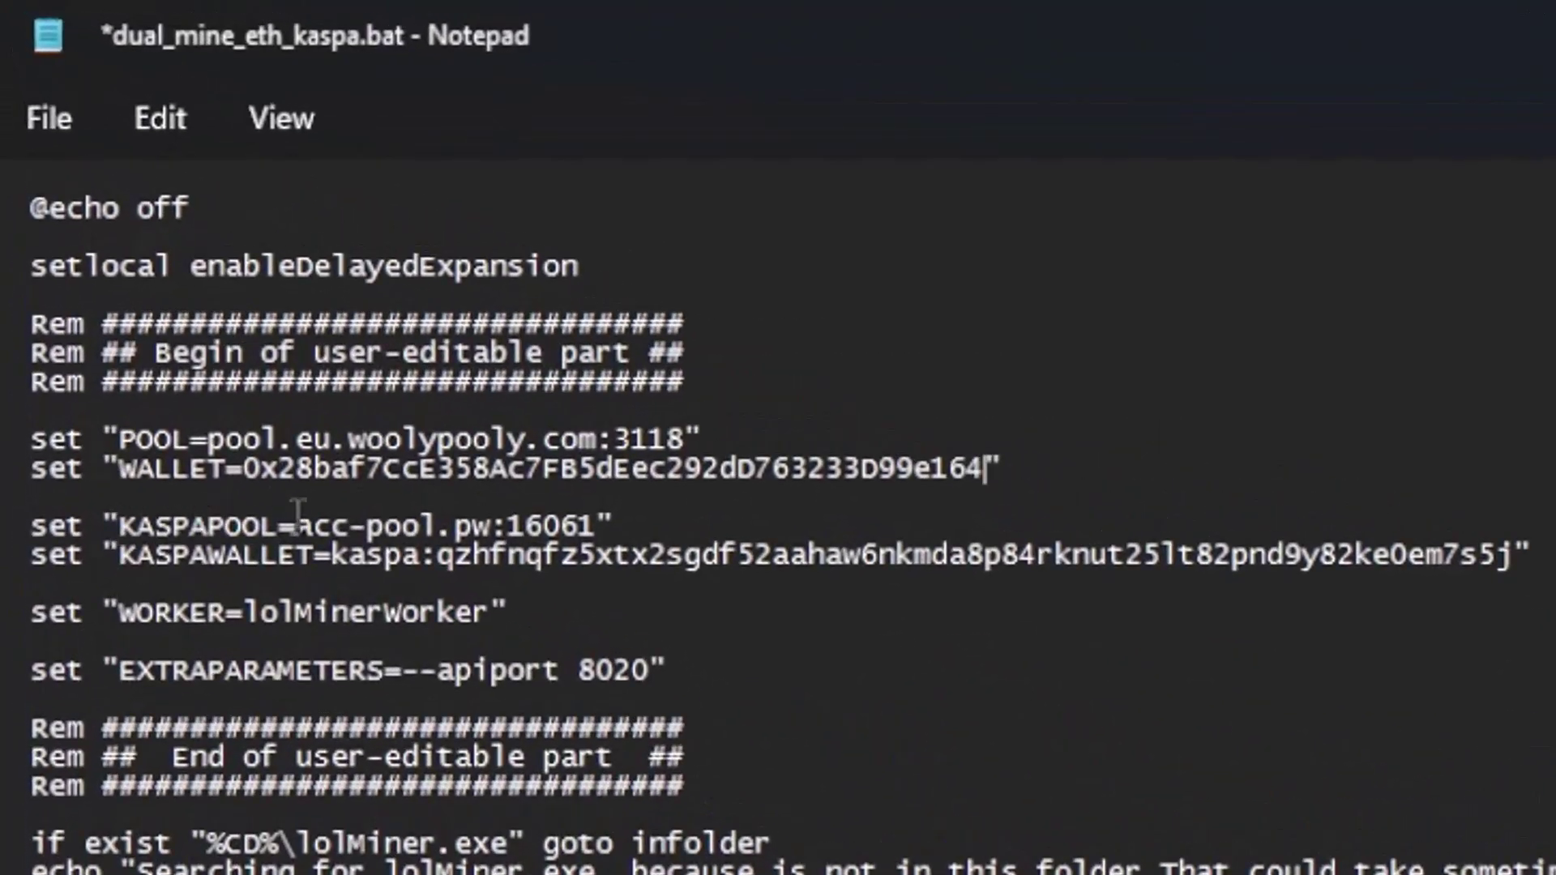
# Replace KASPAPOOL value acc-pool.pw:16061 with pool.eu.woolypooly.com:3112.
pyautogui.moveTo(299, 509); pyautogui.dragTo(597, 509)
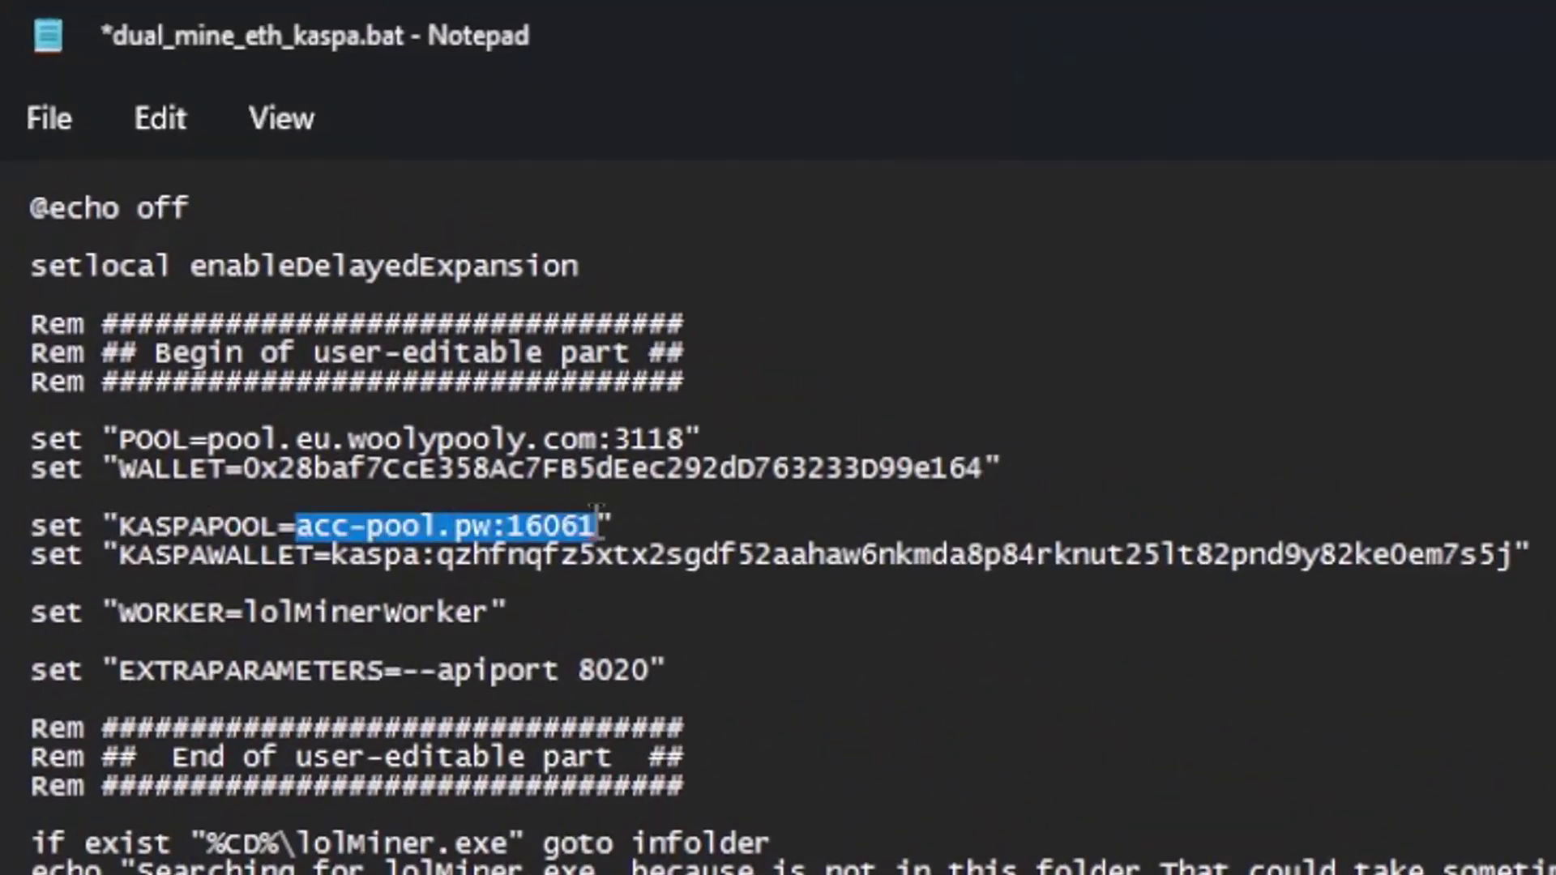
pyautogui.rightClick(557, 527)
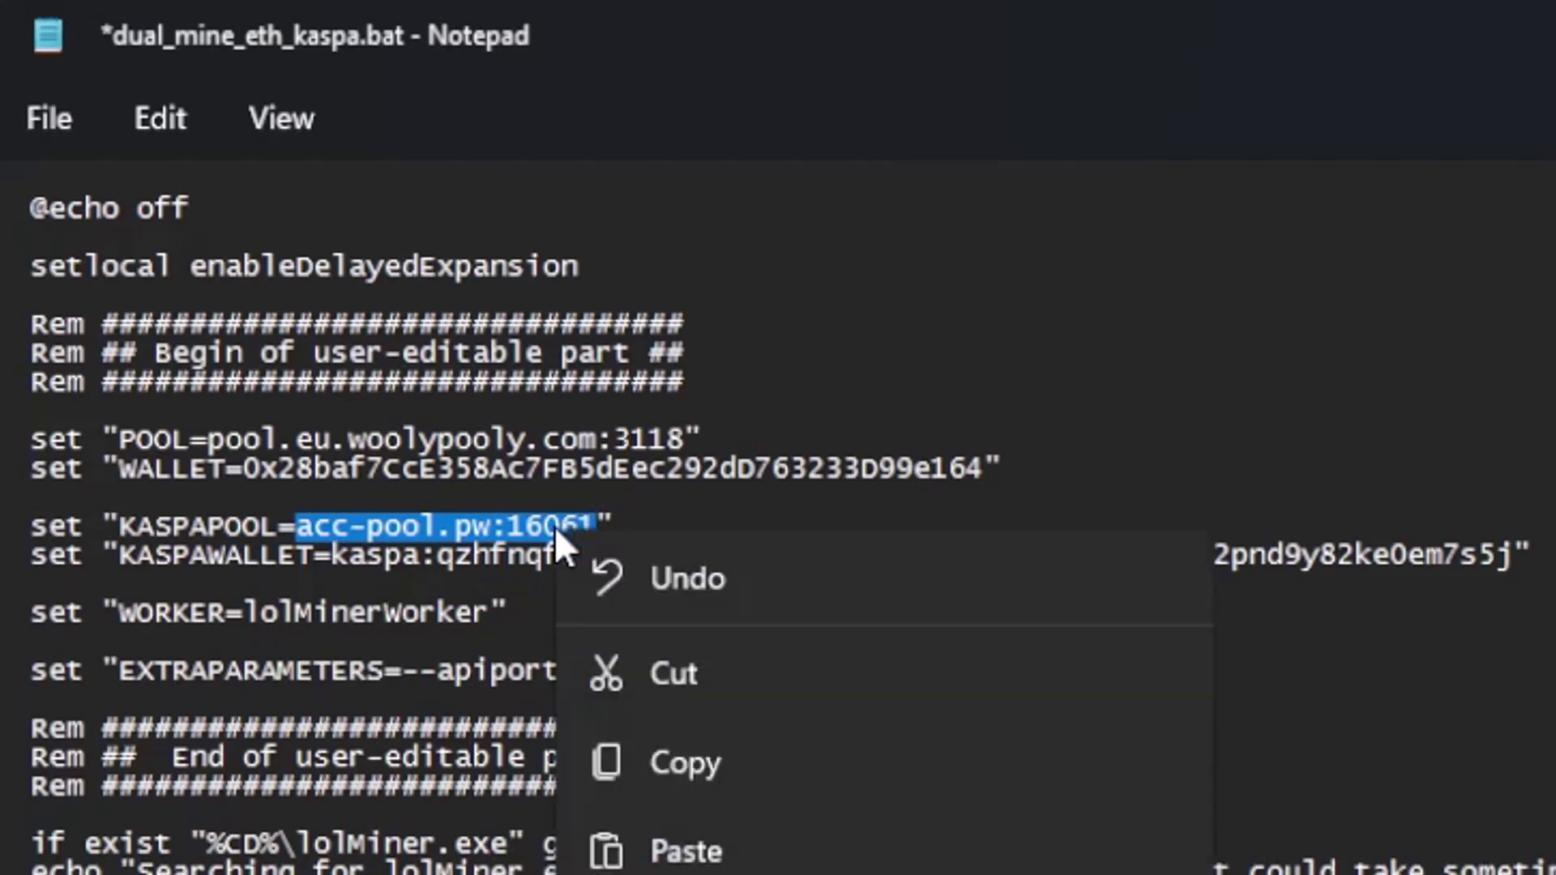
pyautogui.click(766, 846)
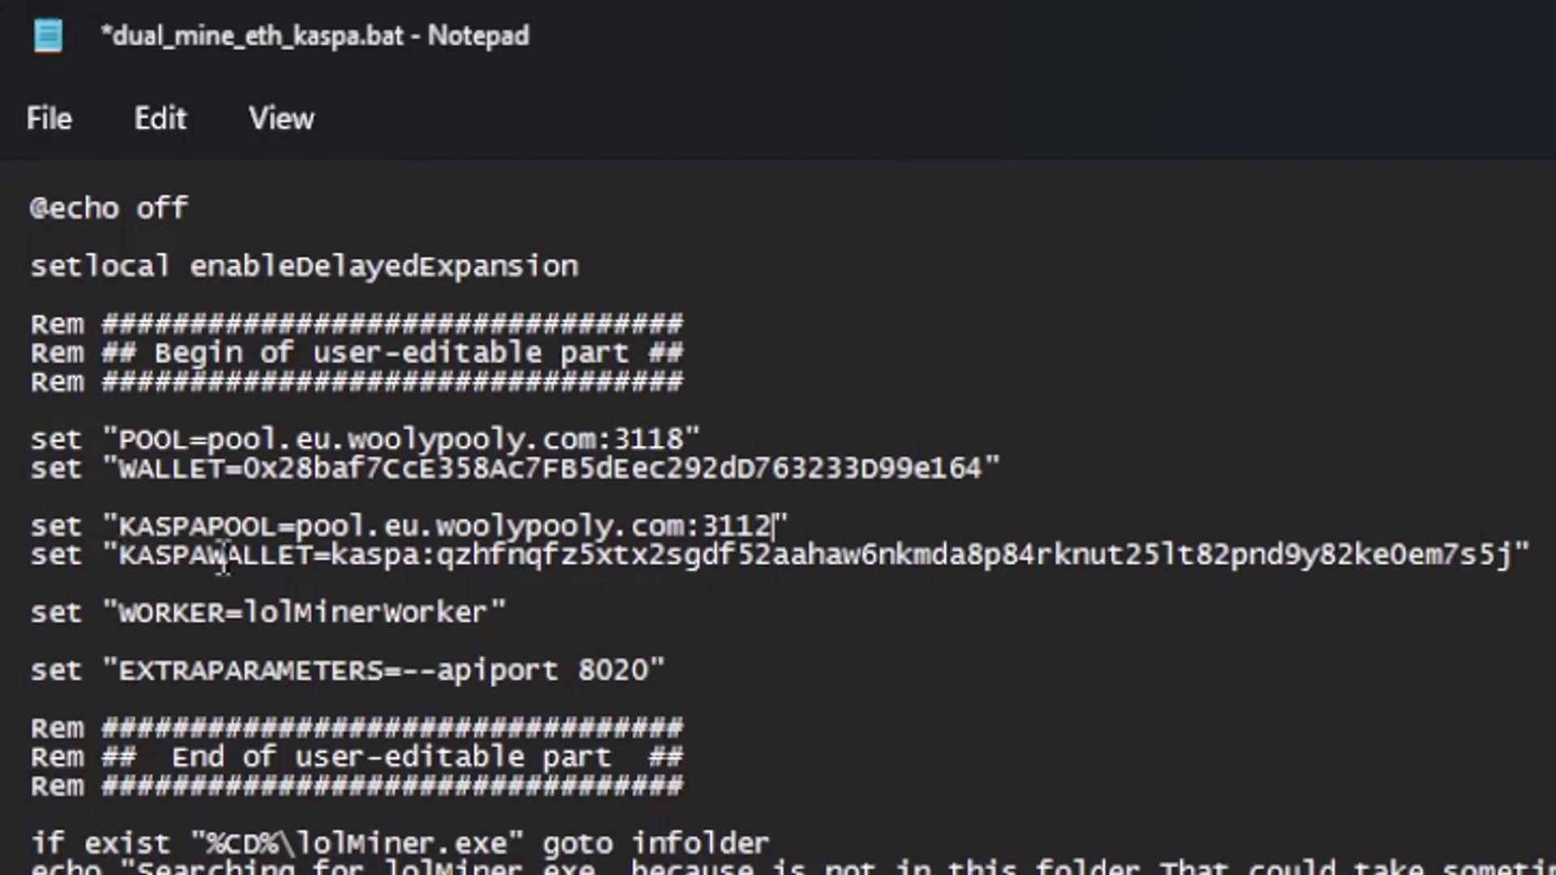
# Replace the KASPAWALLET value with the Kaspa wallet address copied from ProofOfMemes.txt.
pyautogui.hotkey('alt', 'Tab')
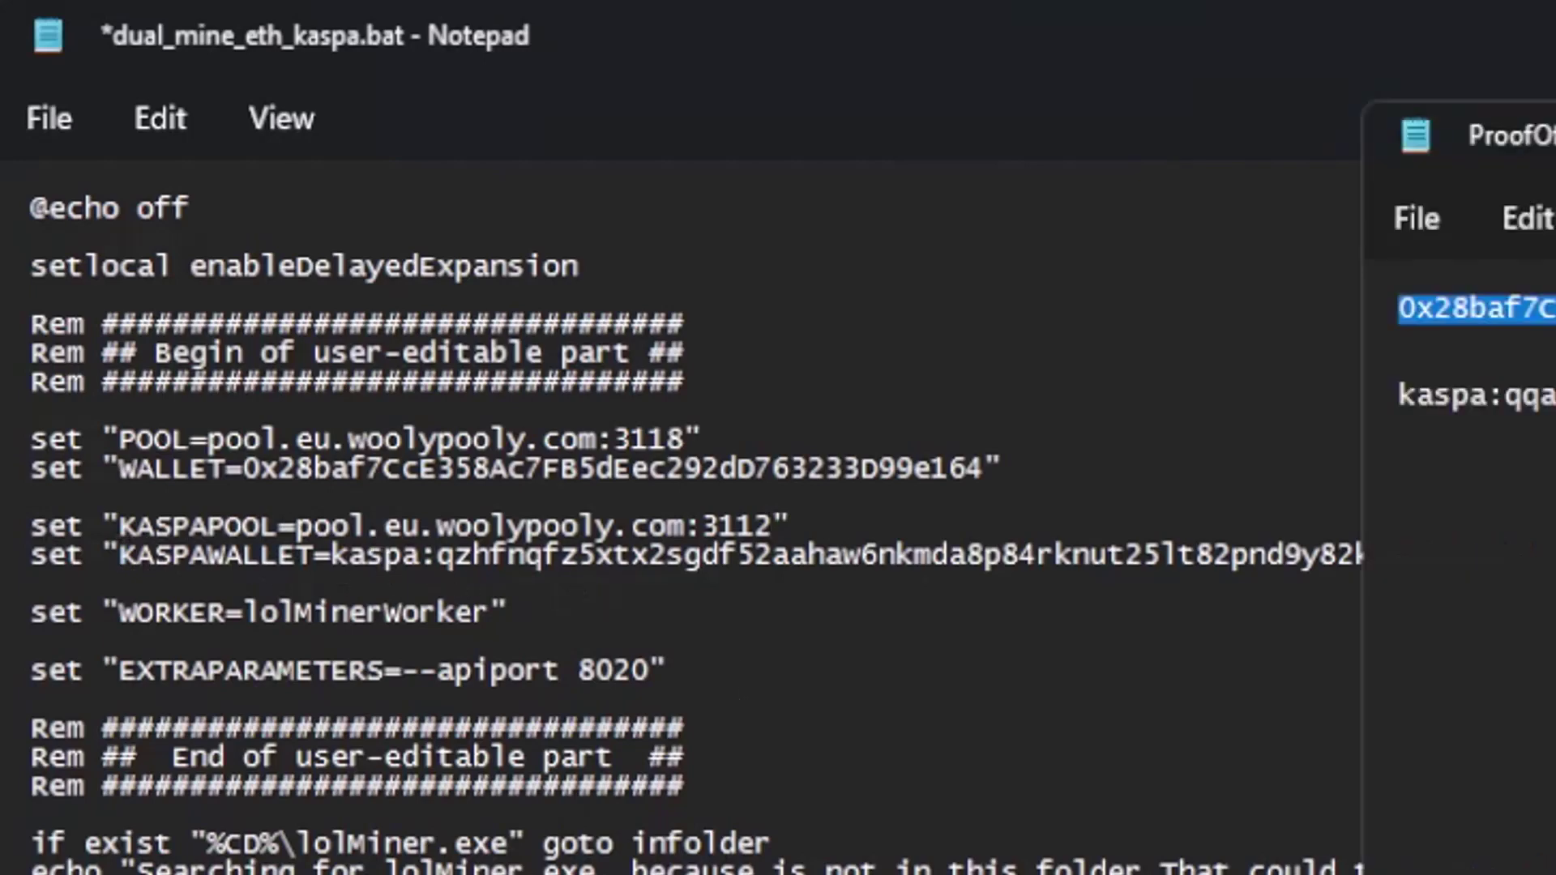
pyautogui.click(1403, 395)
pyautogui.moveTo(1403, 396); pyautogui.dragTo(1555, 397)
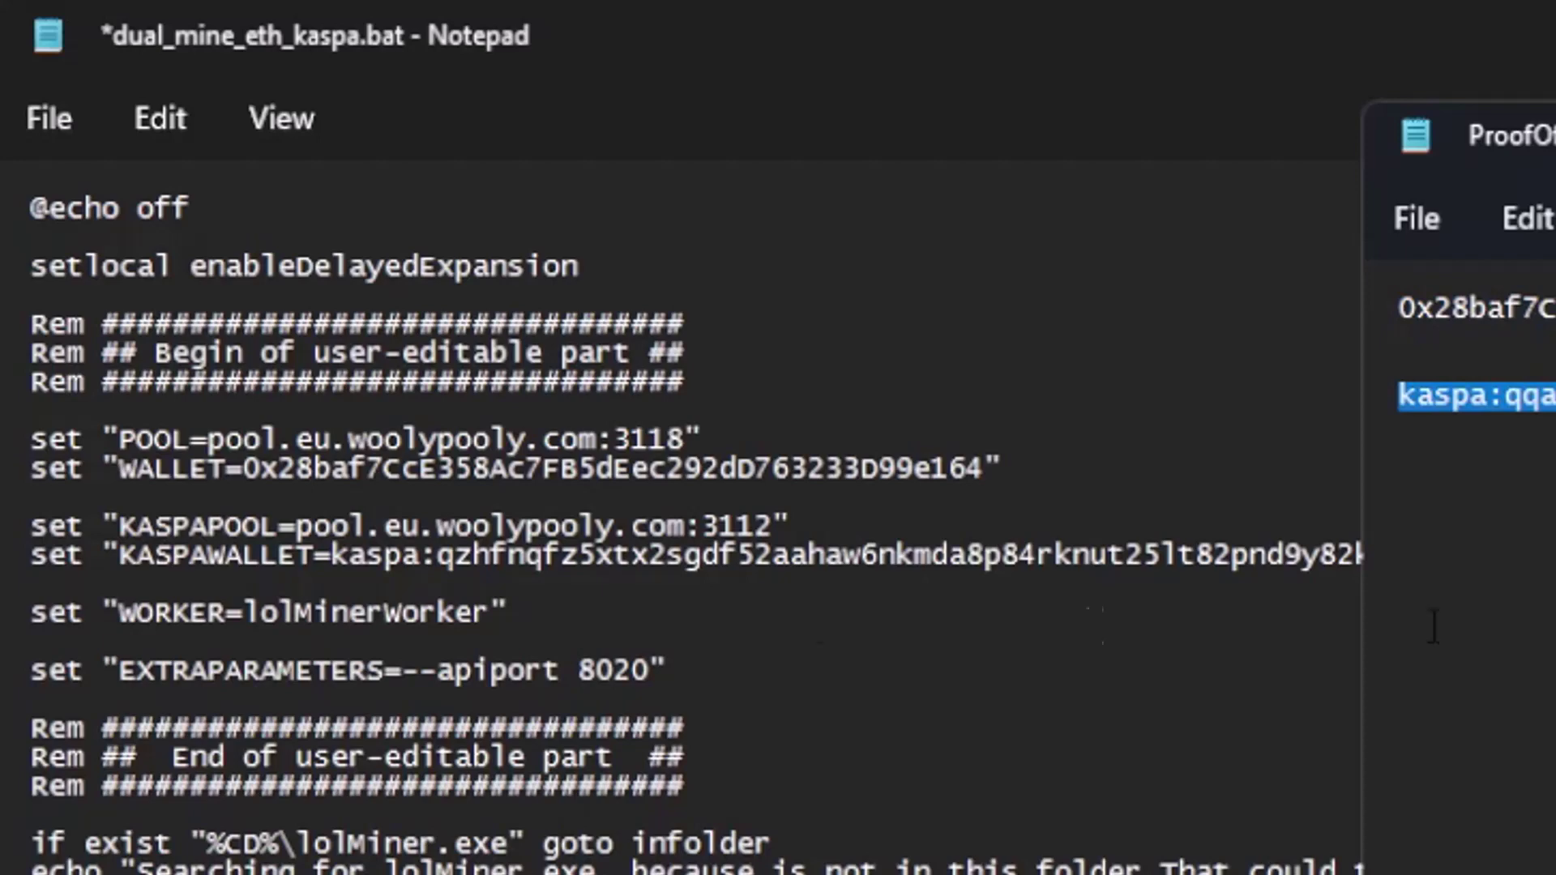
pyautogui.click(312, 557)
pyautogui.moveTo(331, 558); pyautogui.dragTo(1514, 572)
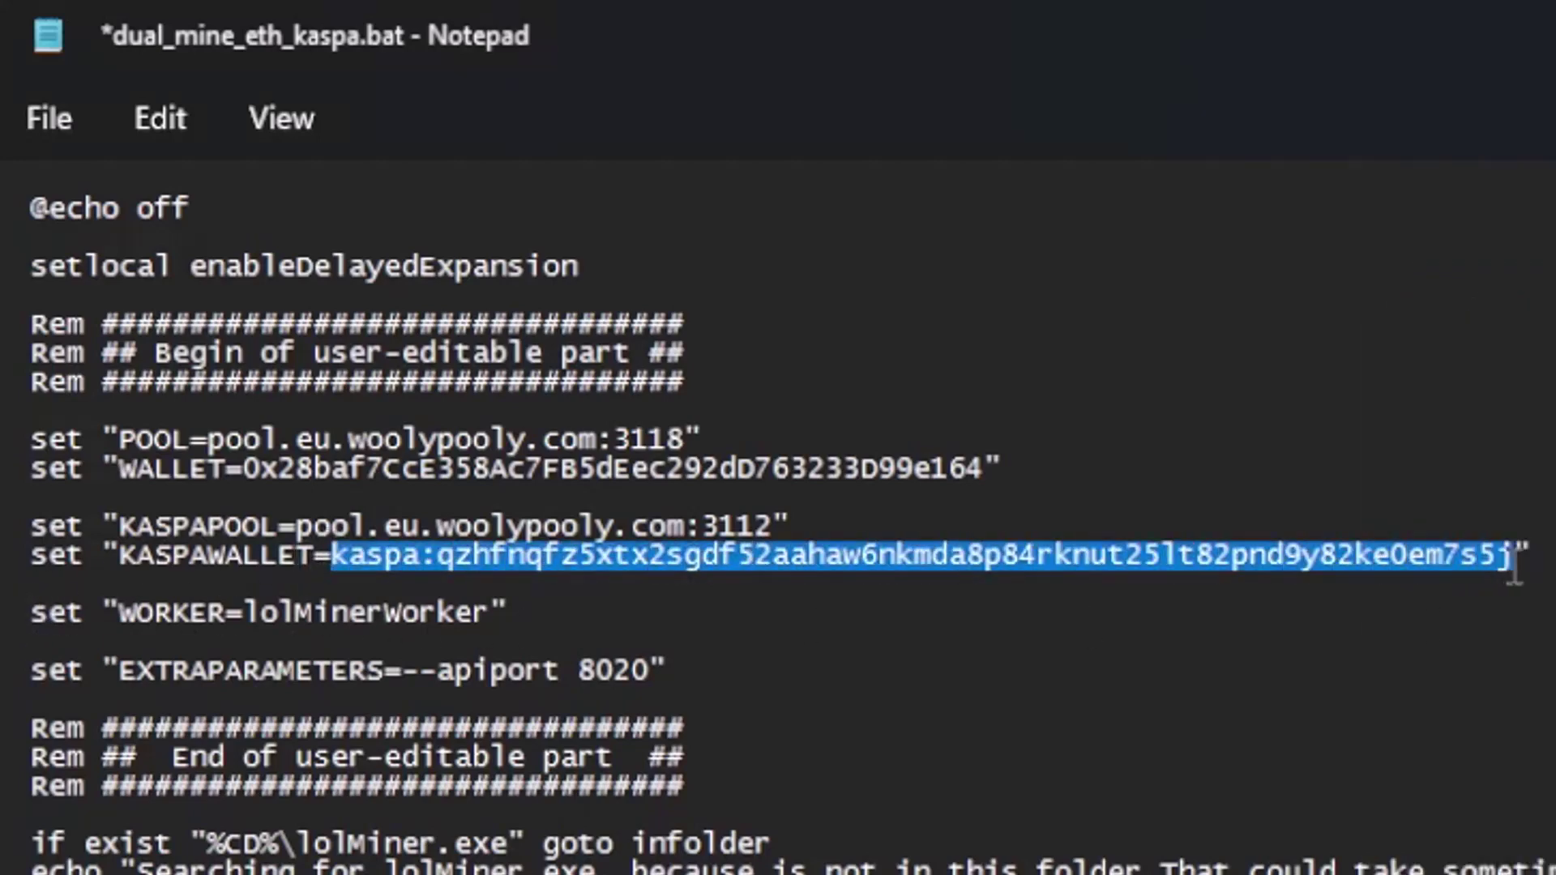
pyautogui.rightClick(1434, 553)
pyautogui.click(1484, 873)
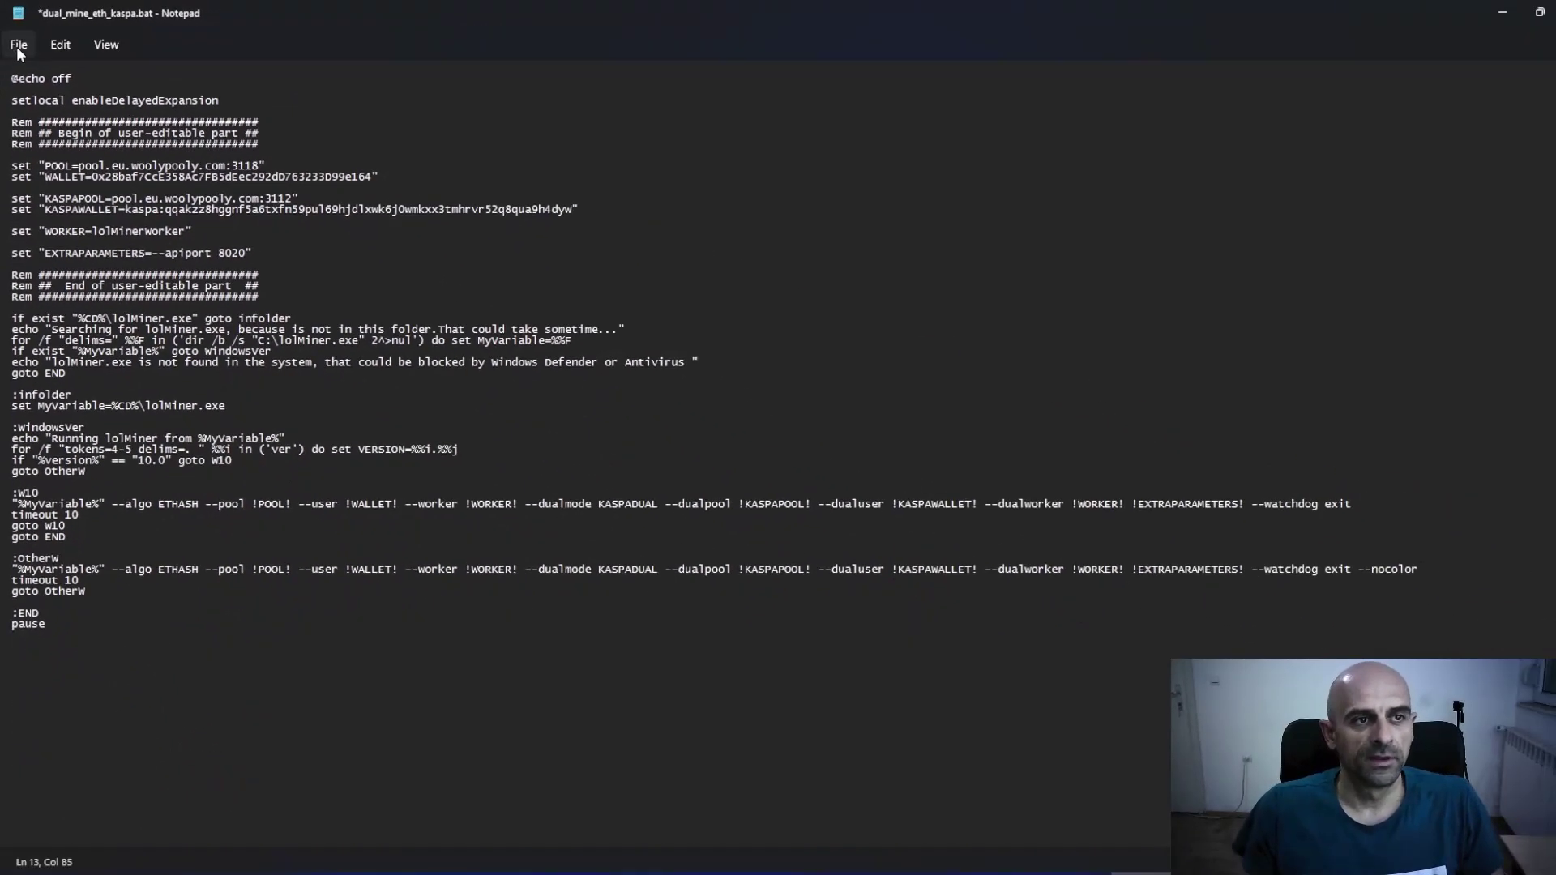
# Save dual_mine_eth_kaspa.bat and close Notepad.
pyautogui.click(16, 46)
pyautogui.click(47, 154)
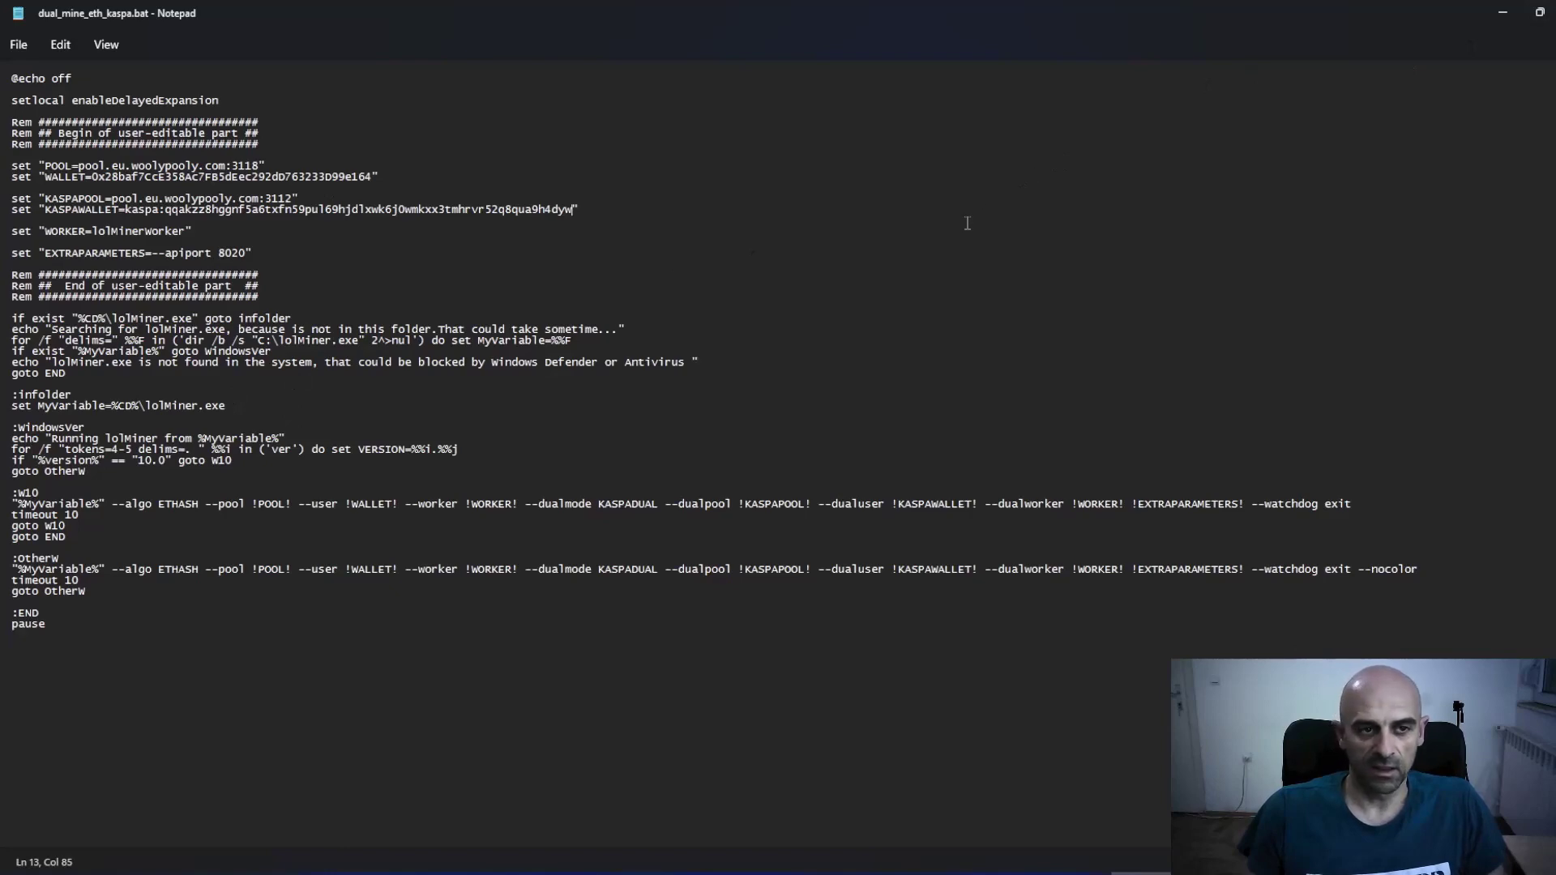
pyautogui.hotkey('alt', 'F4')
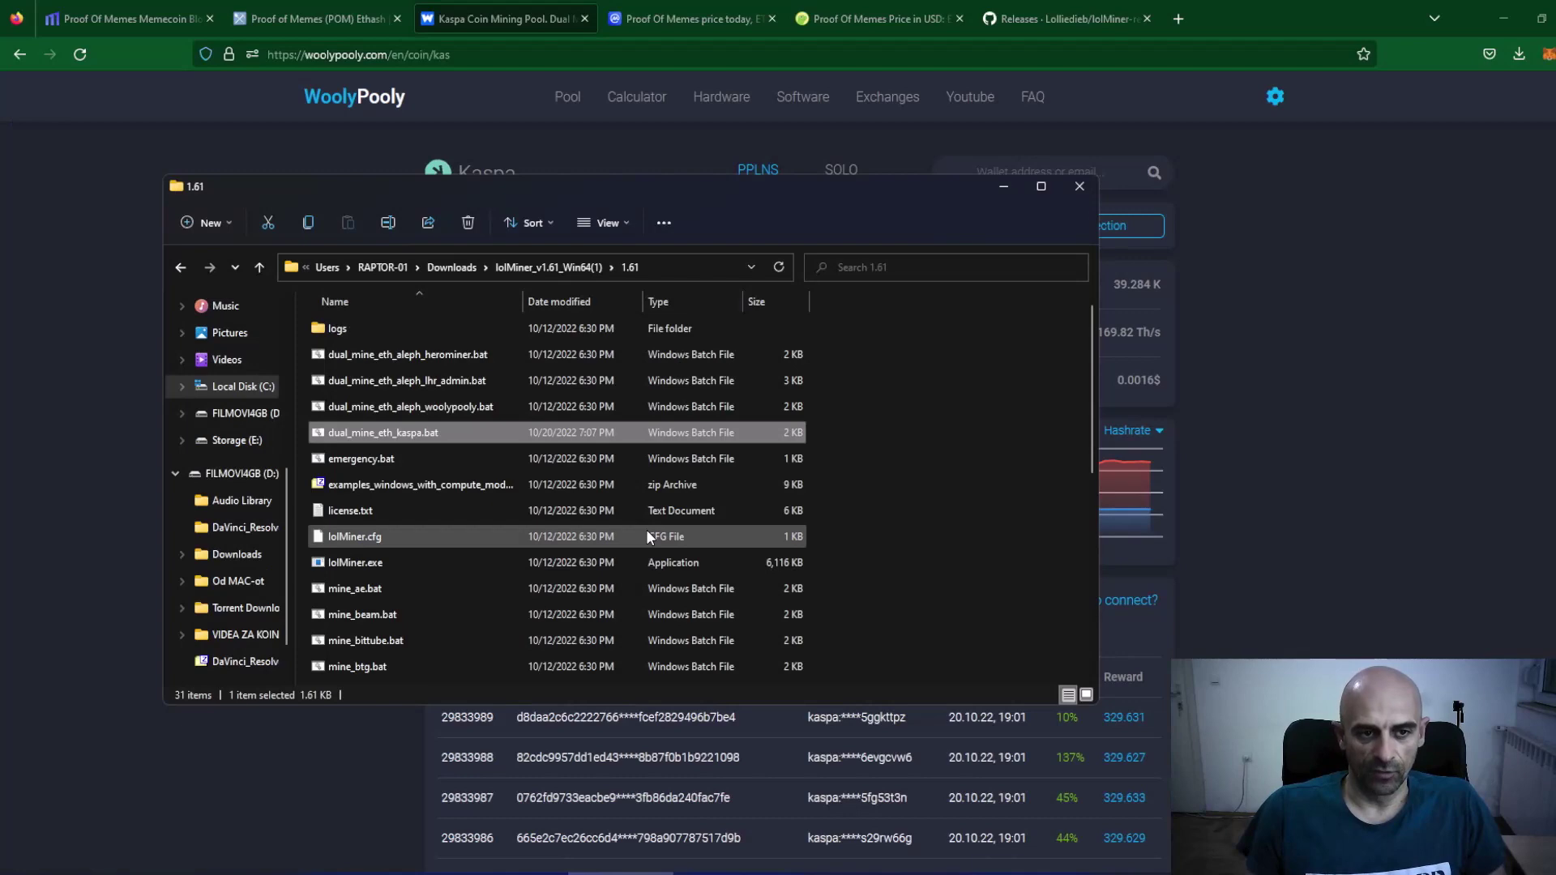
# Run dual_mine_eth_kaspa.bat, allow lolMiner through the firewall, and return to WoolyPooly's coin list.
pyautogui.doubleClick(385, 433)
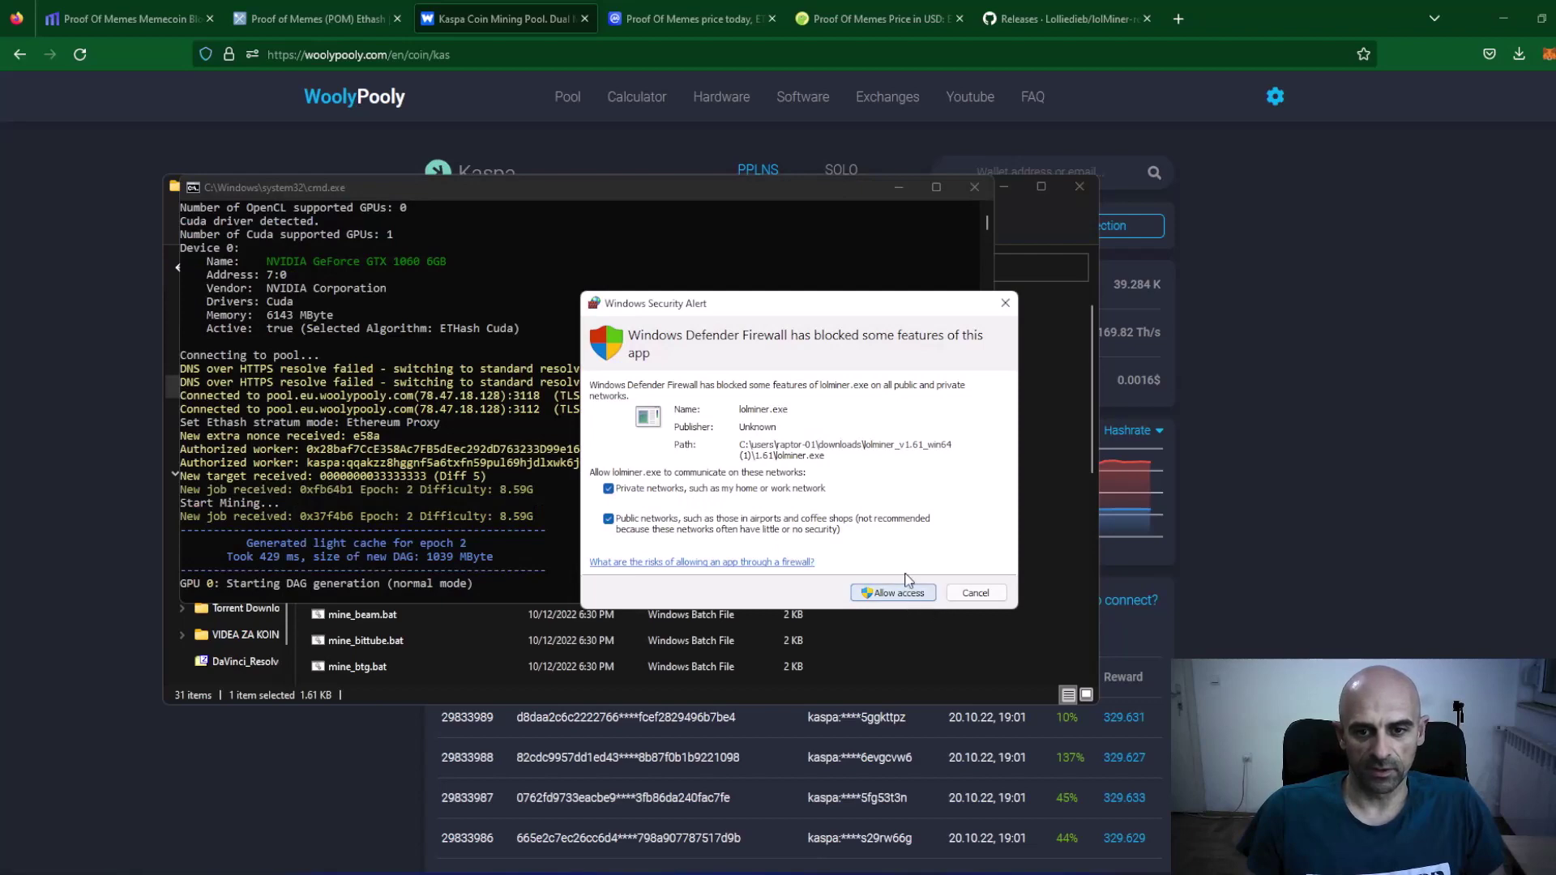
pyautogui.click(893, 593)
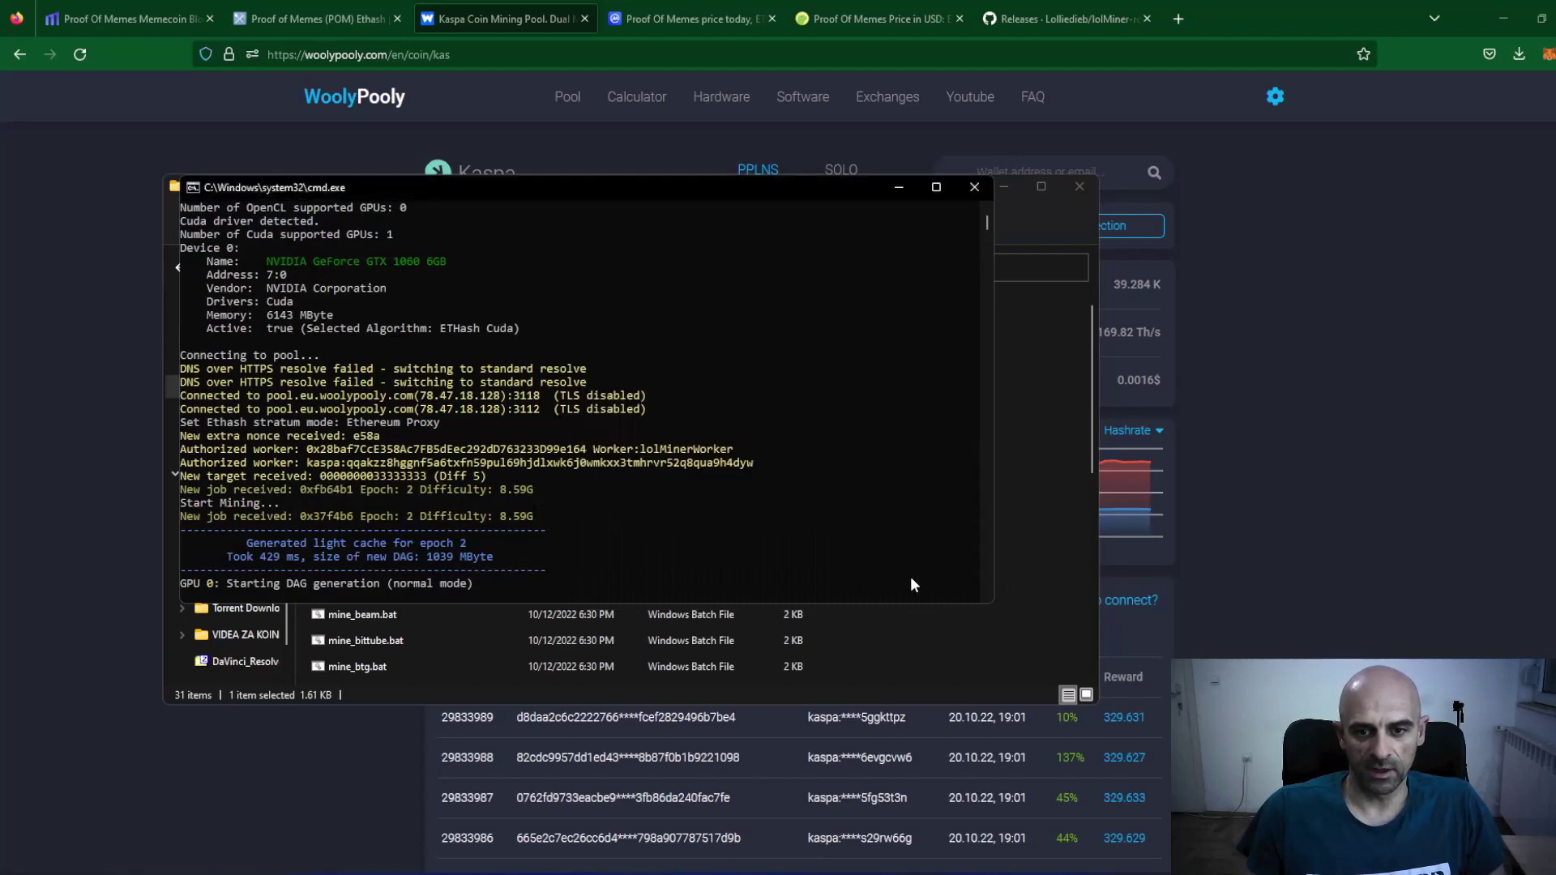
pyautogui.click(1003, 185)
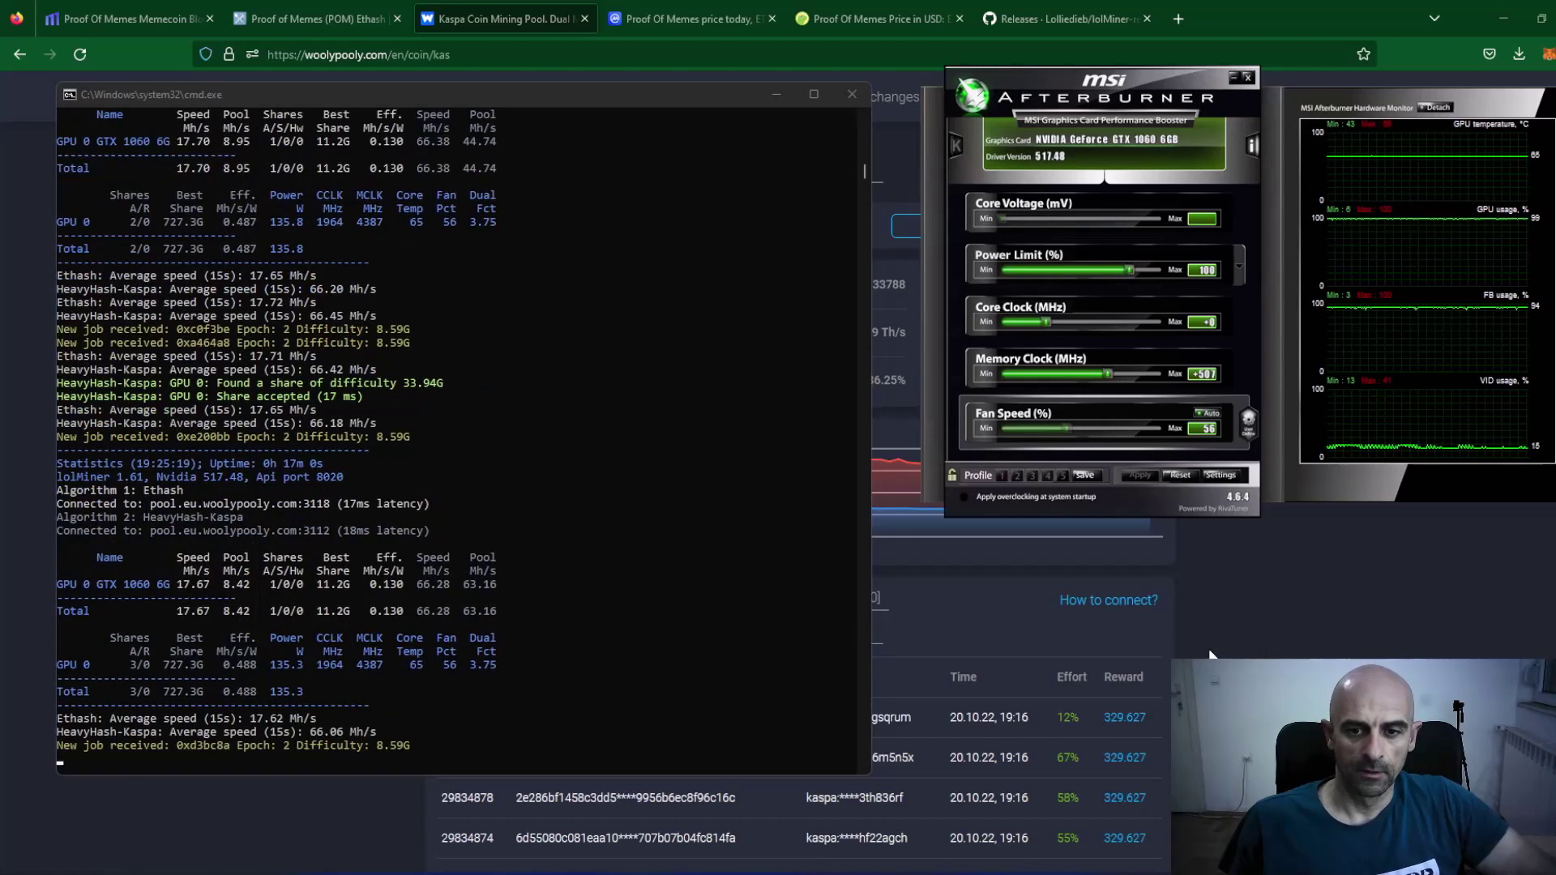
pyautogui.click(1209, 655)
pyautogui.click(366, 98)
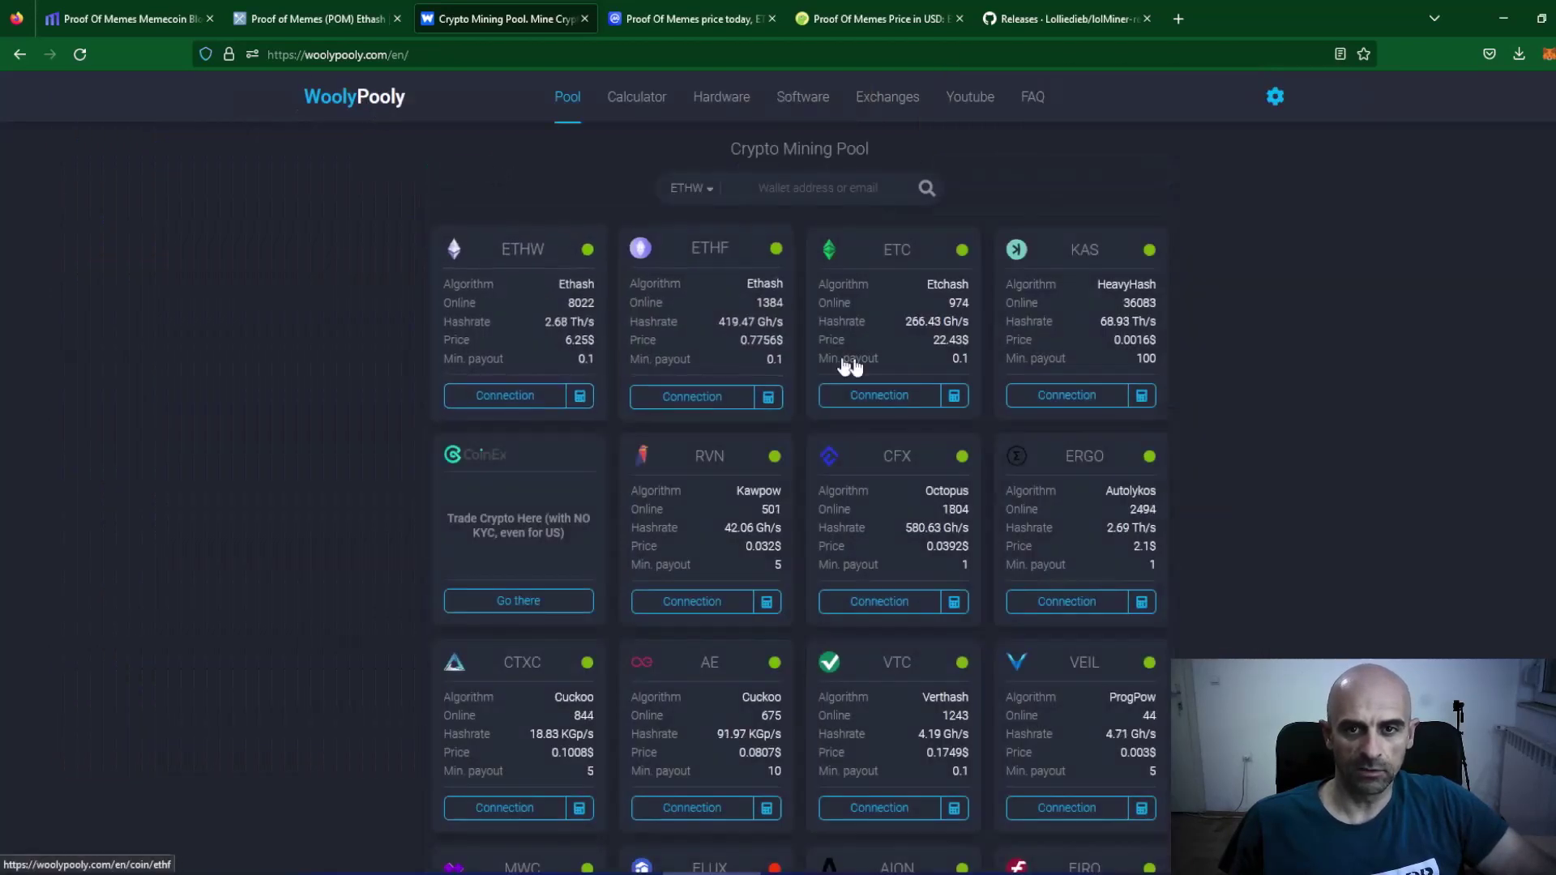
# Open the KAS and POM pool pages in new tabs from WoolyPooly's coin list.
pyautogui.middleClick(1087, 251)
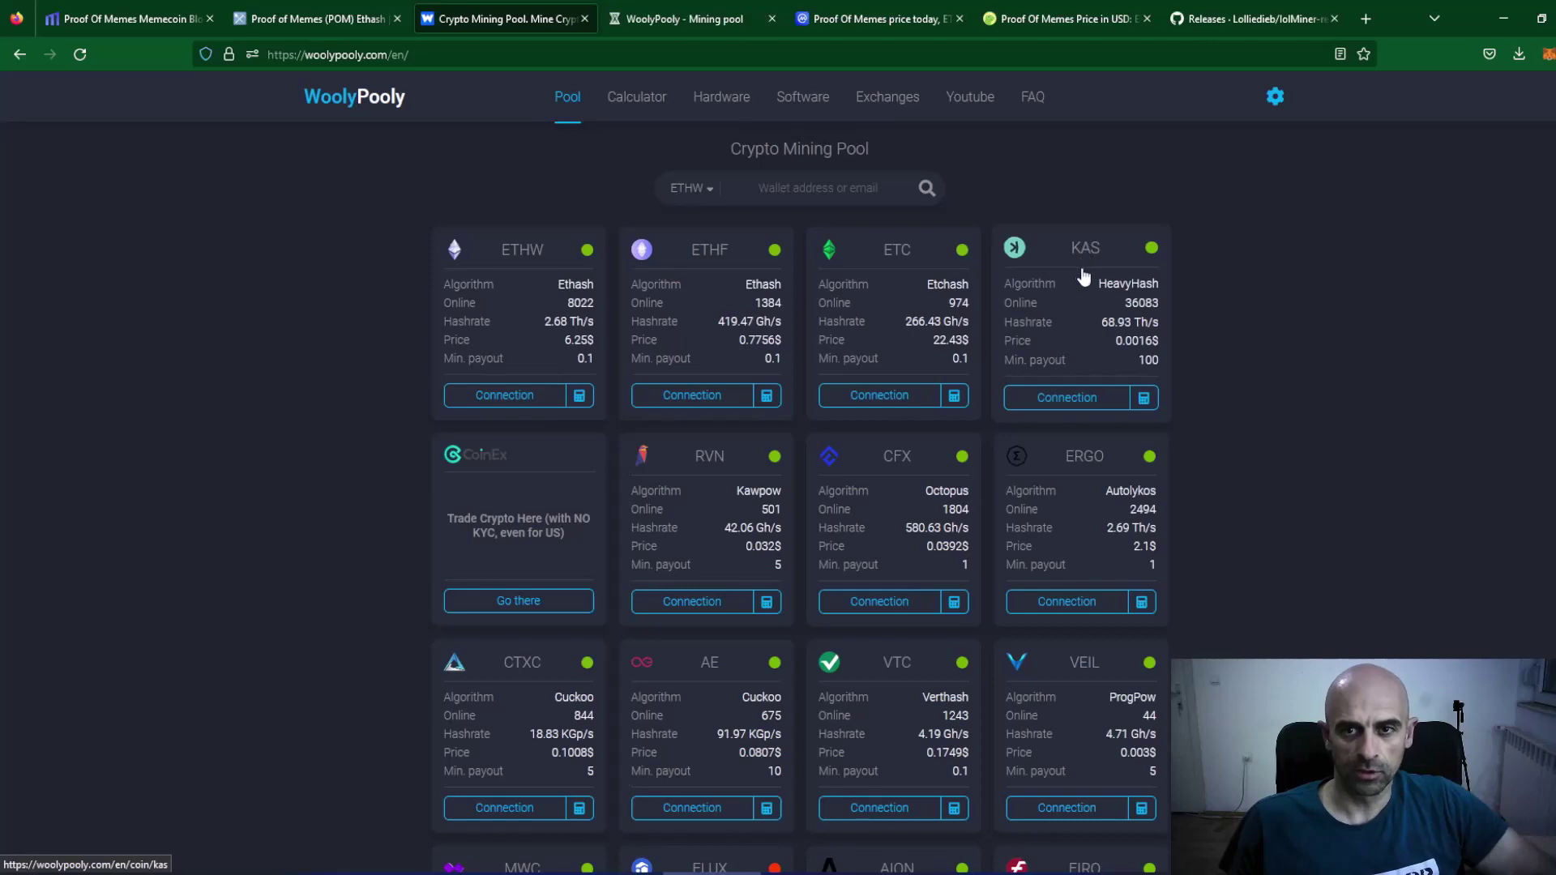
pyautogui.click(696, 15)
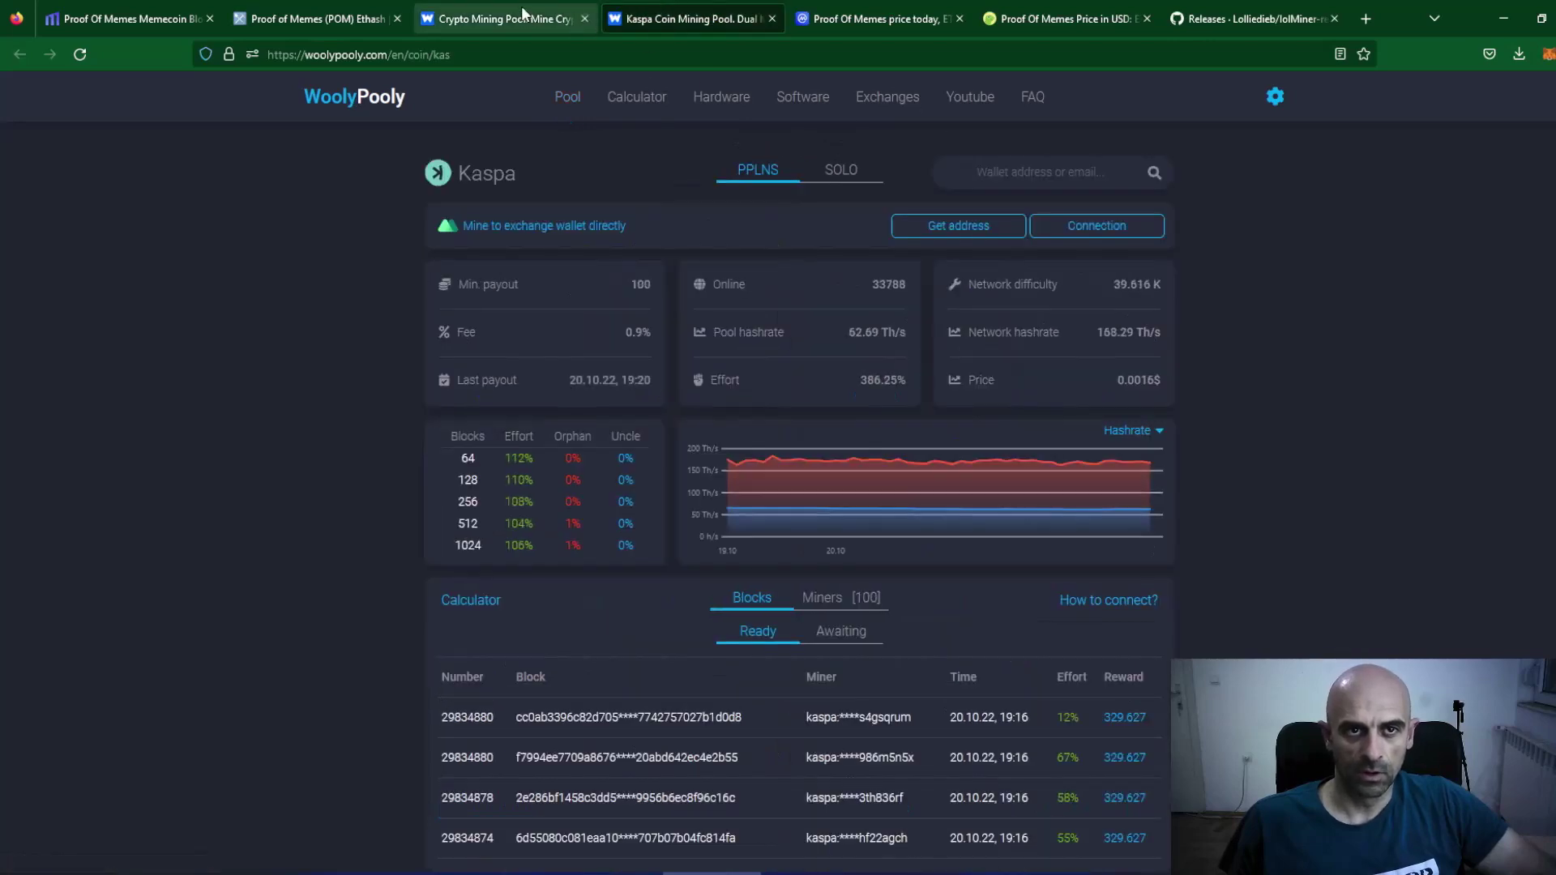
pyautogui.click(523, 13)
pyautogui.scroll(-9, 733, 630)
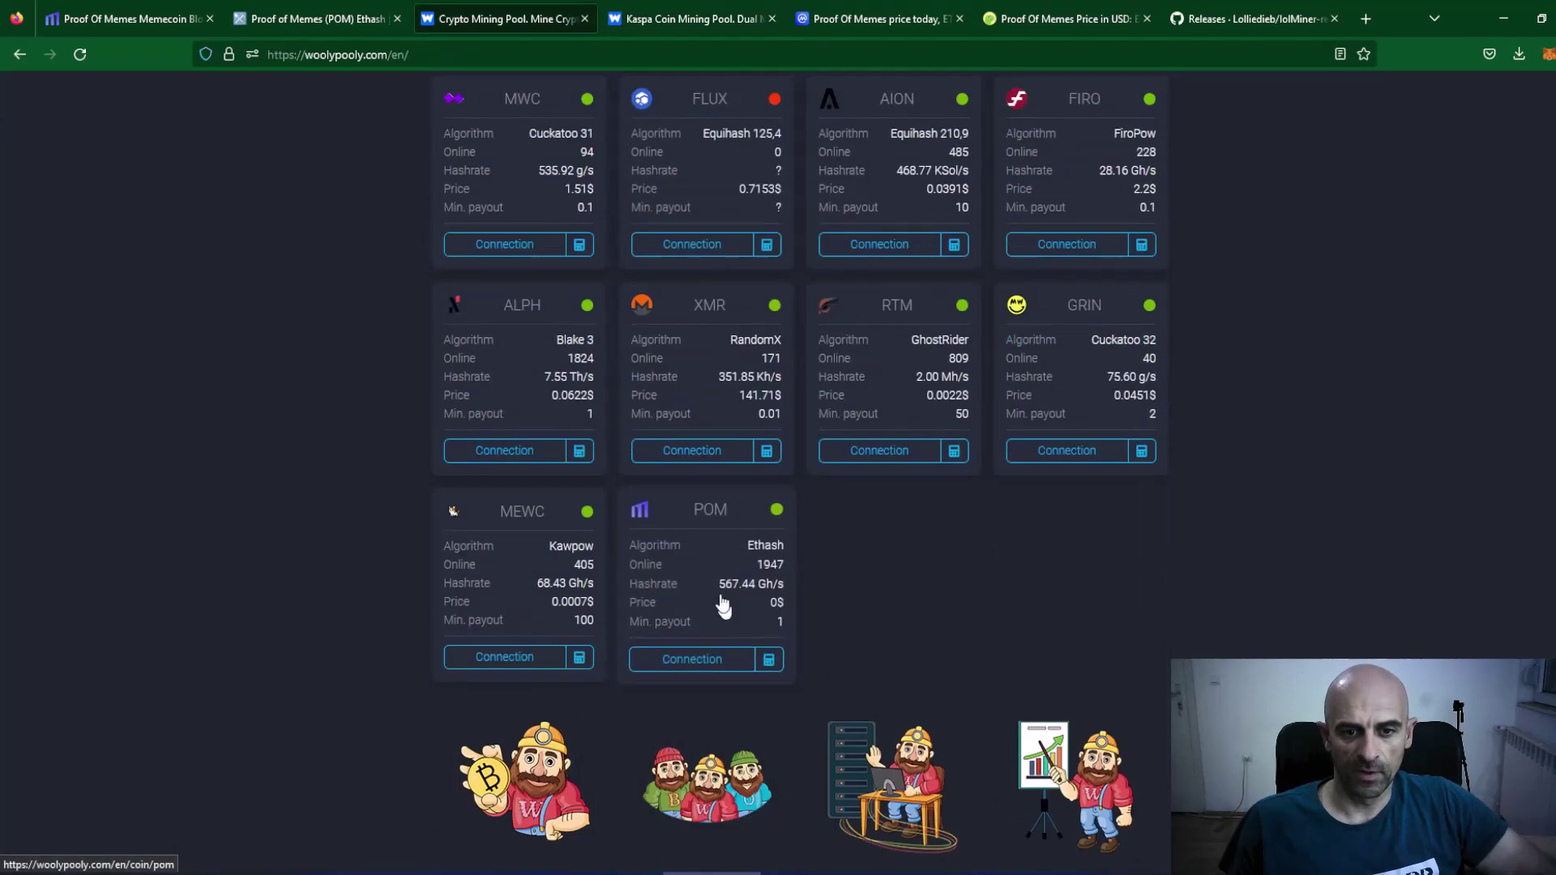
pyautogui.middleClick(706, 511)
pyautogui.hotkey('ctrl', 'Tab')
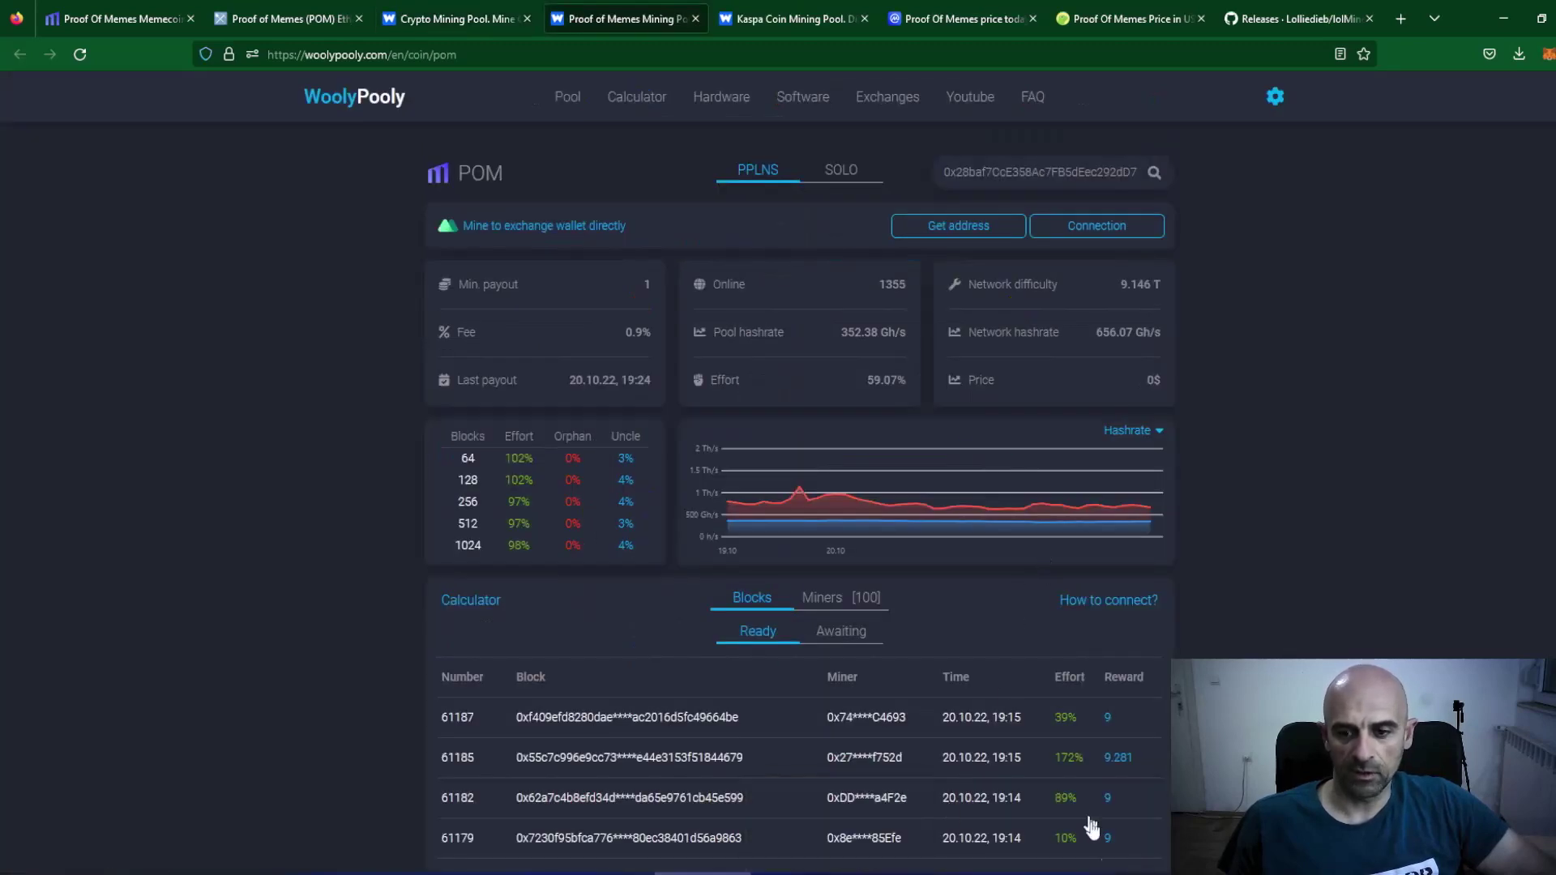
# Search the POM wallet address to show lolMinerWorker at 9.89 Mh/s.
pyautogui.click(1123, 873)
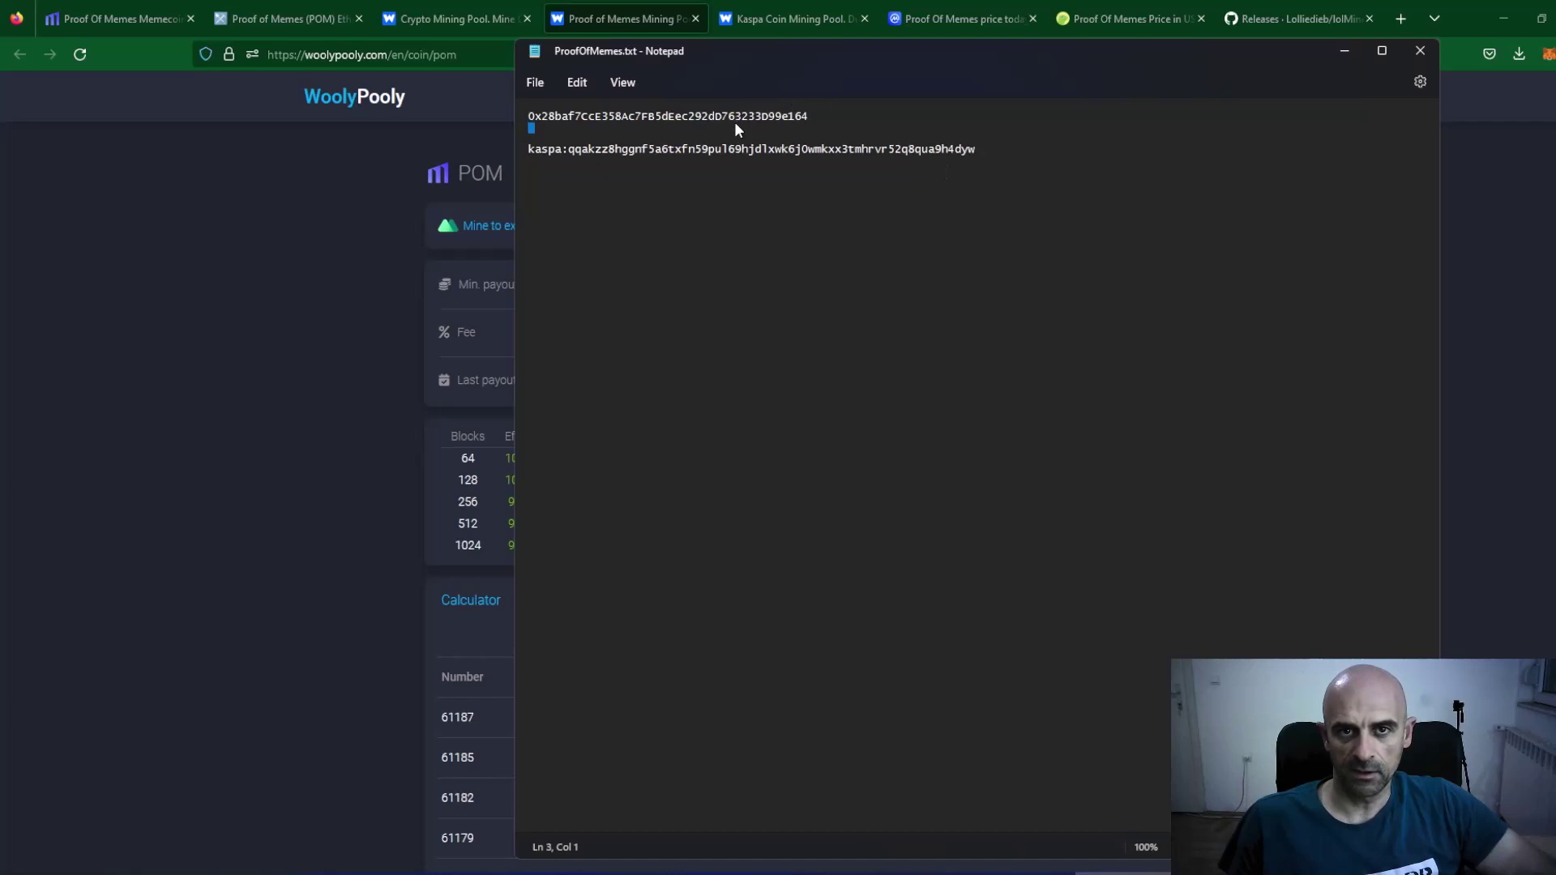
pyautogui.hotkey('alt', 'Tab')
pyautogui.click(1135, 172)
pyautogui.write('0x28baf7CcE358Ac7FB5dEec292dD763233D99e164')
pyautogui.click(1156, 173)
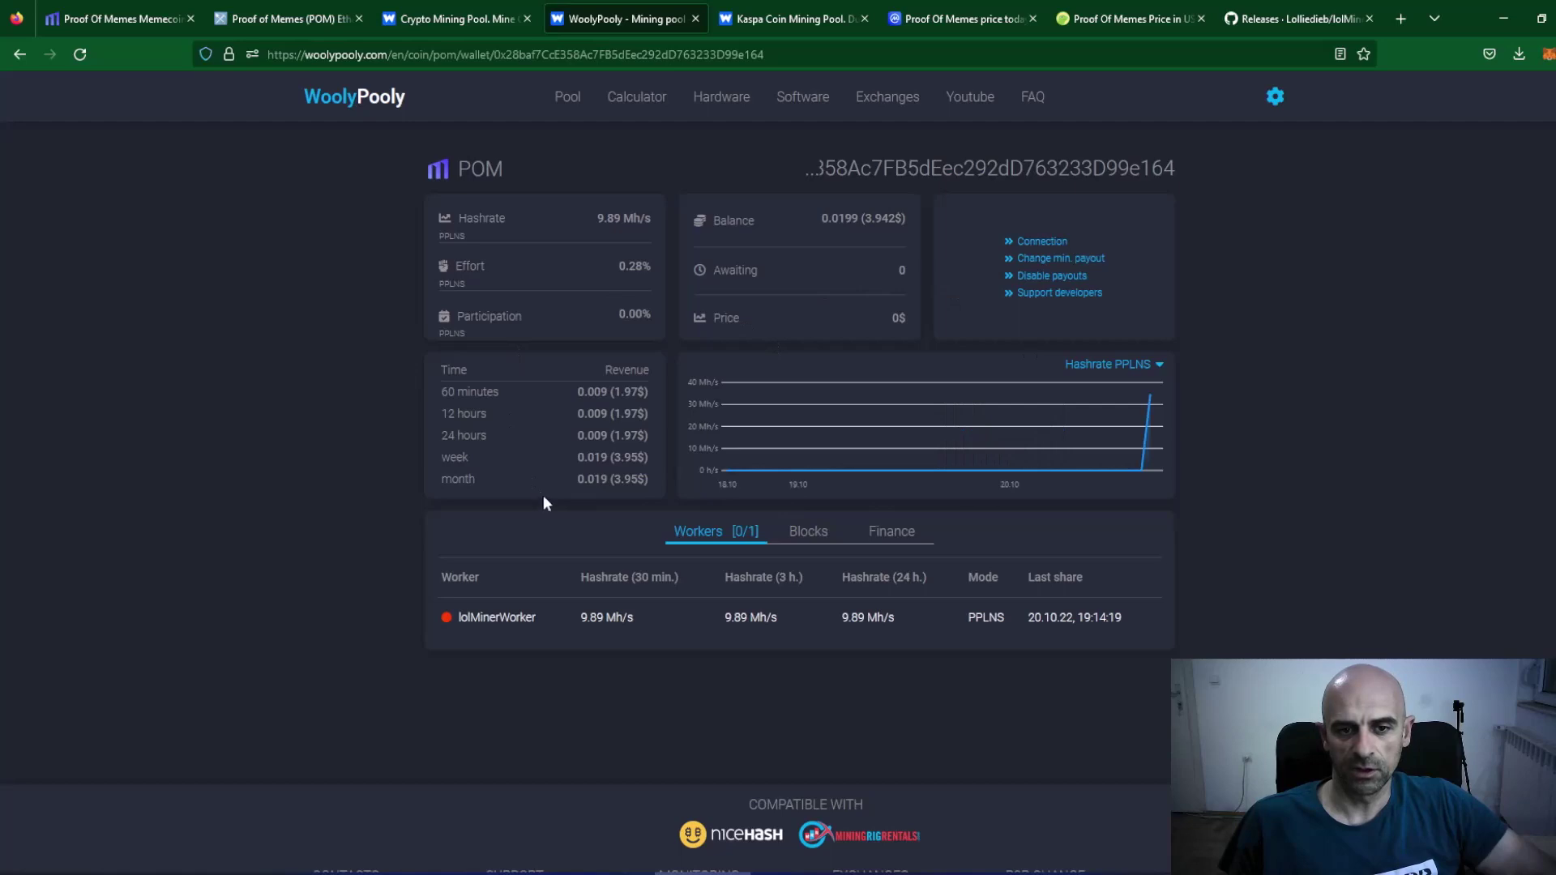
pyautogui.click(812, 18)
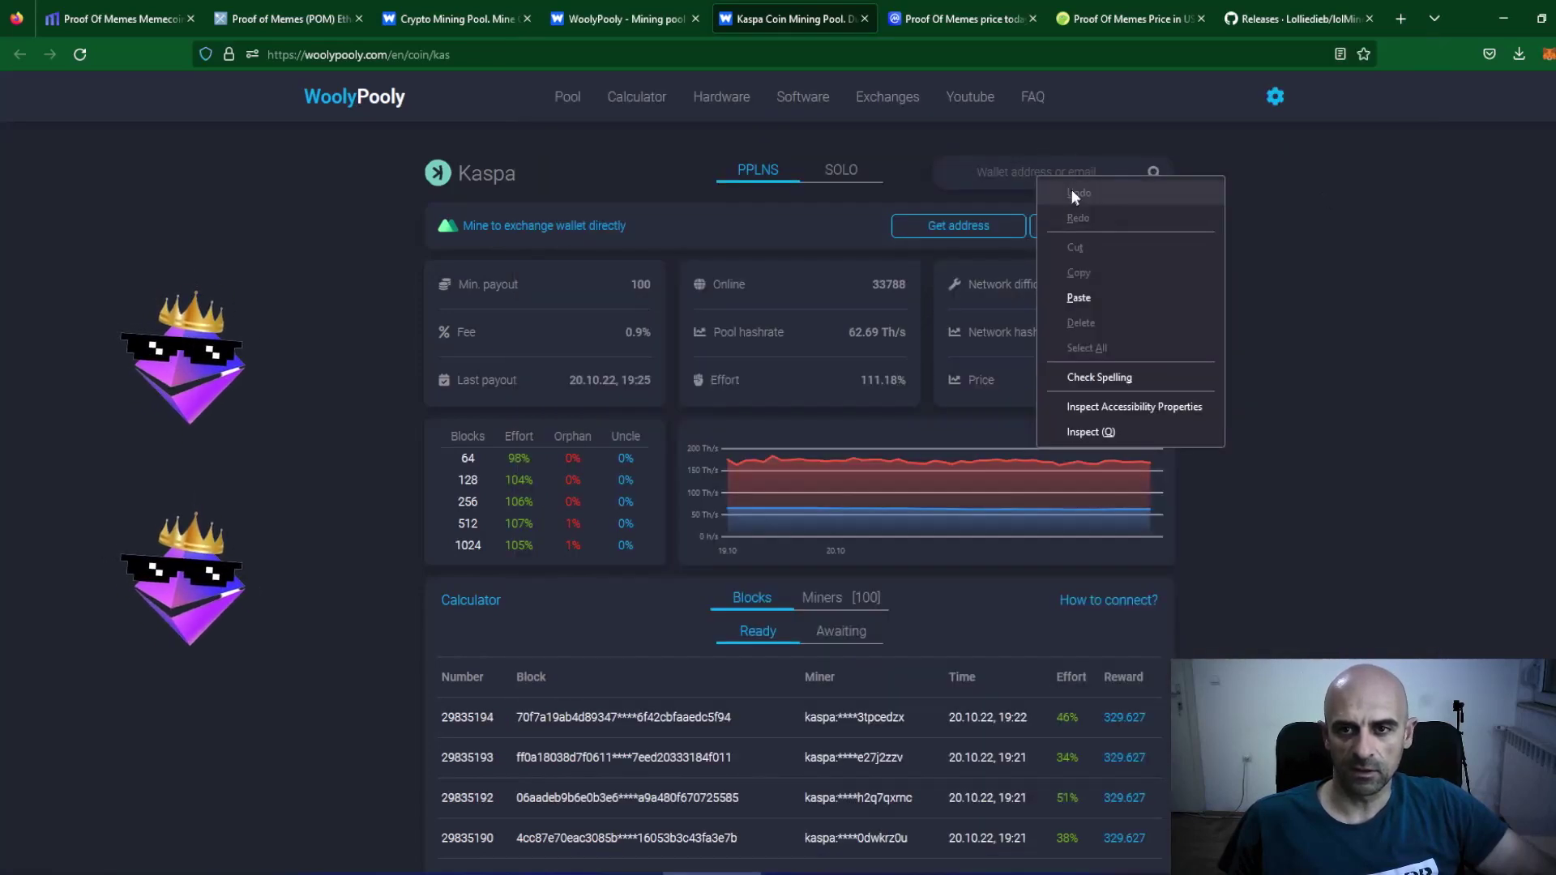
# Search the Kaspa wallet: lolMinerWorker at 95.86 Mh/s with a 47.3797 KAS balance.
pyautogui.click(1077, 298)
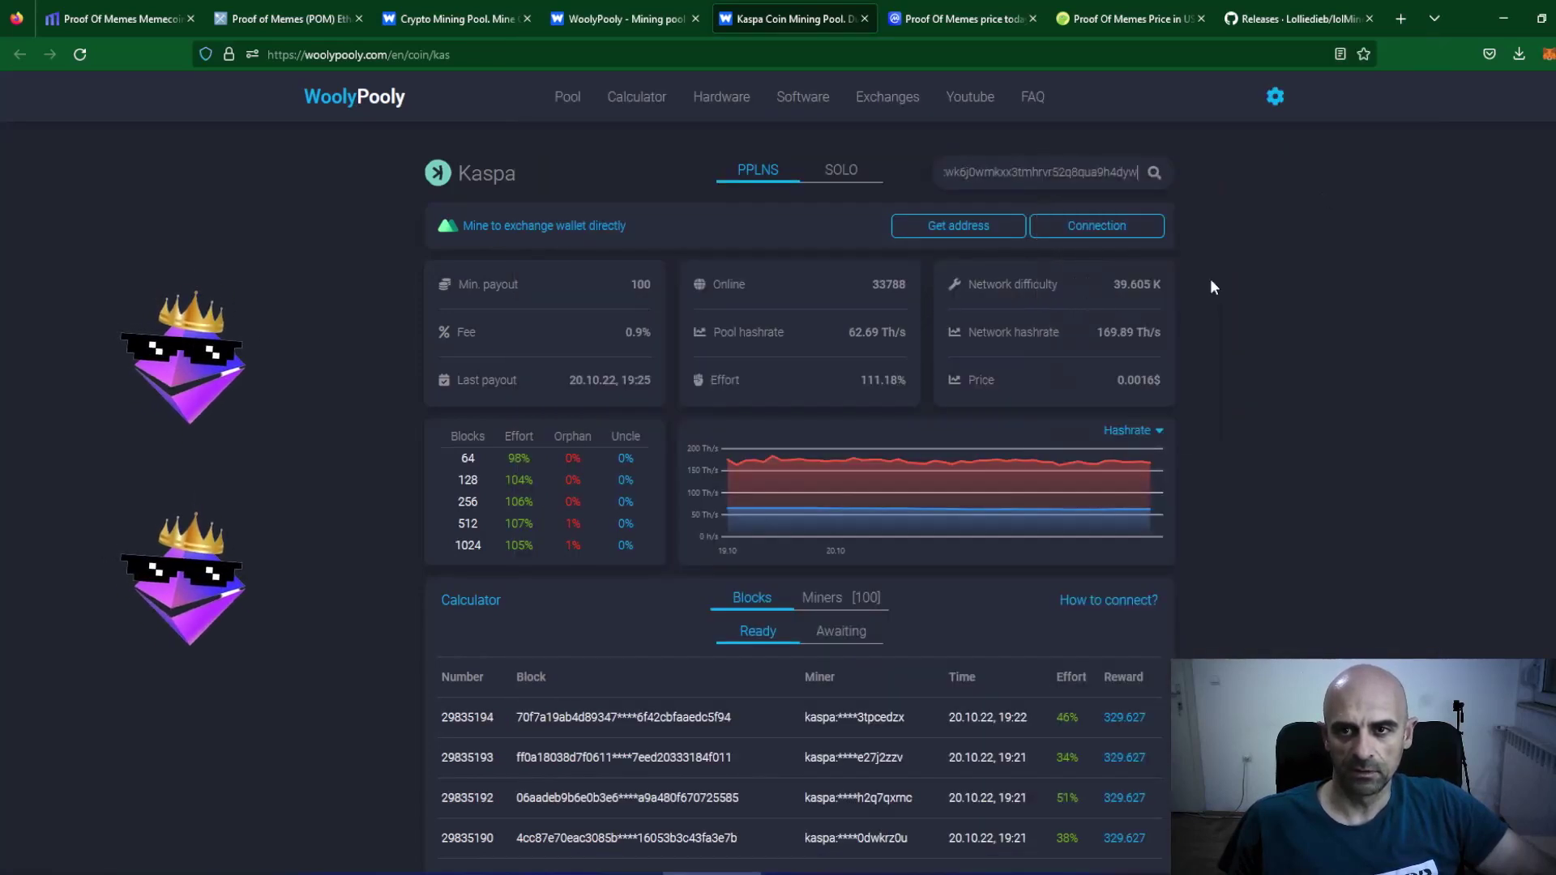
pyautogui.click(1154, 173)
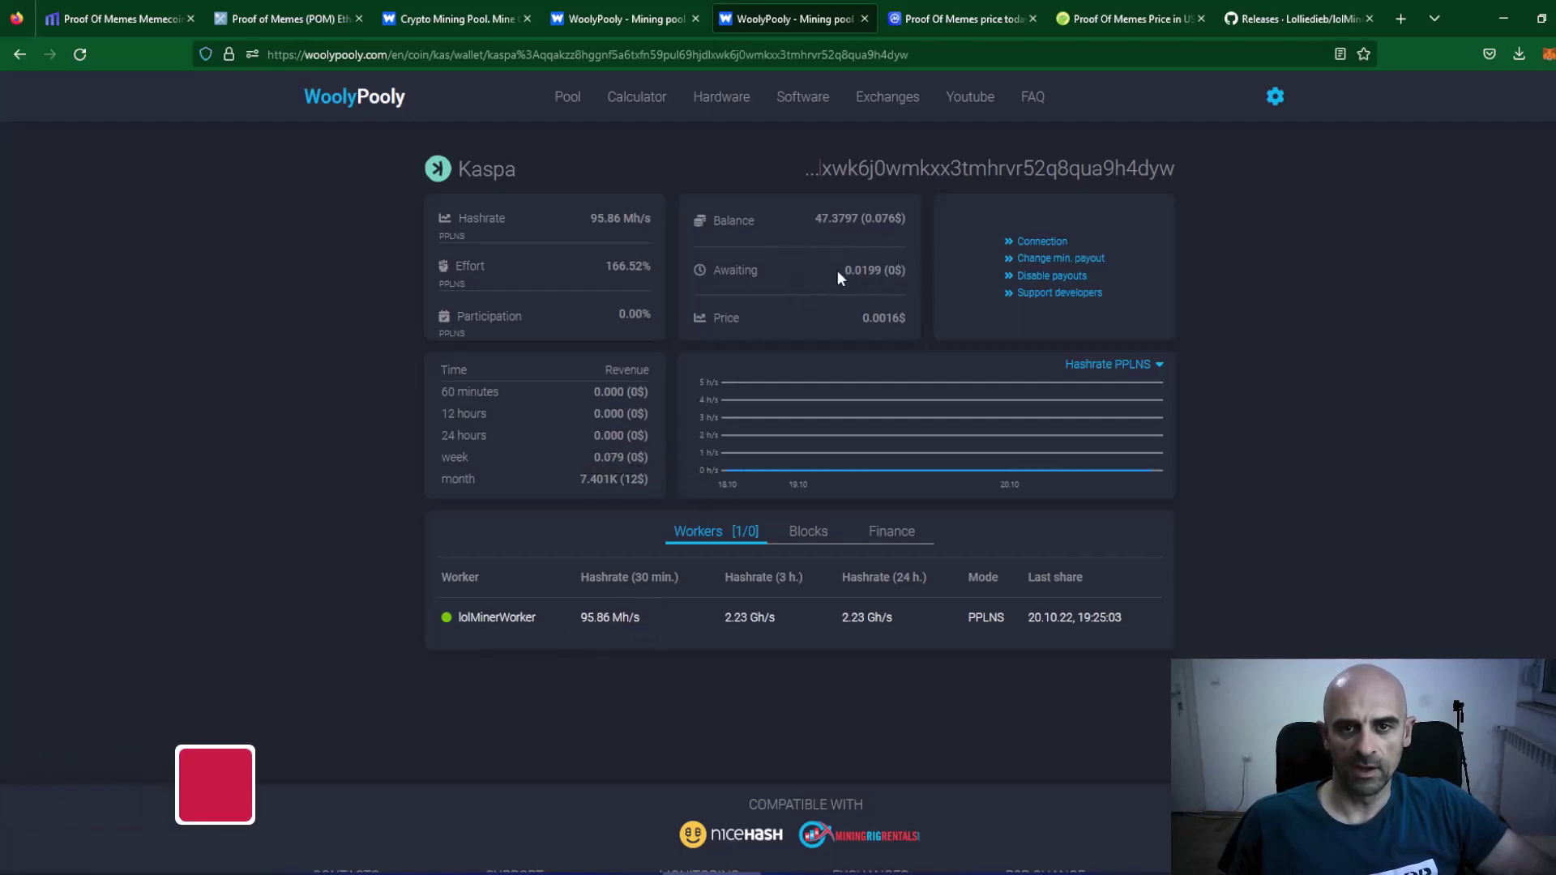
pyautogui.moveTo(857, 286)
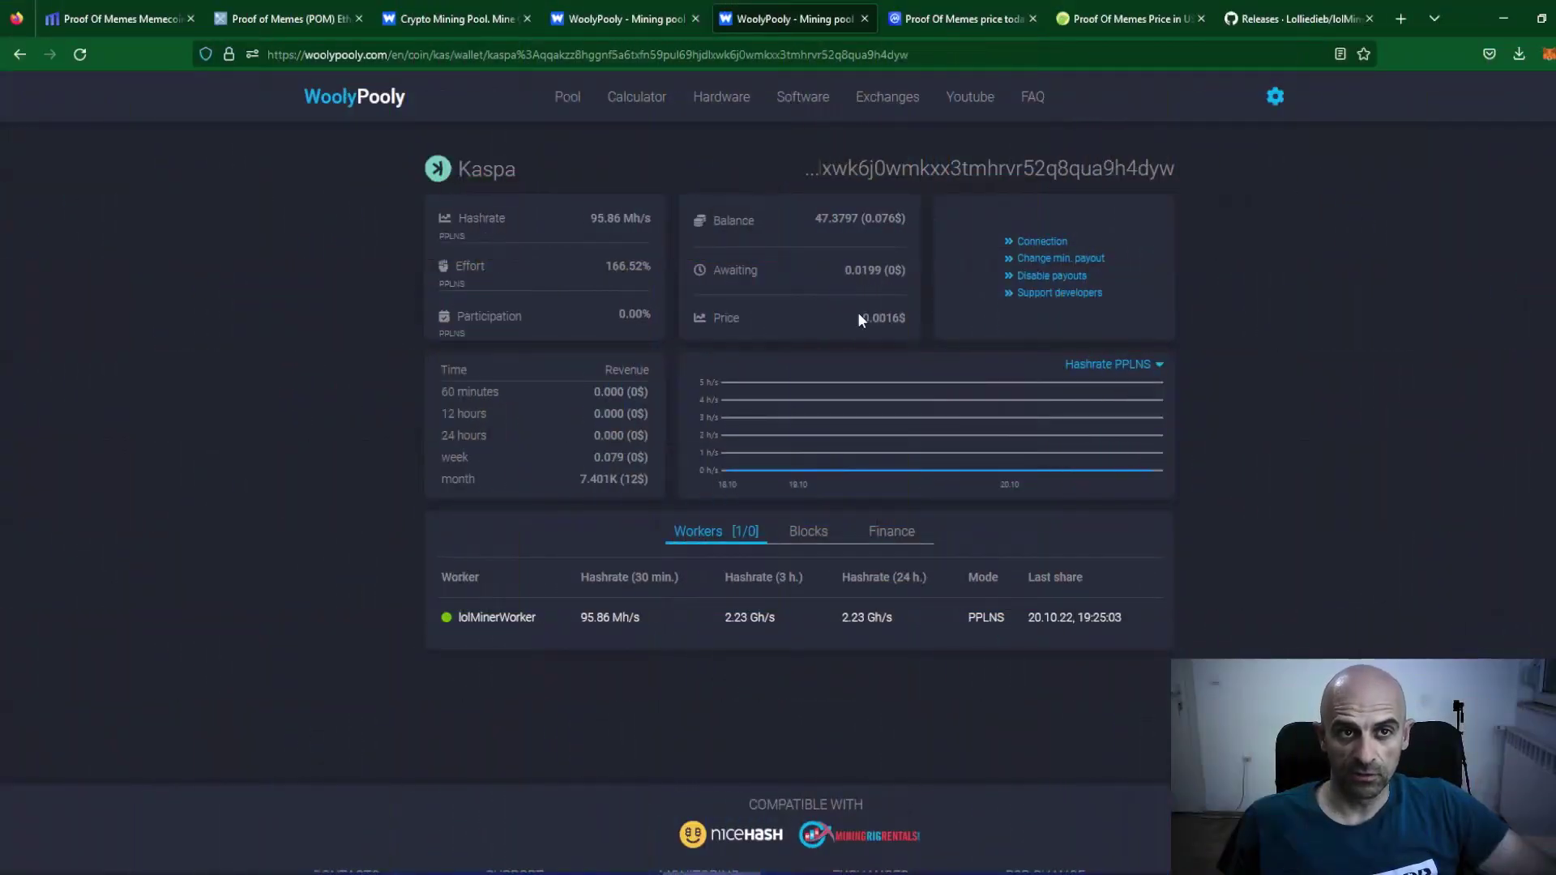
# Check Proof Of Memes prices on CoinMarketCap and CoinGecko, then browse the proofofmemes.org homepage.
pyautogui.click(924, 17)
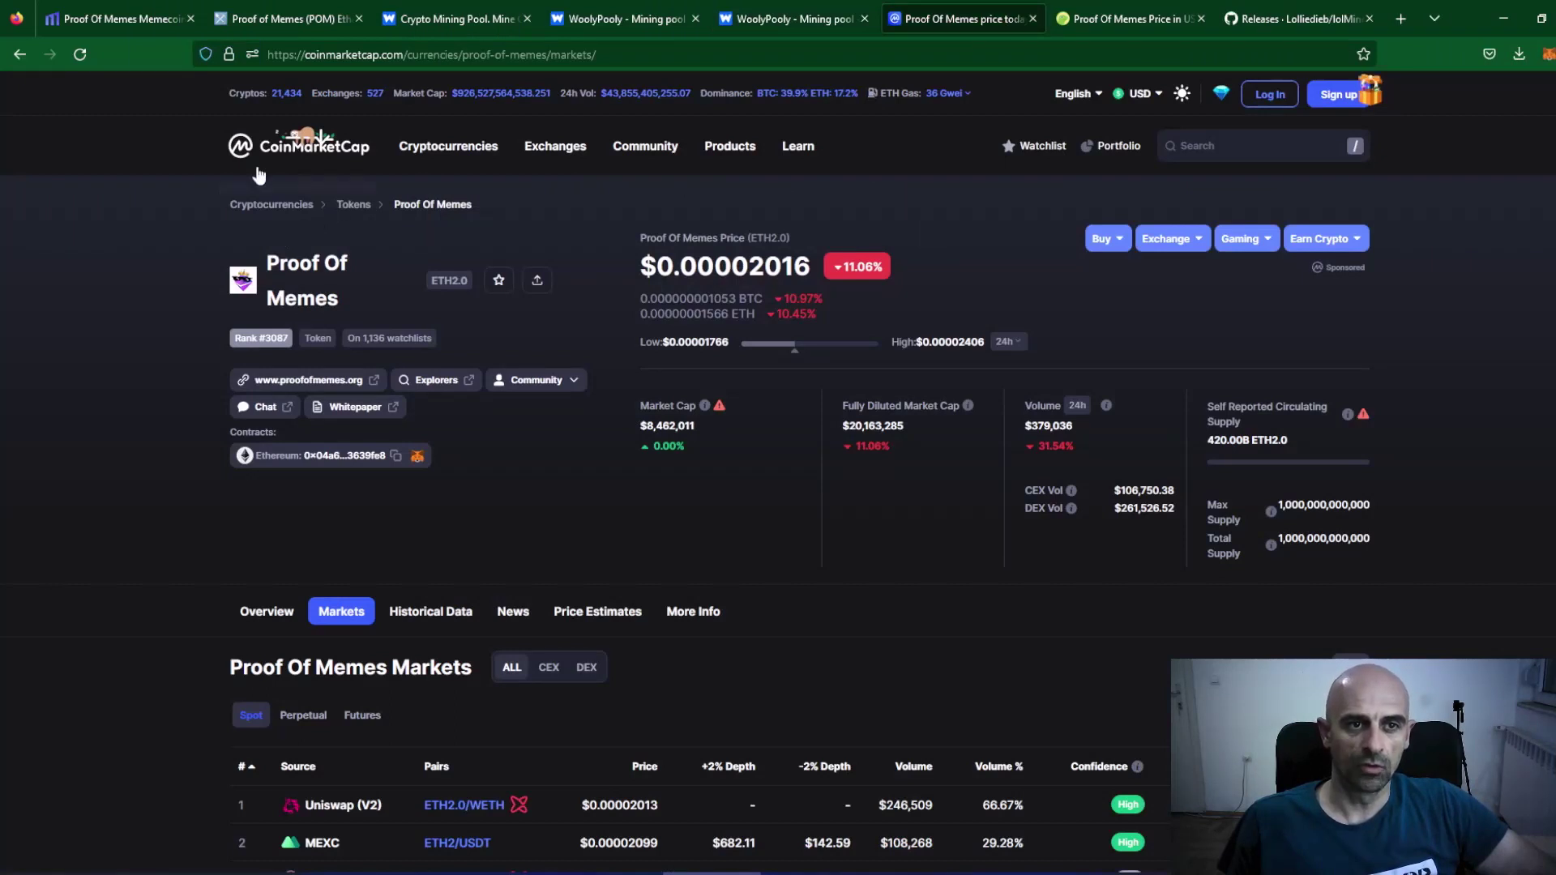
pyautogui.click(1103, 8)
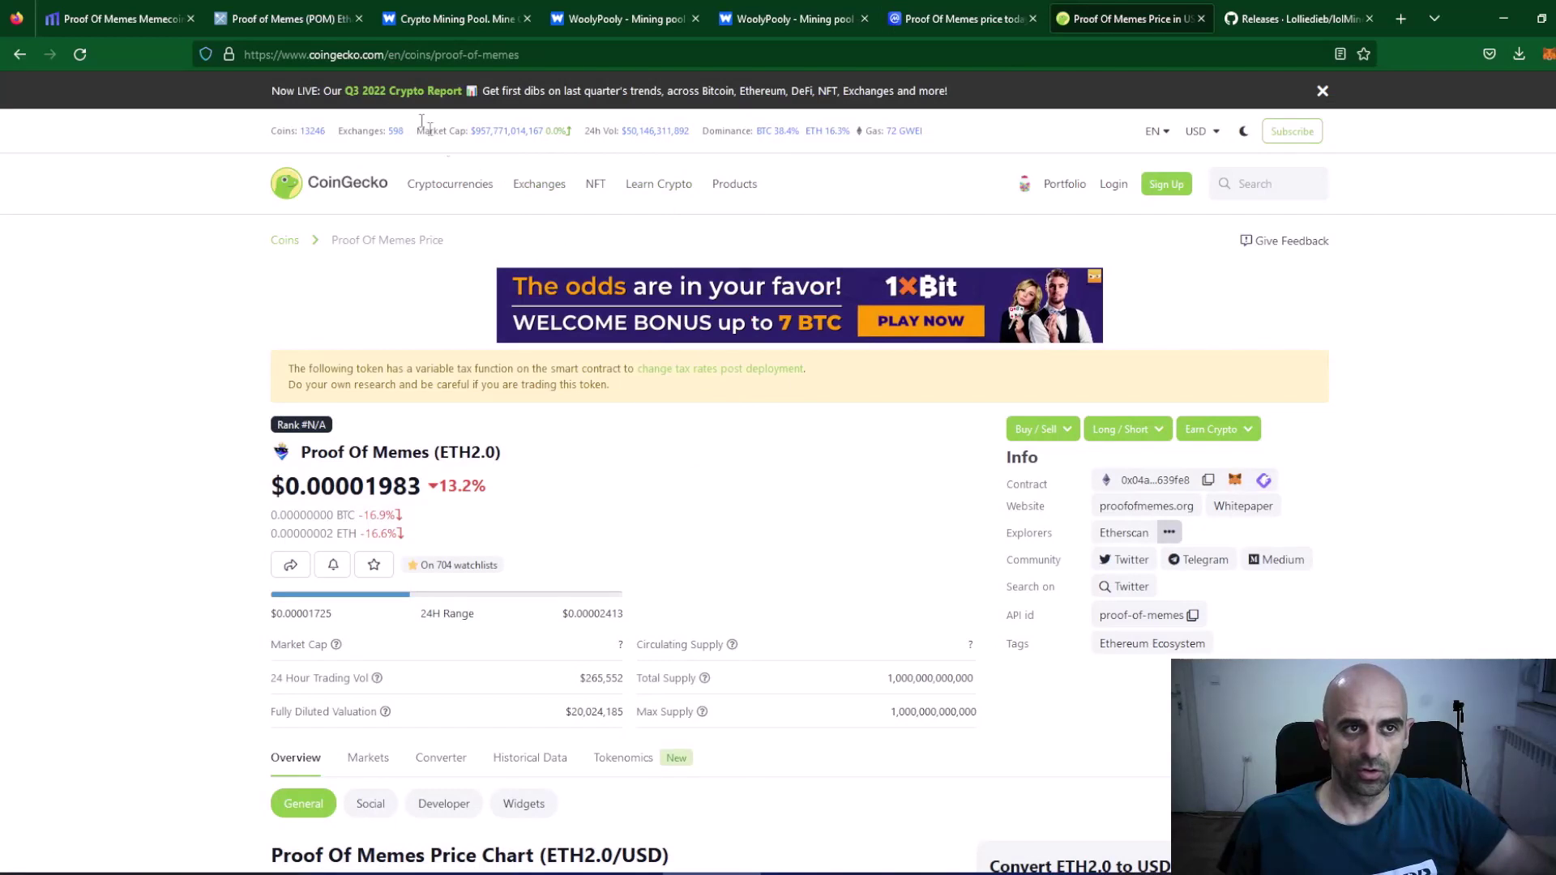
pyautogui.click(122, 18)
pyautogui.scroll(-5, 631, 344)
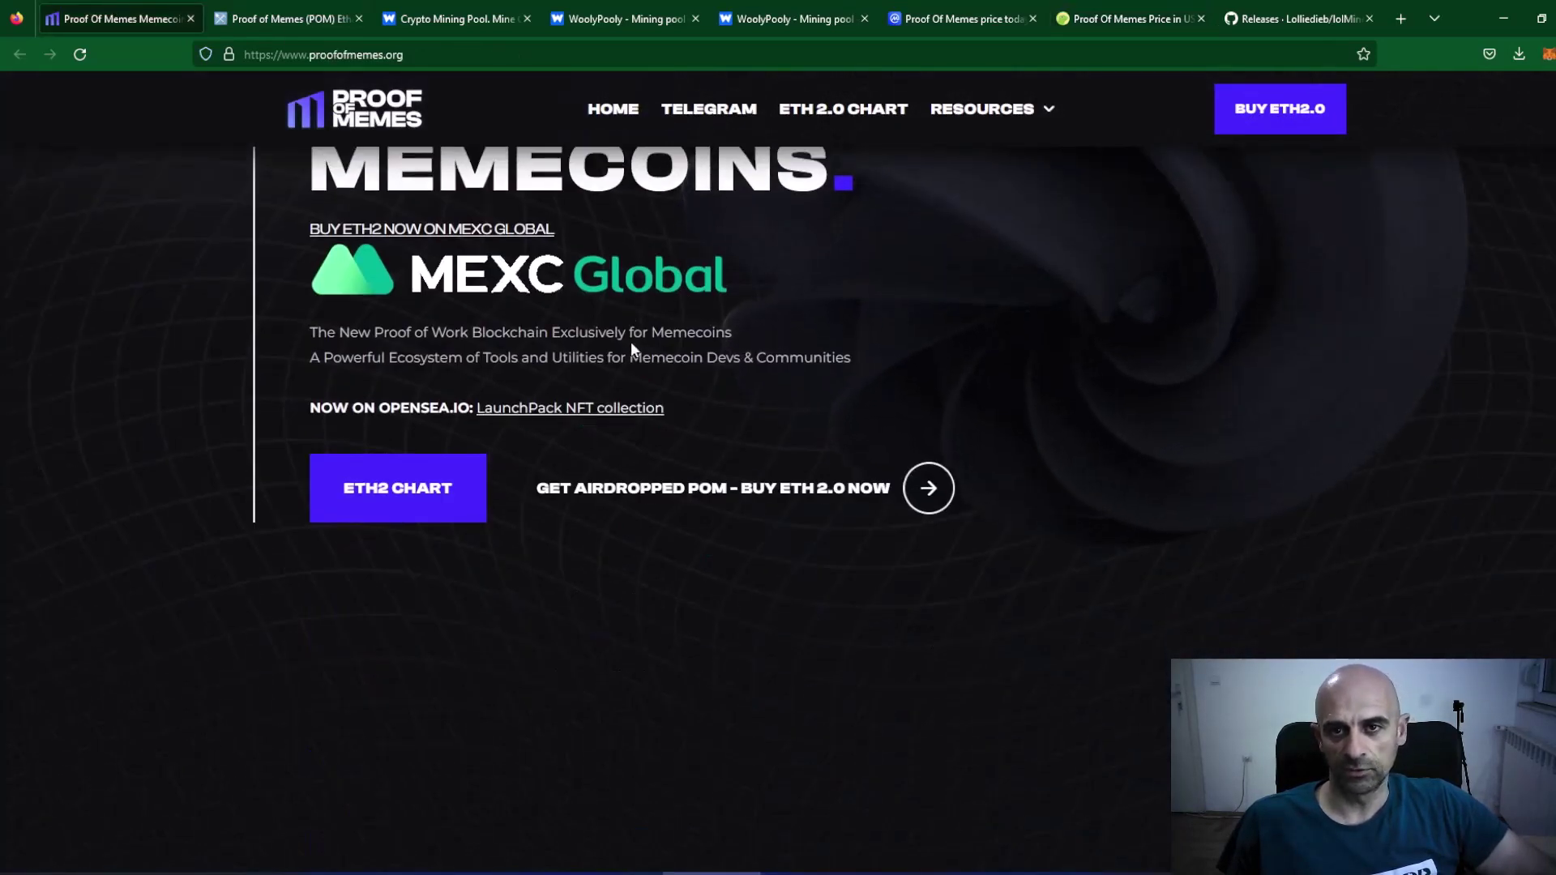
pyautogui.scroll(5, 631, 347)
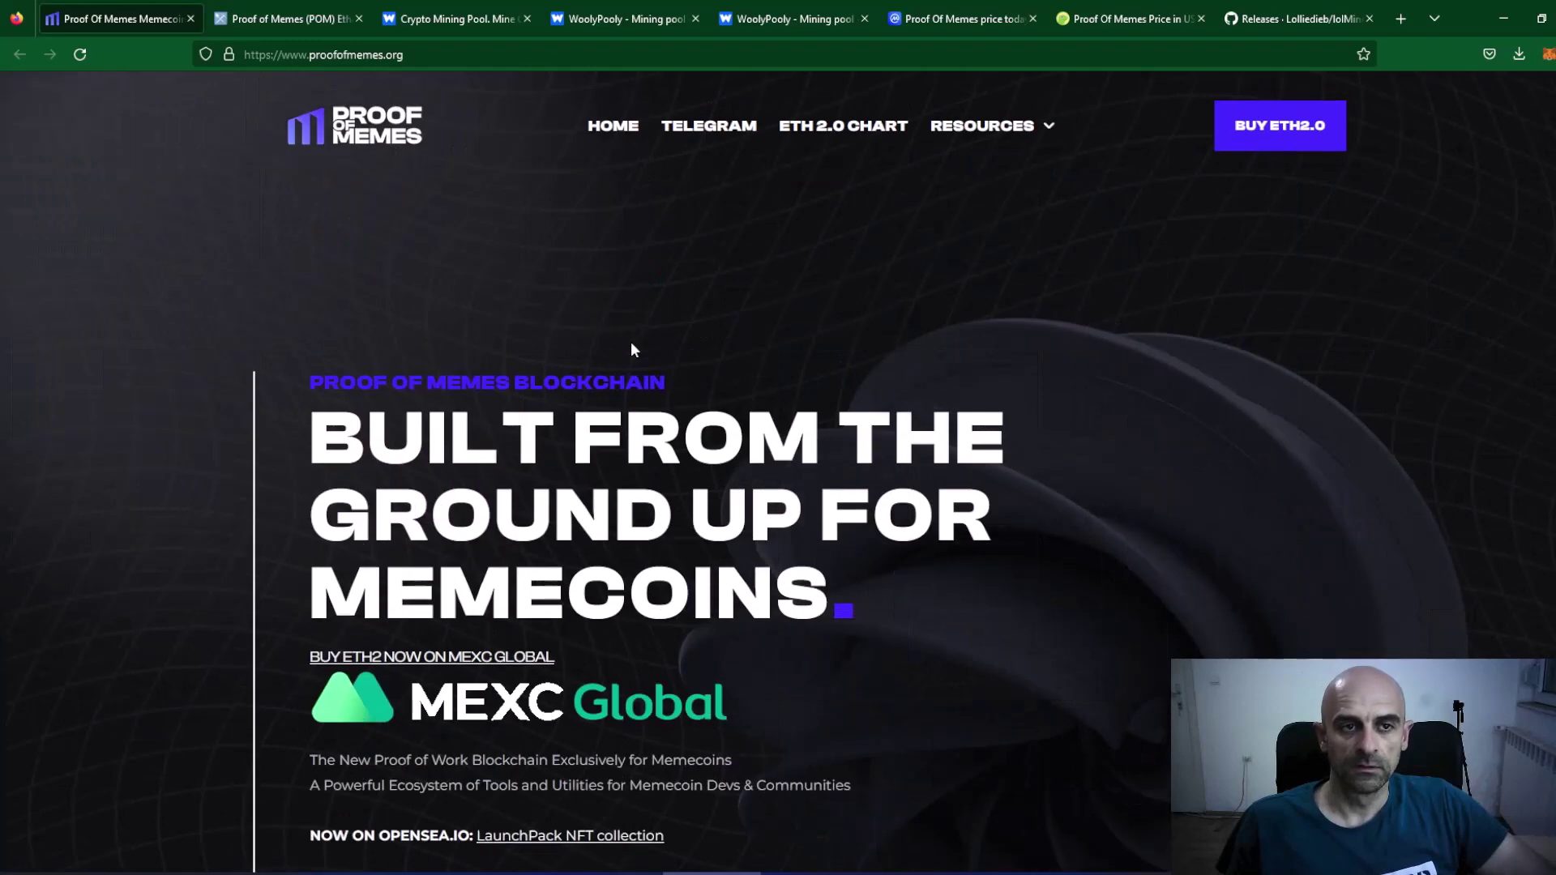